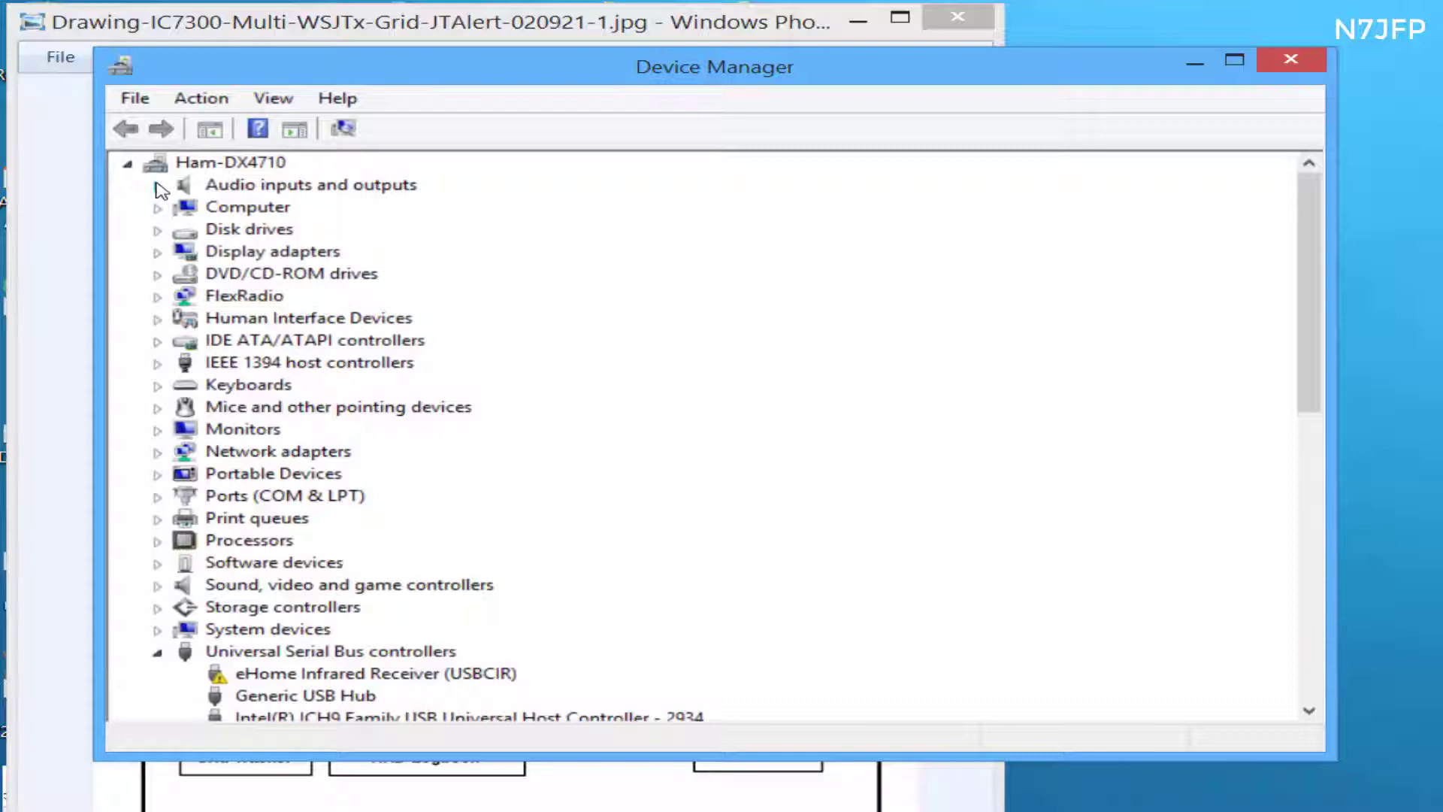
Expand Audio inputs and outputs and Ports (COM & LPT) to list the audio devices and serial ports.
click(158, 185)
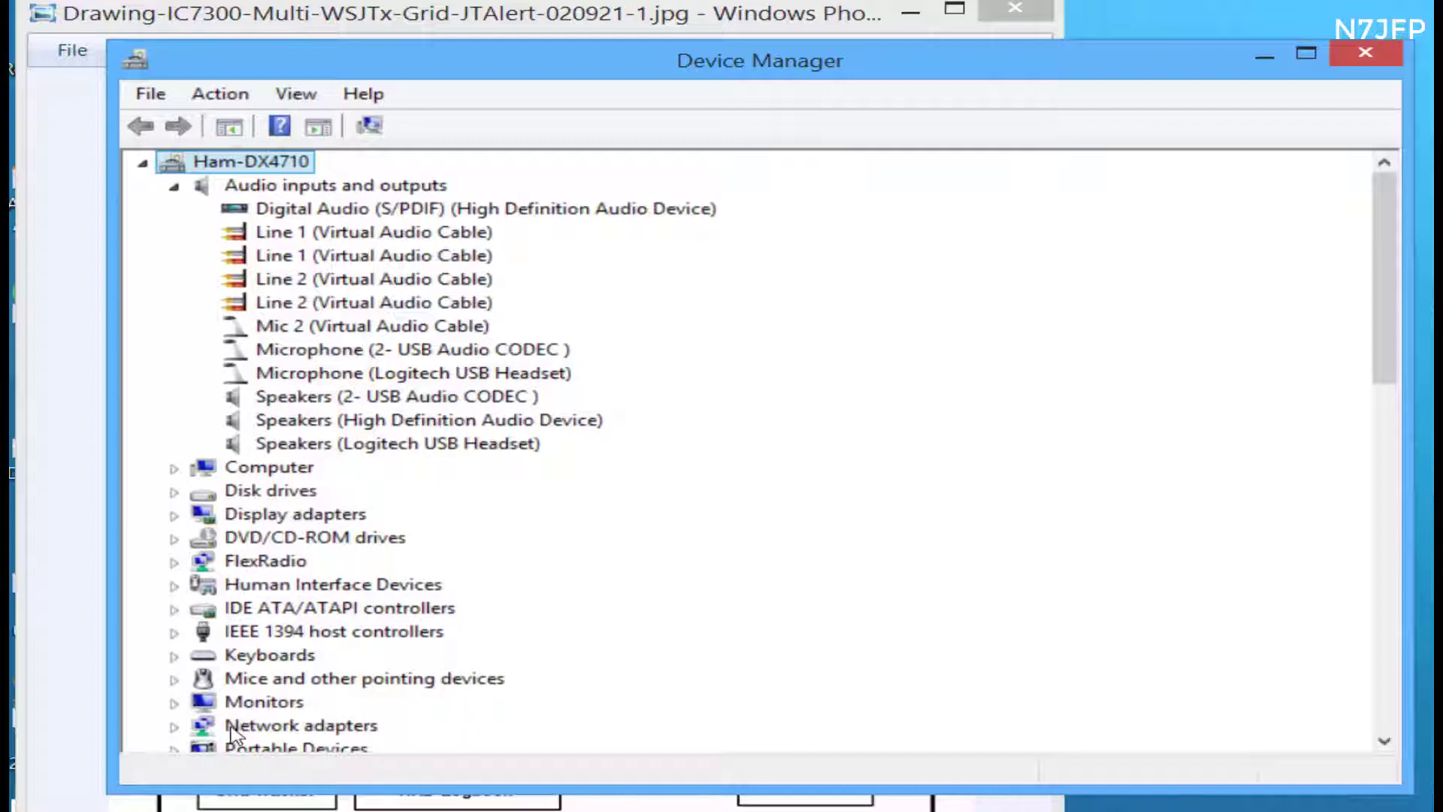
scroll(400, 666, down, 2)
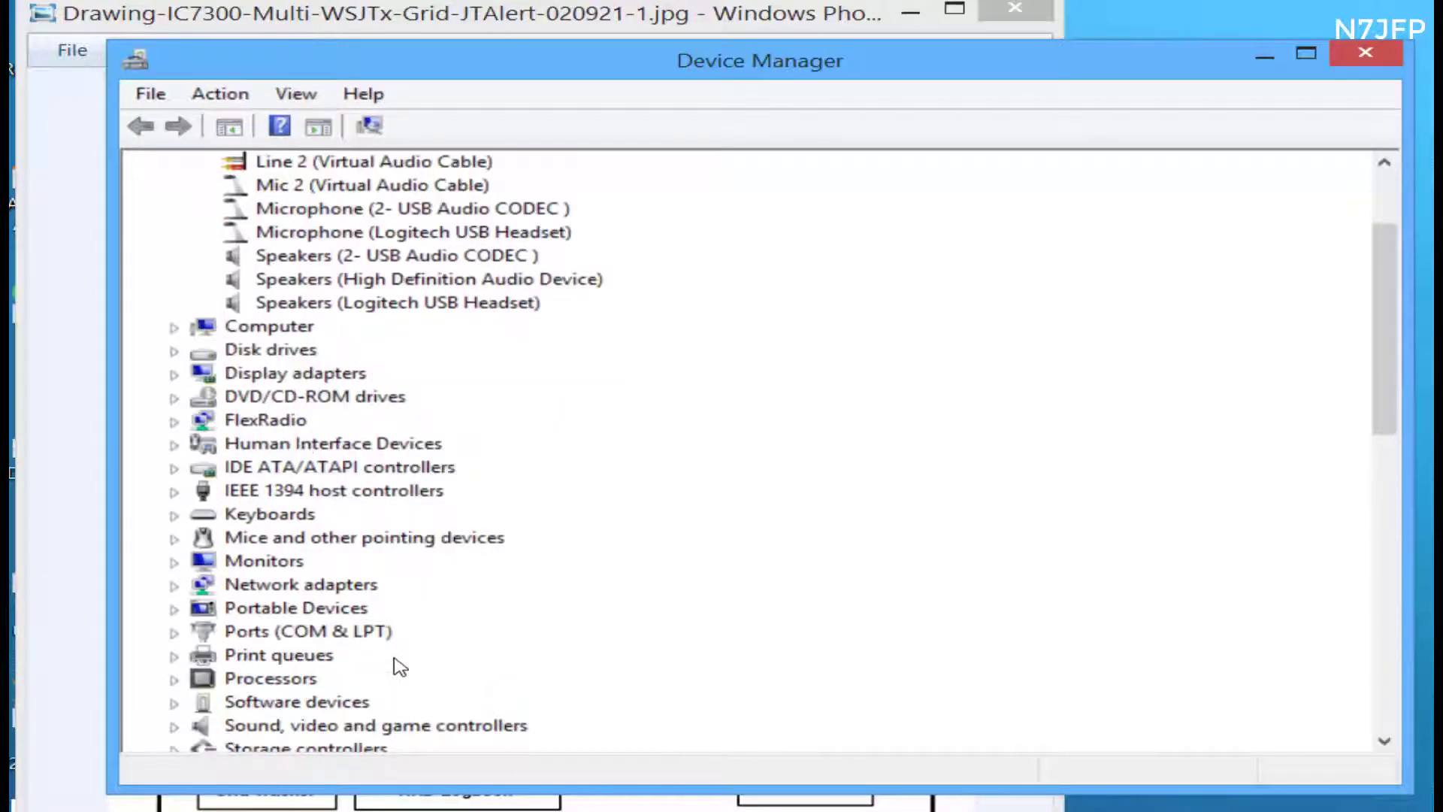
click(173, 631)
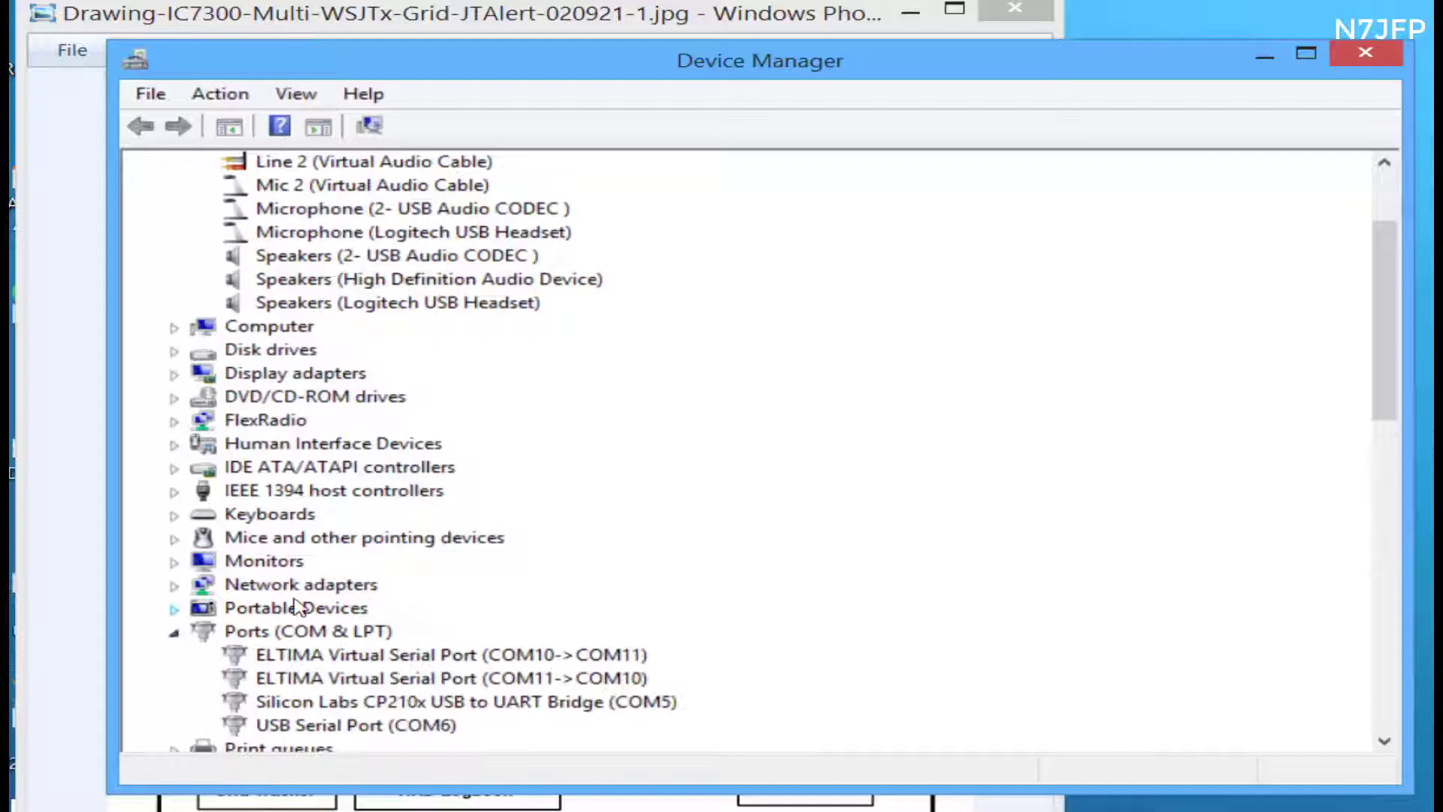
scroll(394, 615, down, 1)
scroll(428, 632, down, 1)
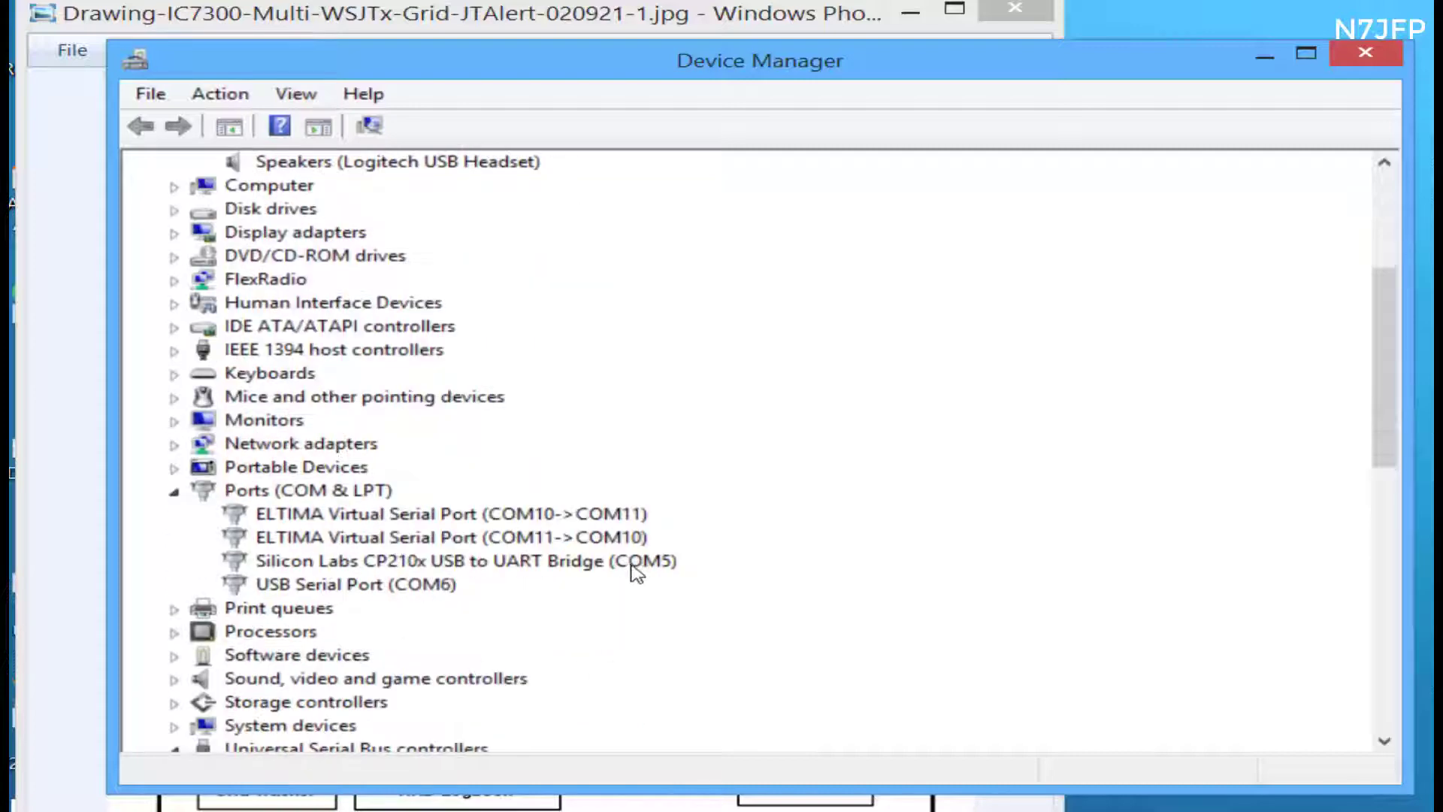
Review the CP210x (COM5) Port Settings at 38400 bps and its Power Management options.
right_click(581, 567)
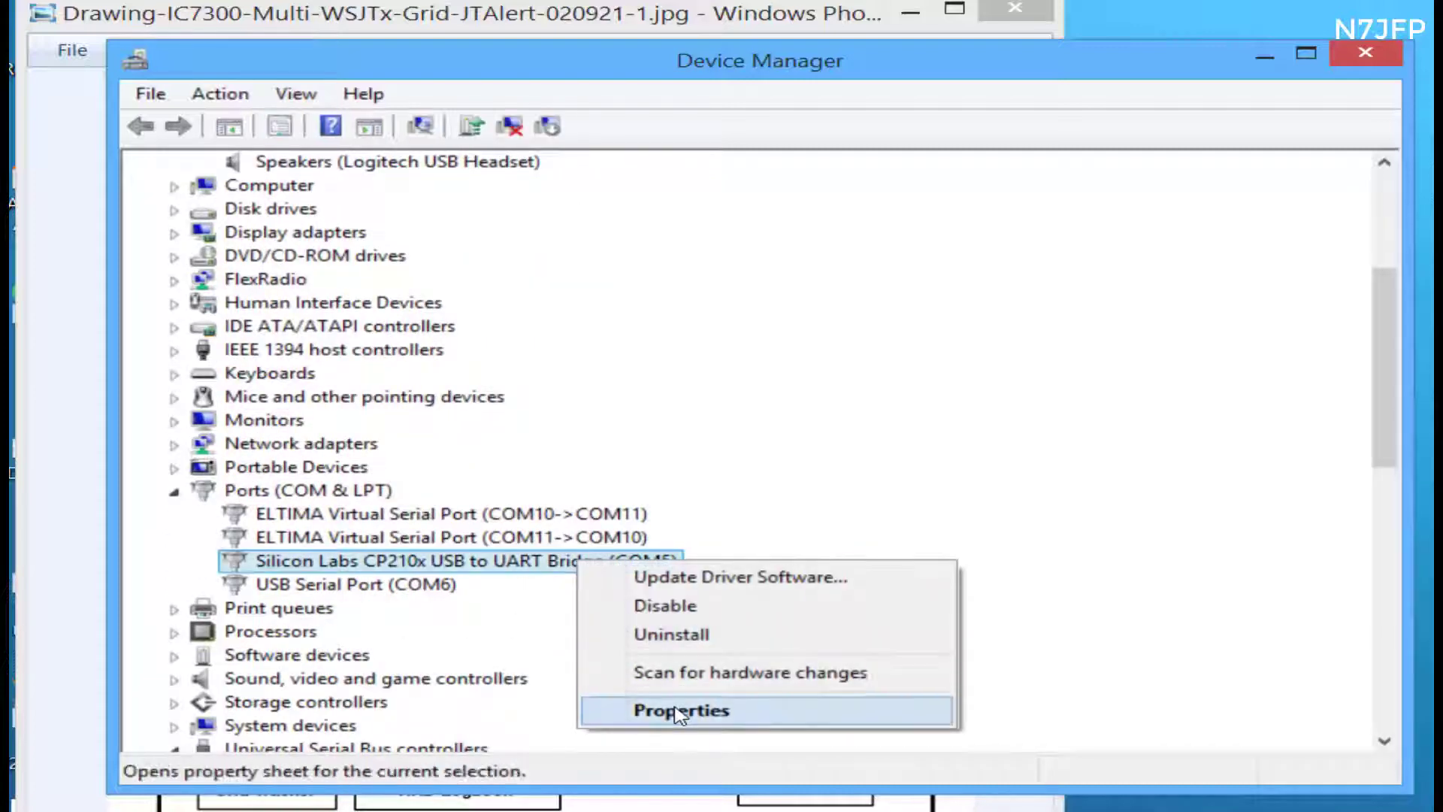
click(669, 707)
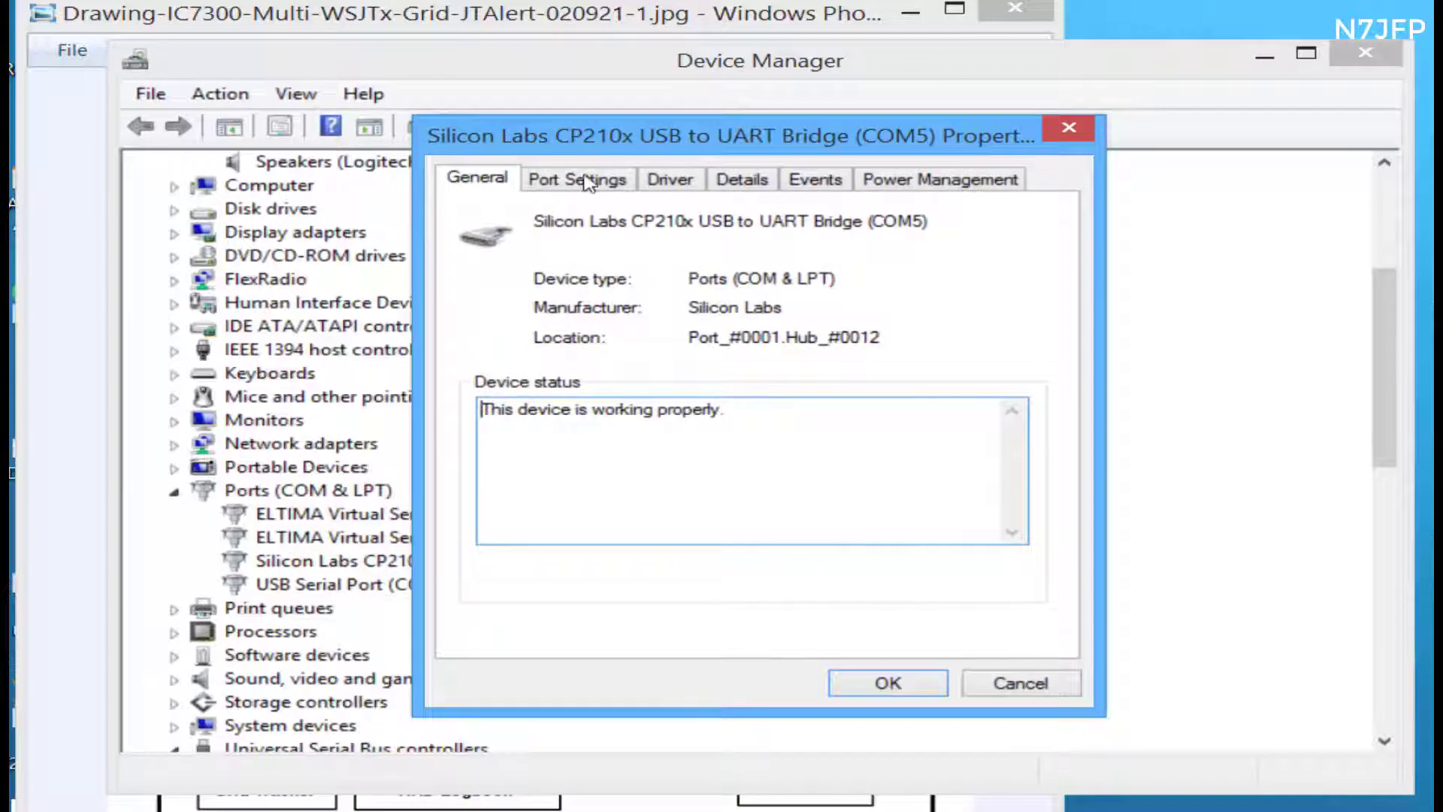
click(583, 181)
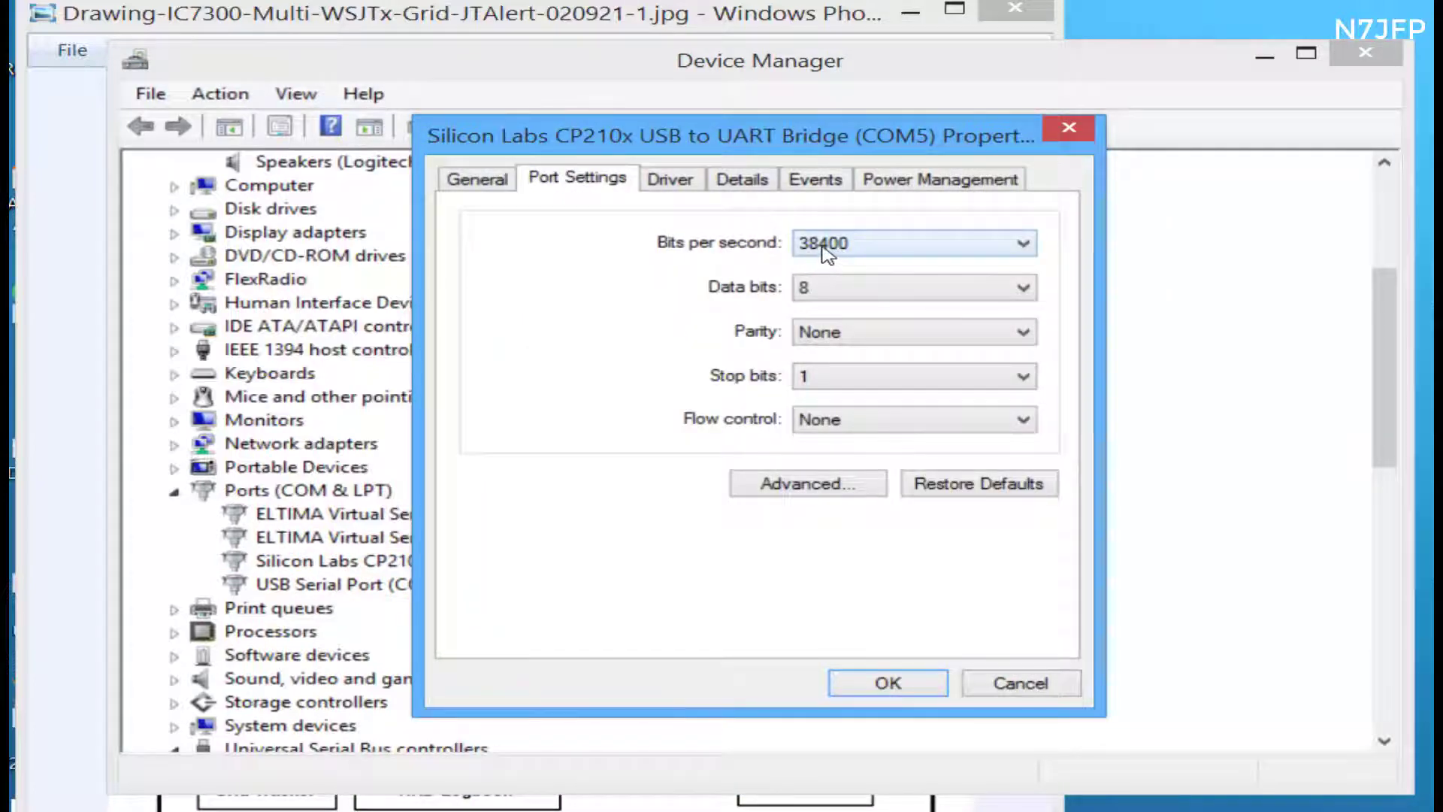
click(965, 184)
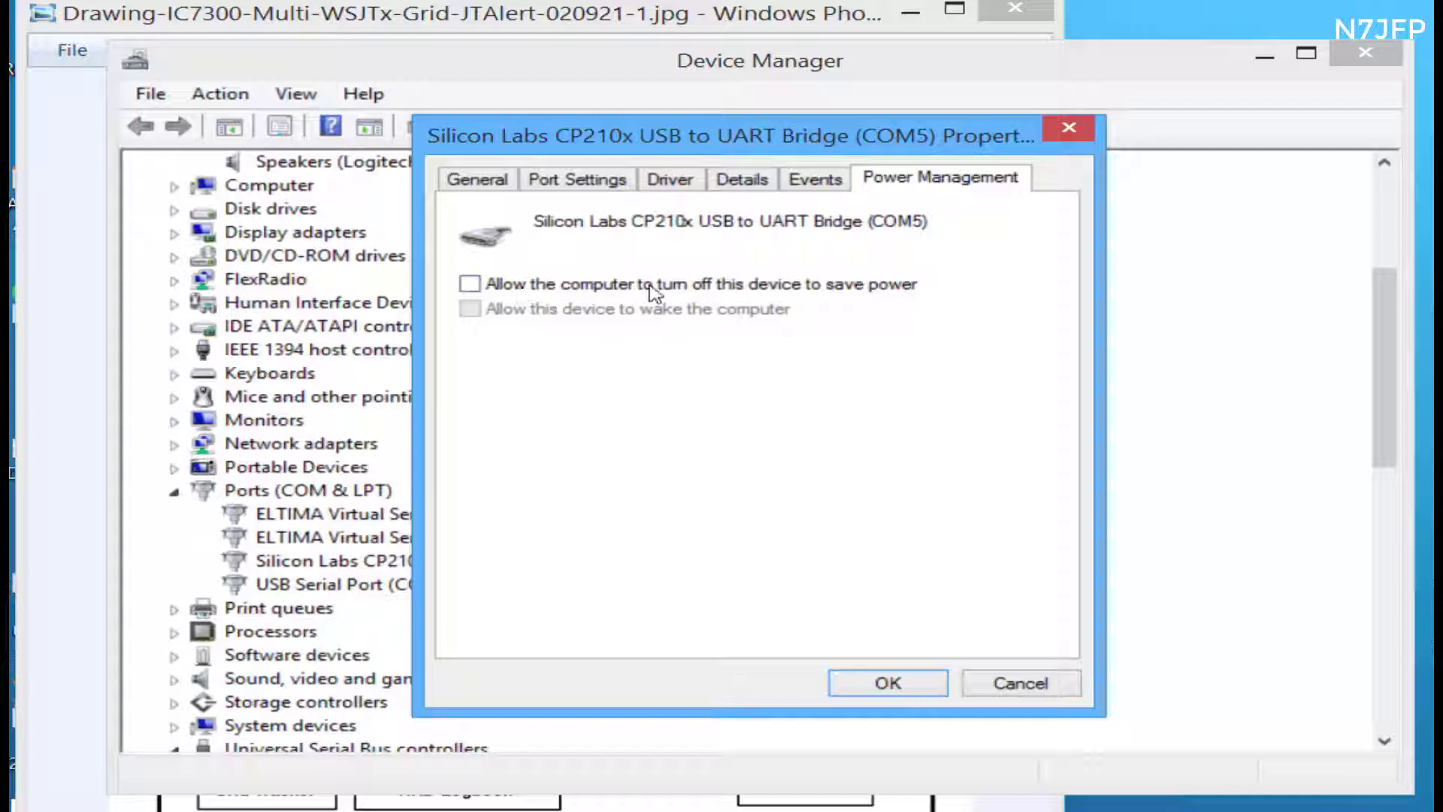
click(887, 683)
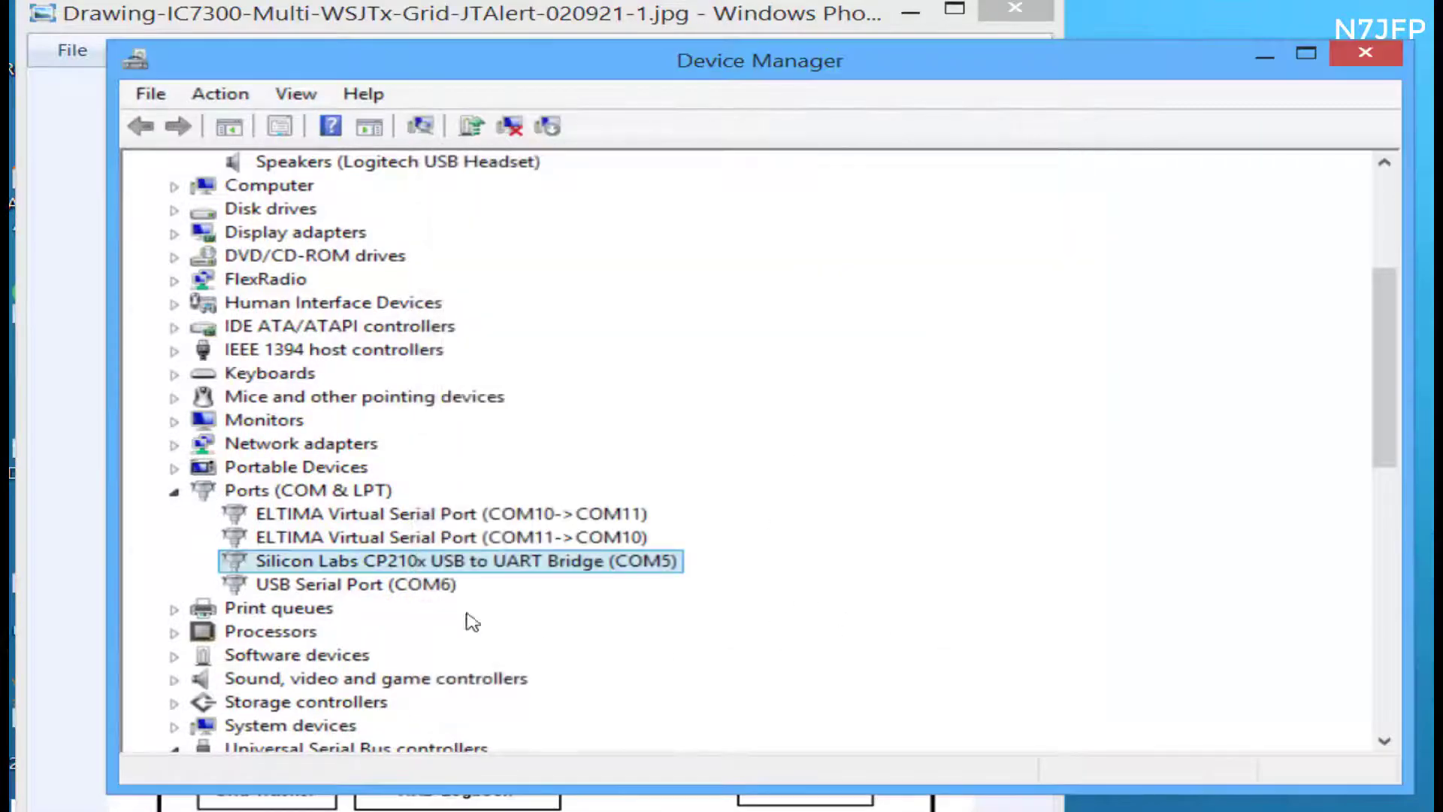
Review the USB Serial Port (COM6) Port Settings showing 19200 bps, 8 data bits.
click(413, 584)
right_click(412, 584)
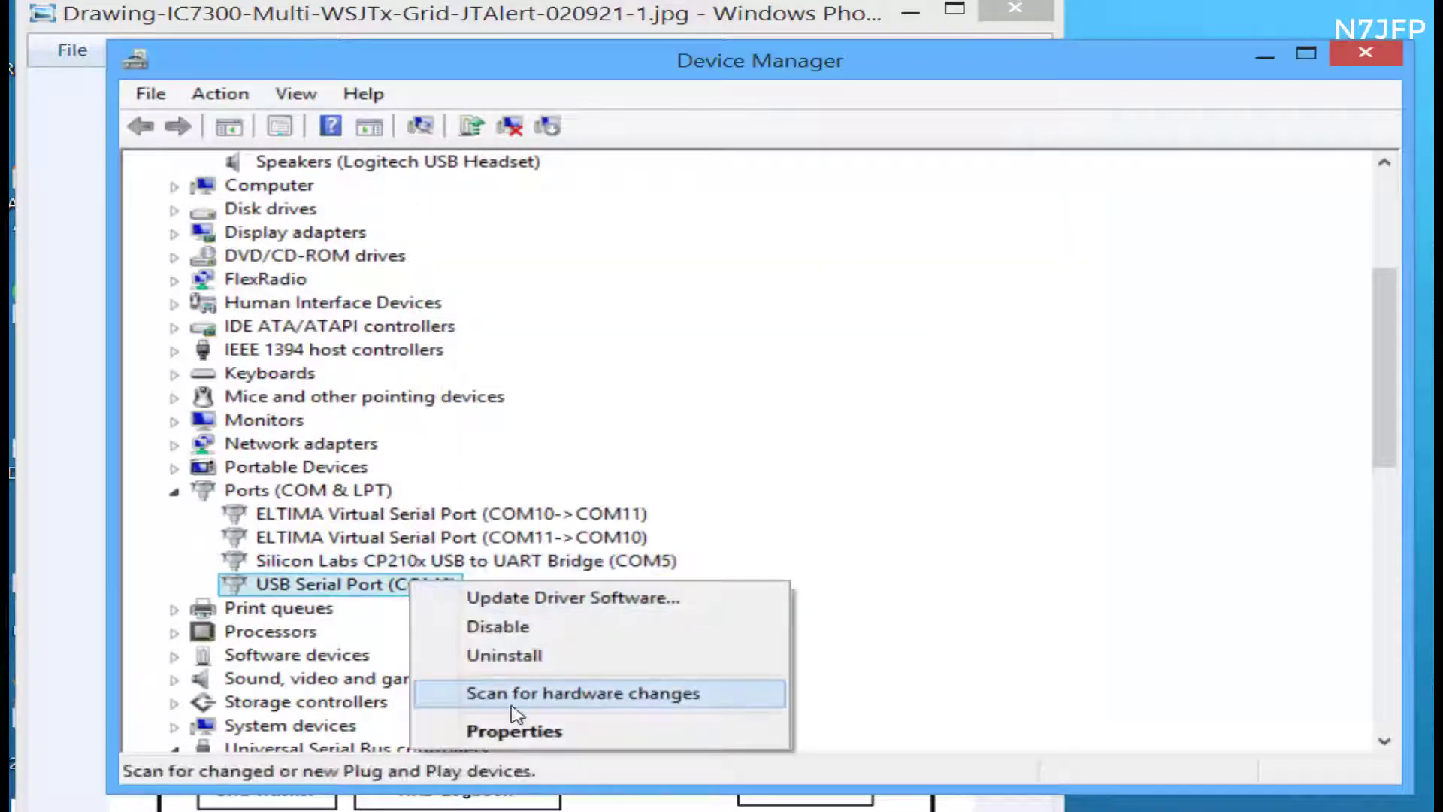
click(513, 732)
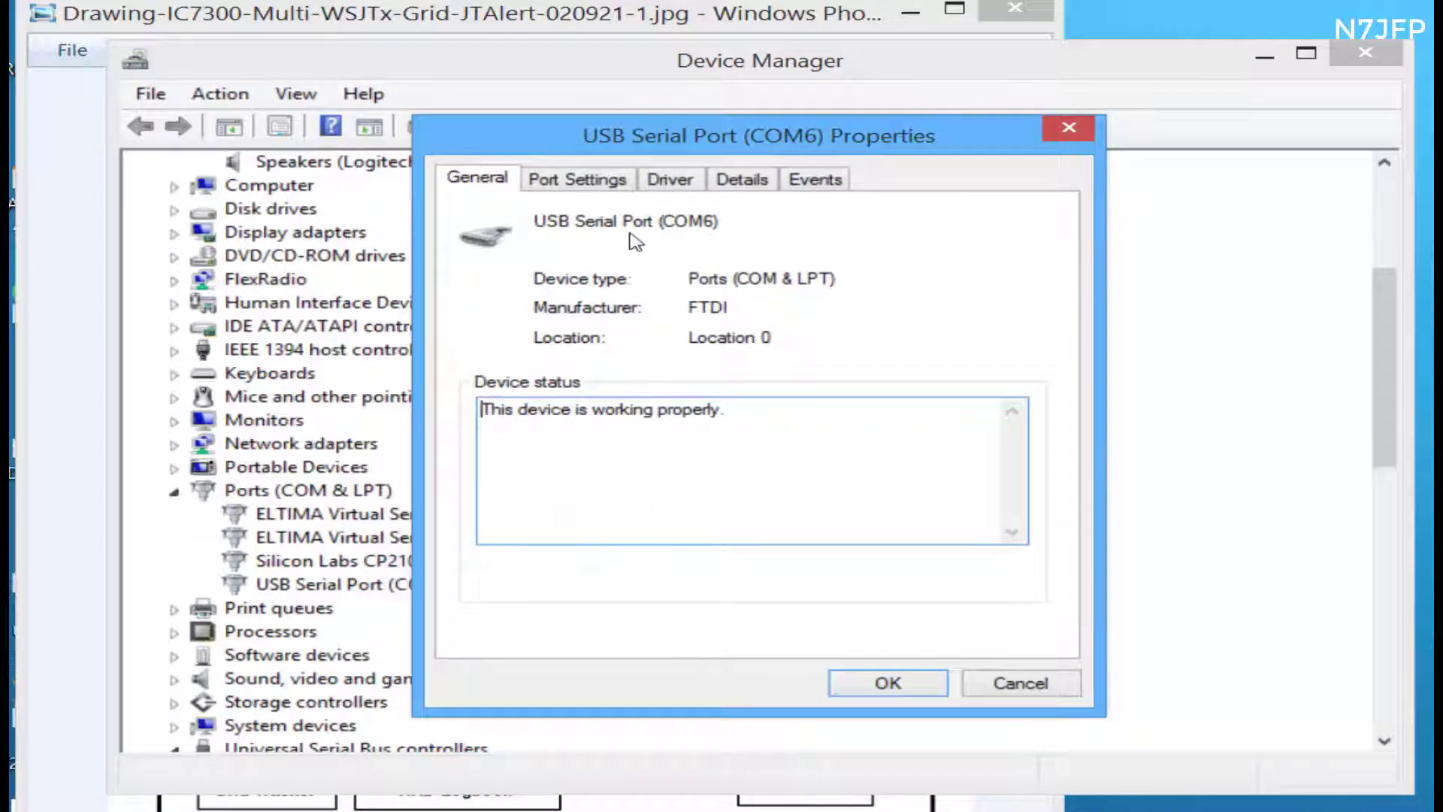
click(598, 183)
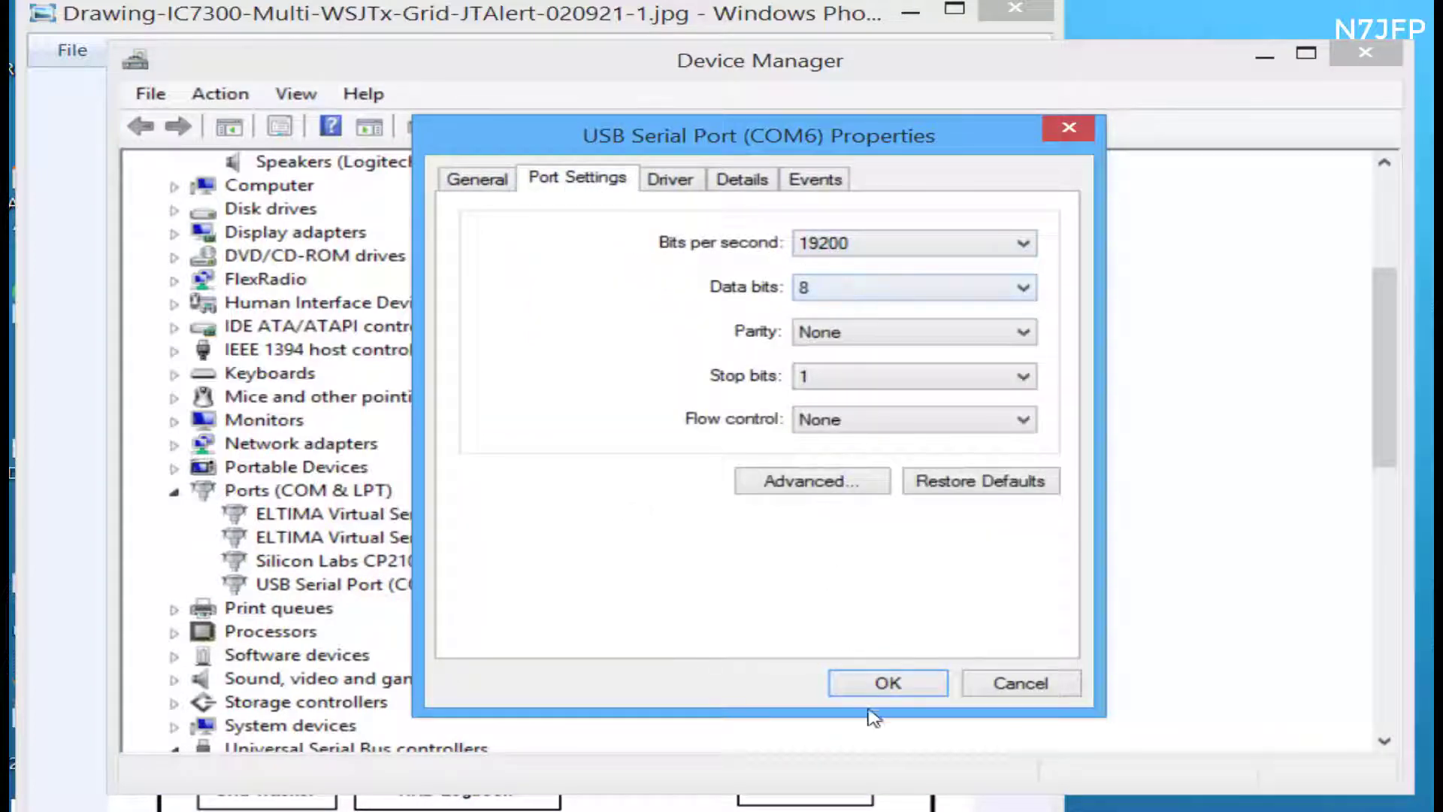
click(885, 685)
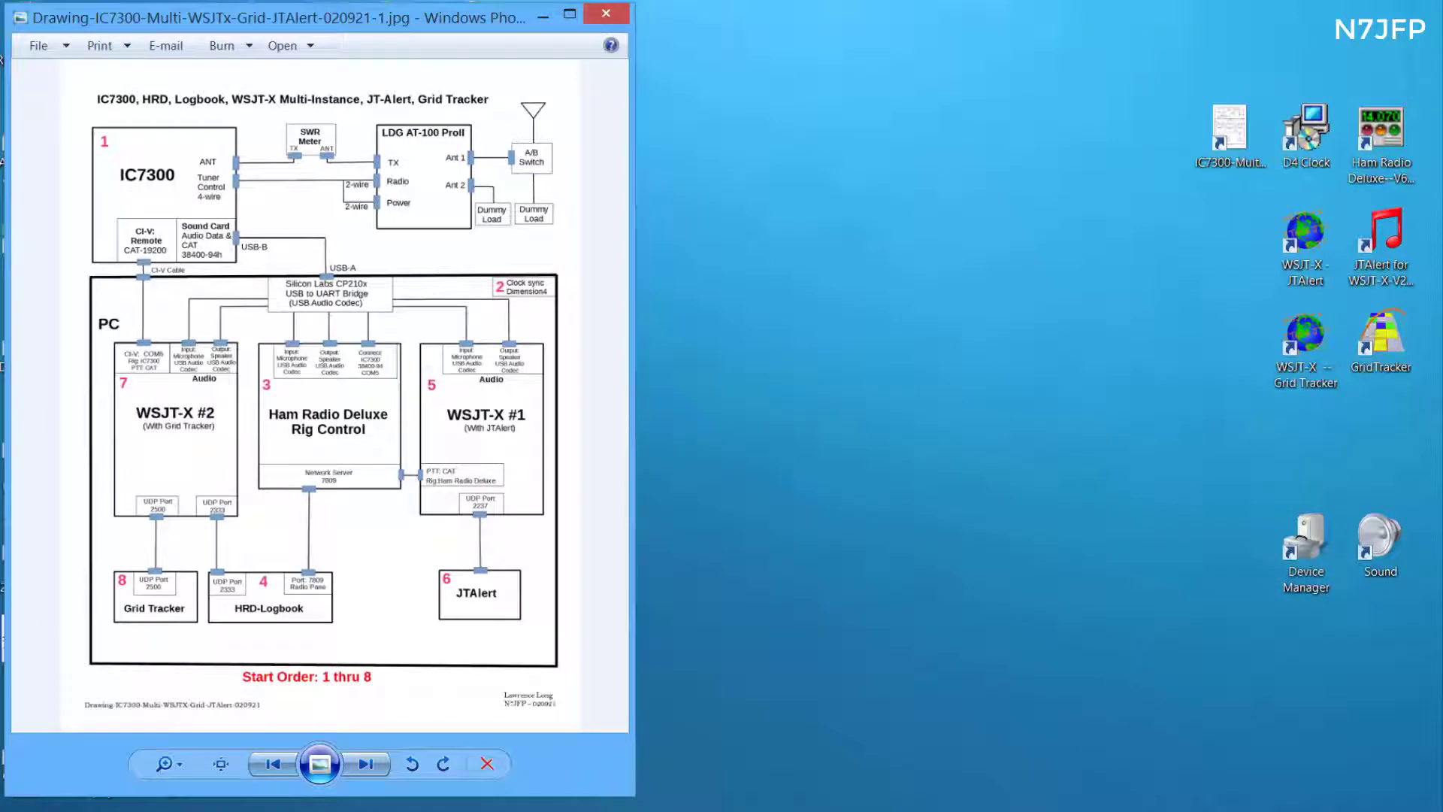
Launch Dimension 4, confirm NTP synchronization (+0.129 s), and tuck its window away.
double_click(1306, 133)
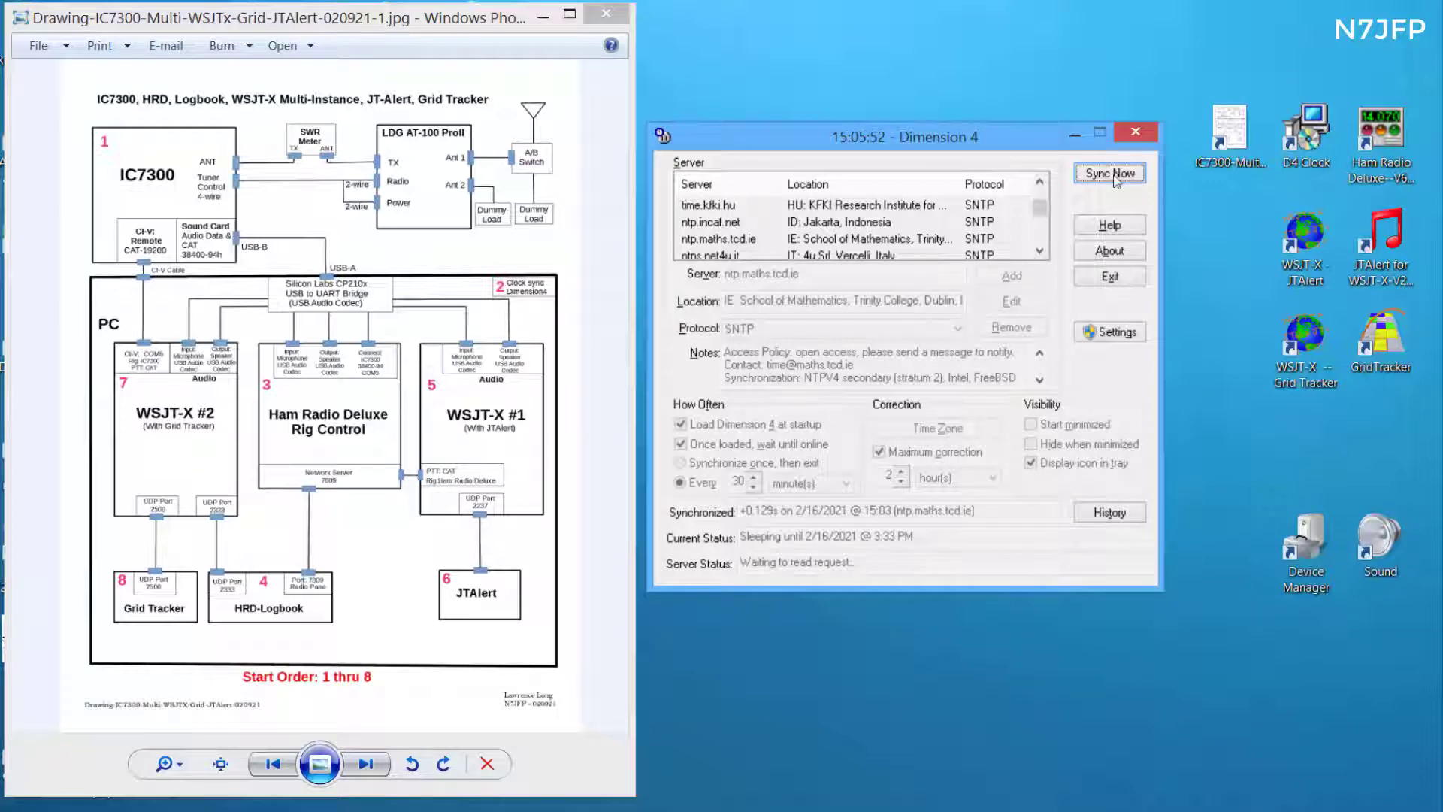
click(1075, 133)
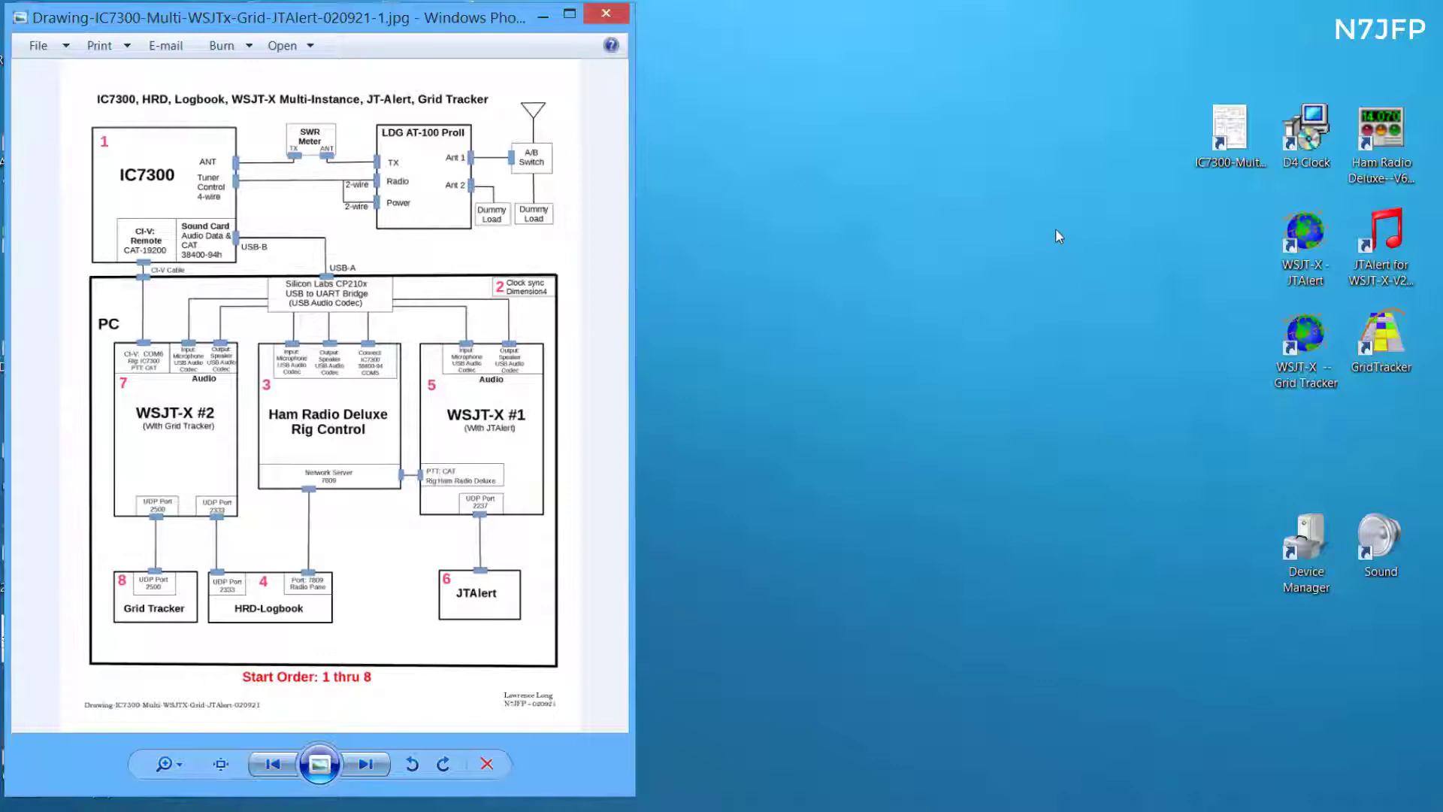
scroll(1223, 628, up, 1)
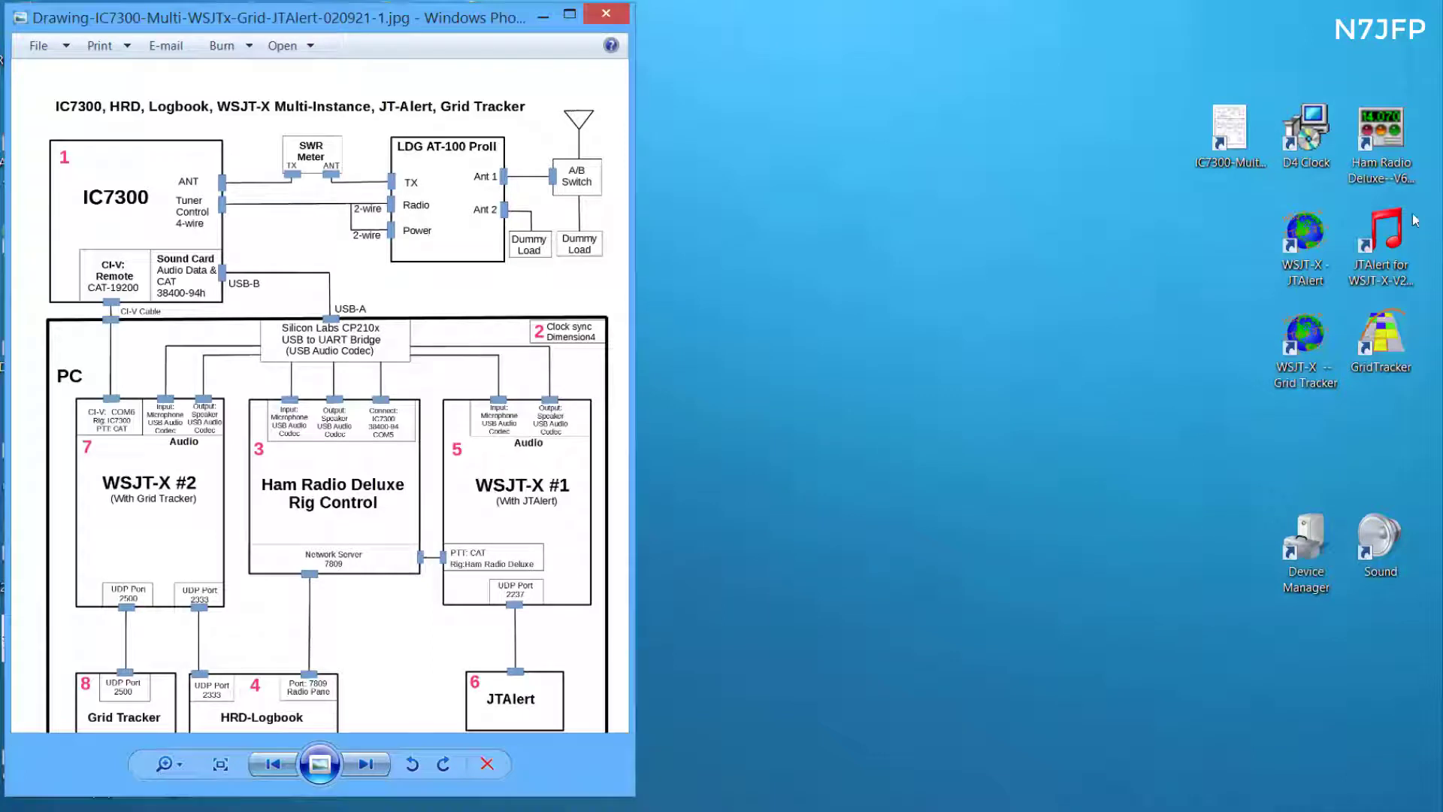
Launch Ham Radio Deluxe and connect to the ICOM IC-7300 preset on COM5 at 38,400.
click(1386, 134)
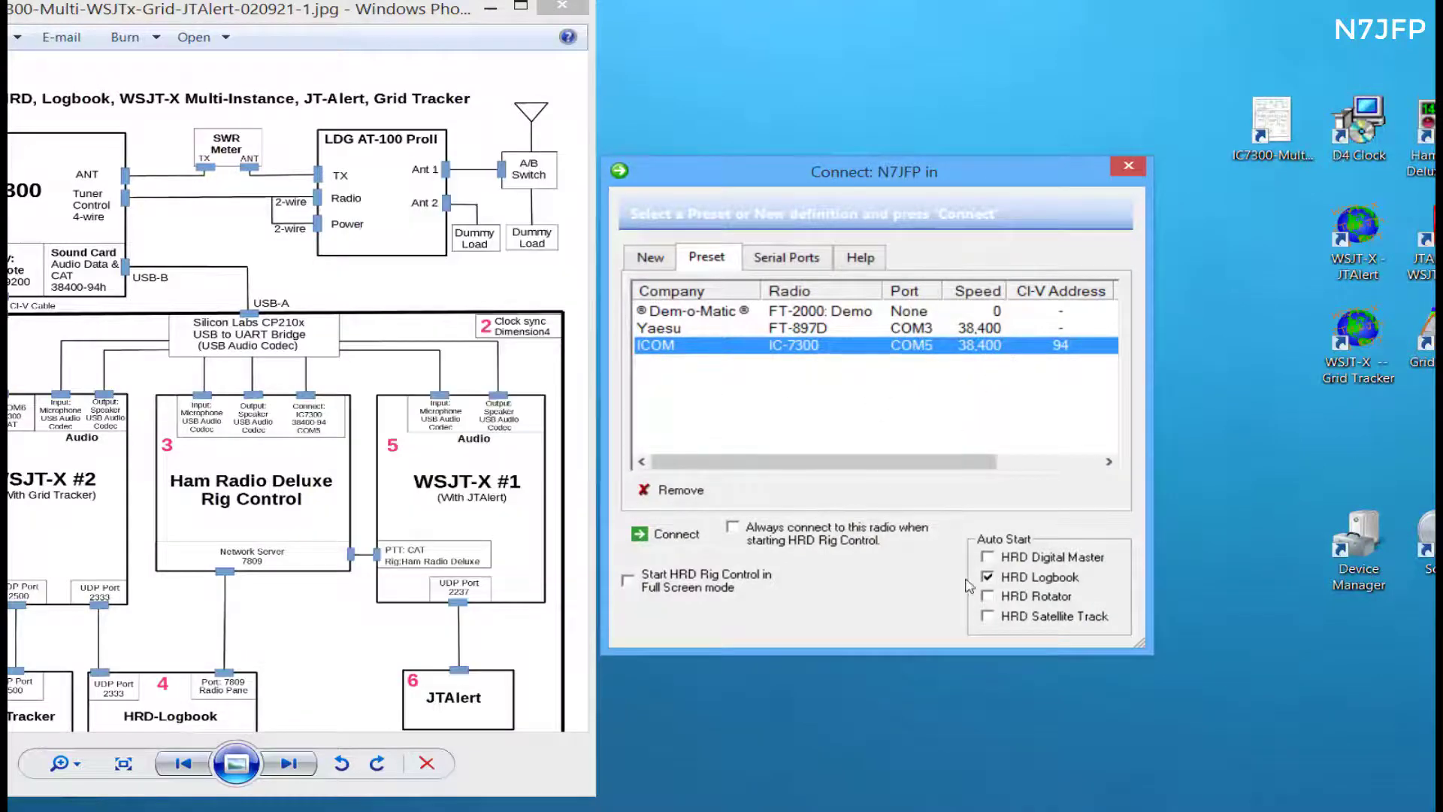
click(646, 539)
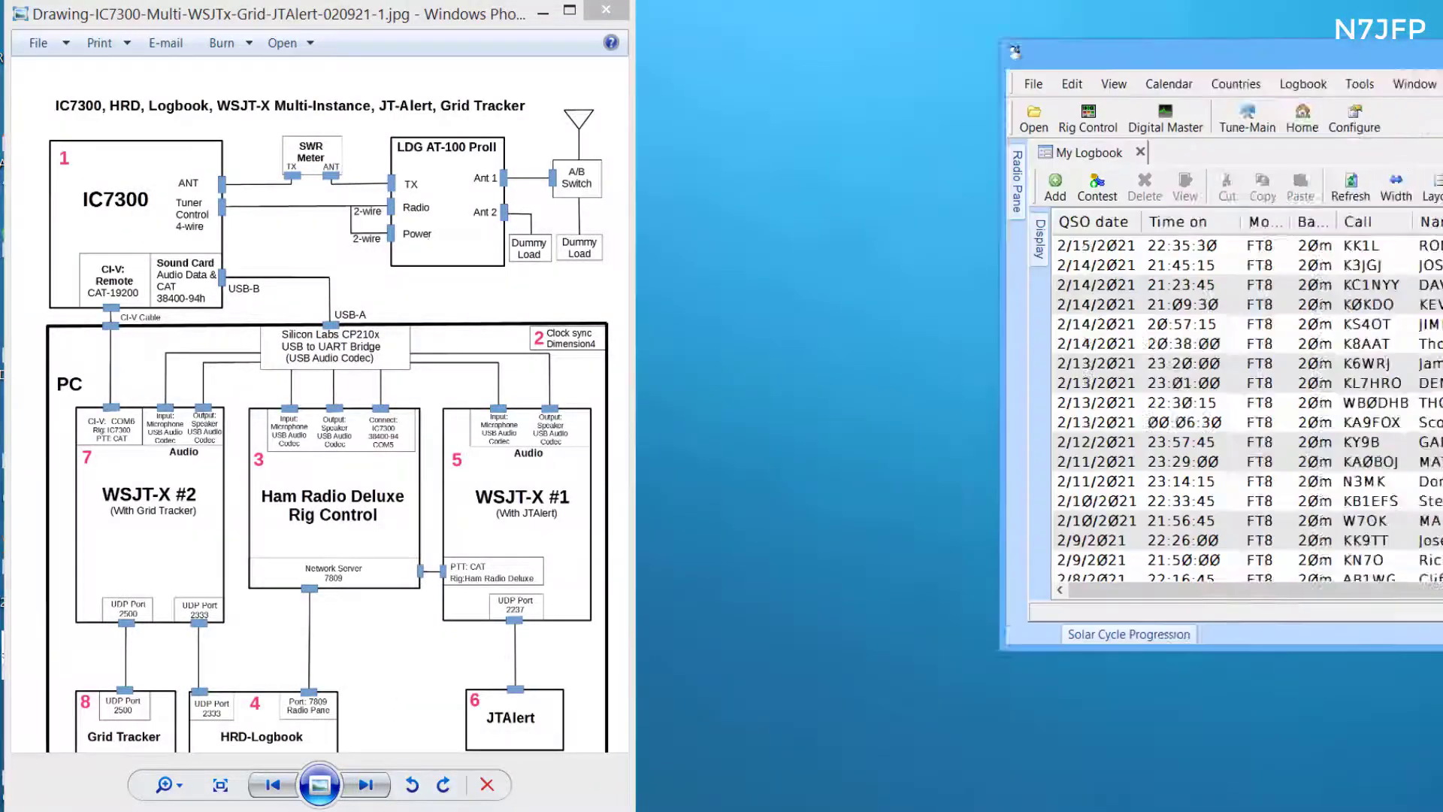
Verify HRD Logbook QSO Forwarding receives WSJT-X notifications on UDP port 2333 into My Logbook.
drag(1410, 34, 553, 82)
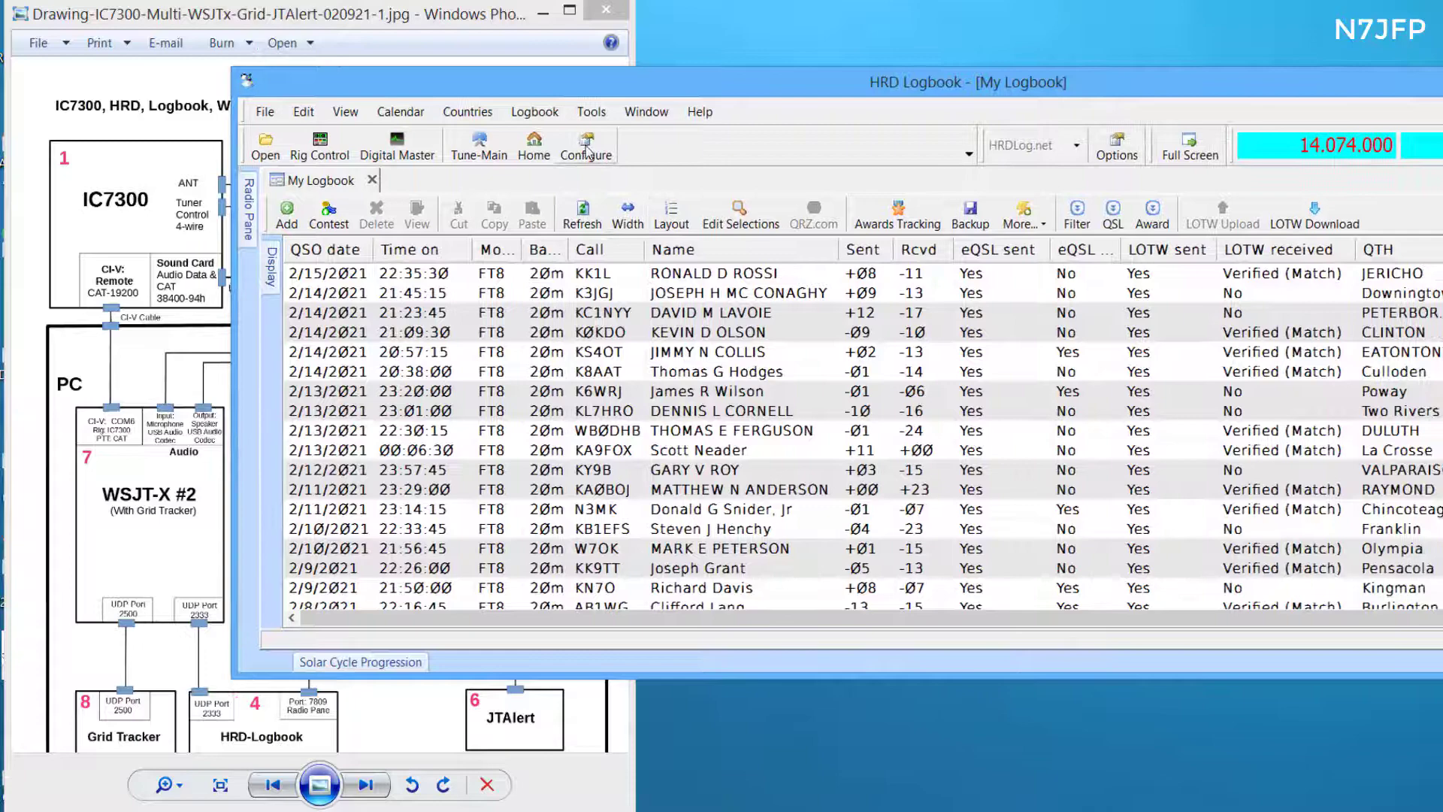
click(586, 147)
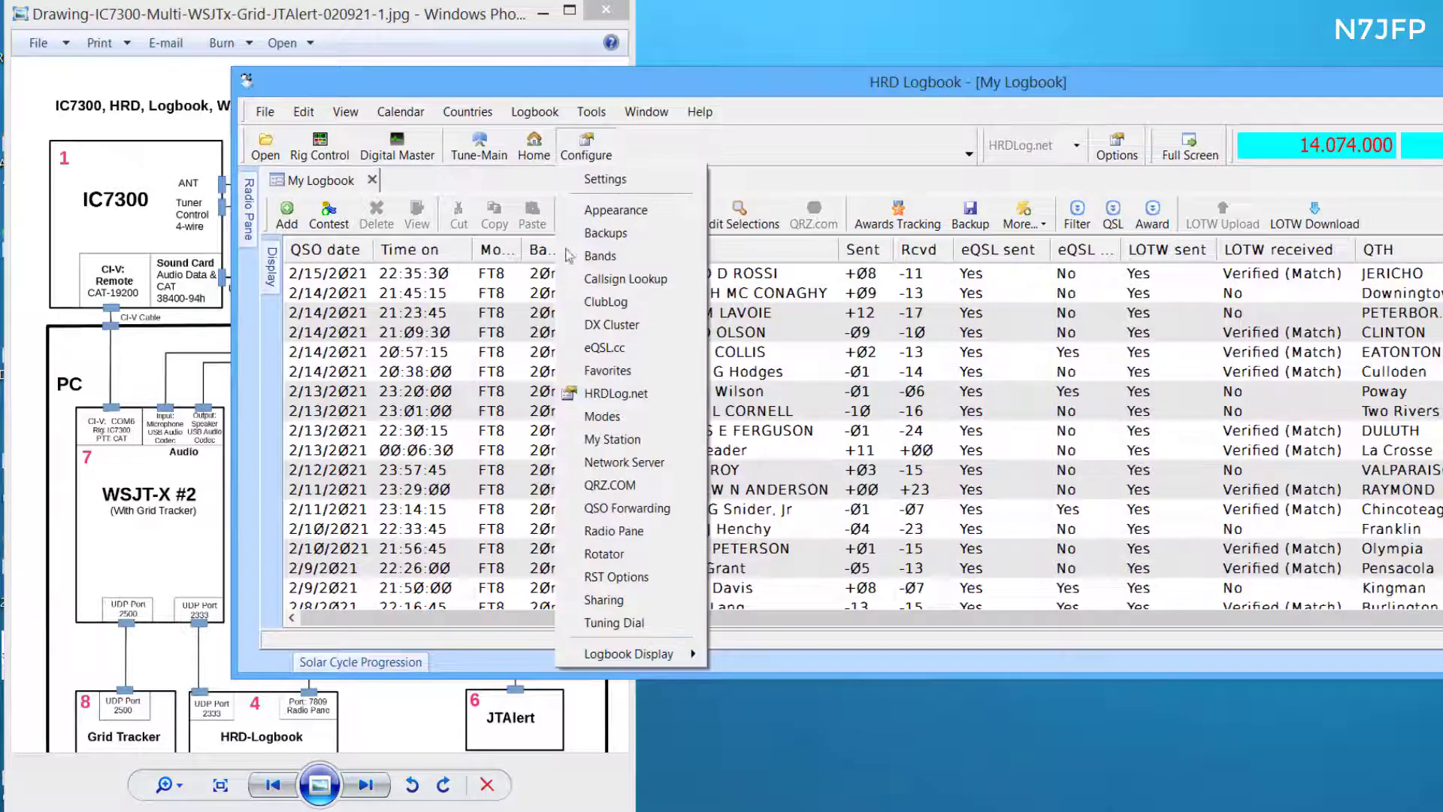
click(642, 510)
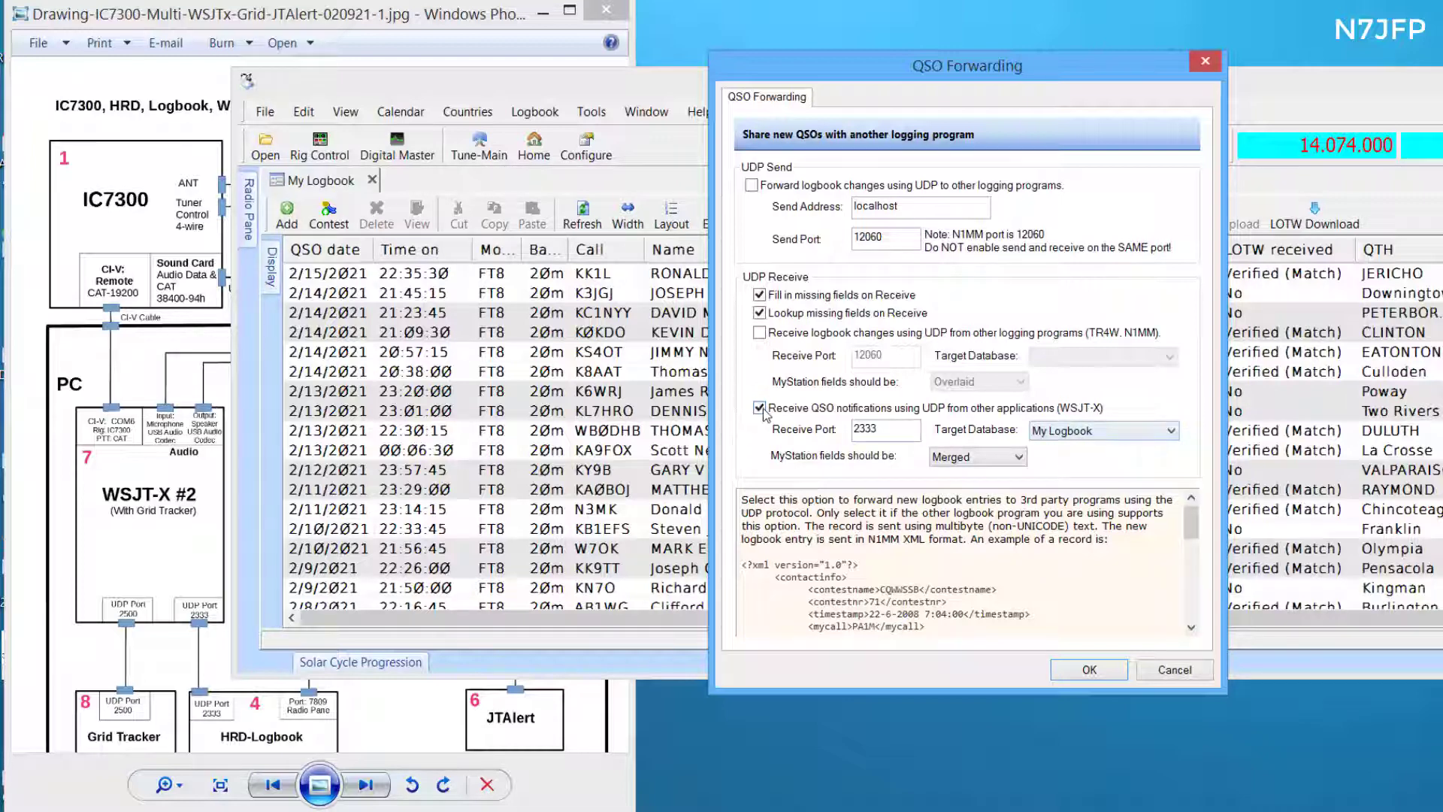
click(1090, 670)
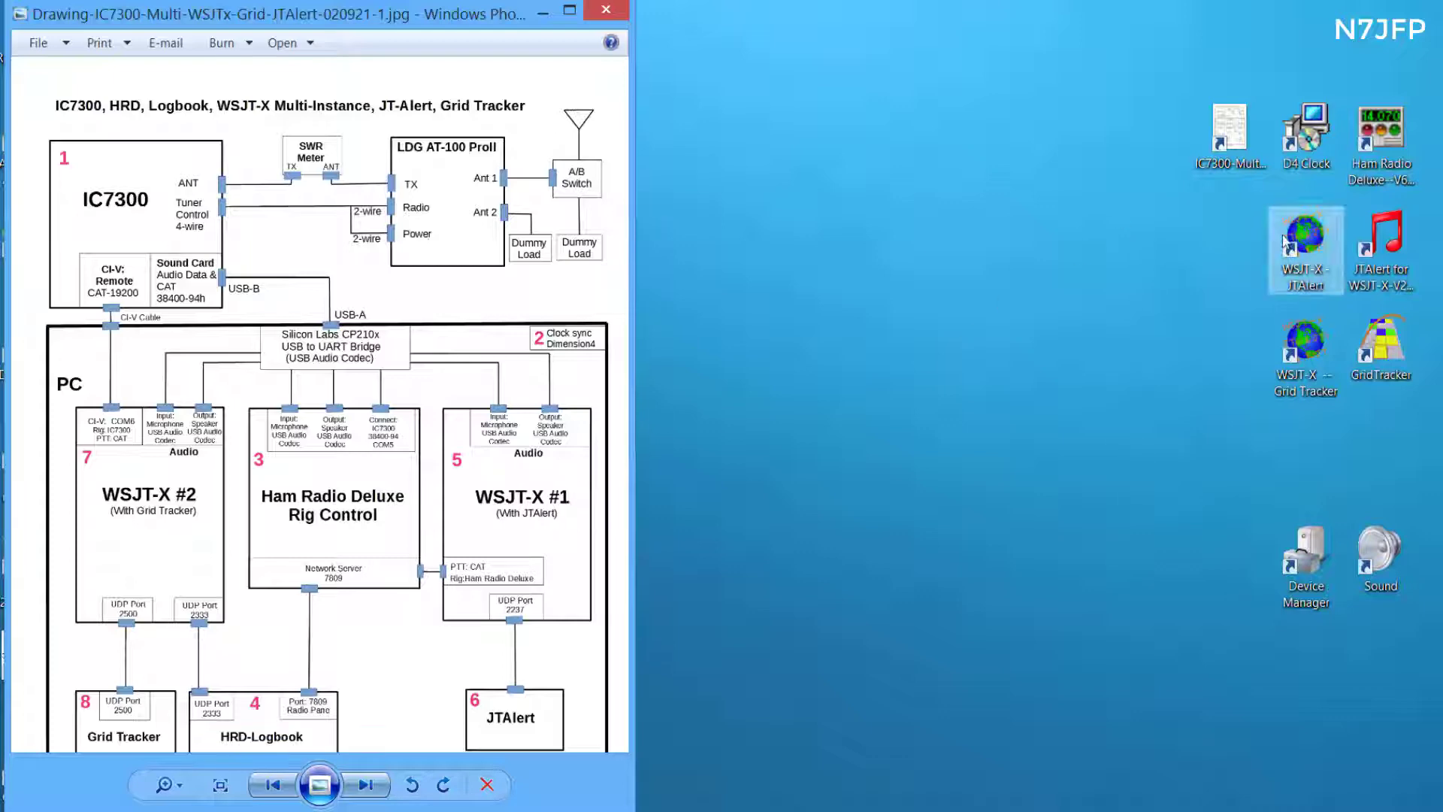
Confirm the WSJT-X - JTAlert shortcut targets wsjtx.exe --rig-name=JTAlert, then launch that instance.
right_click(1306, 240)
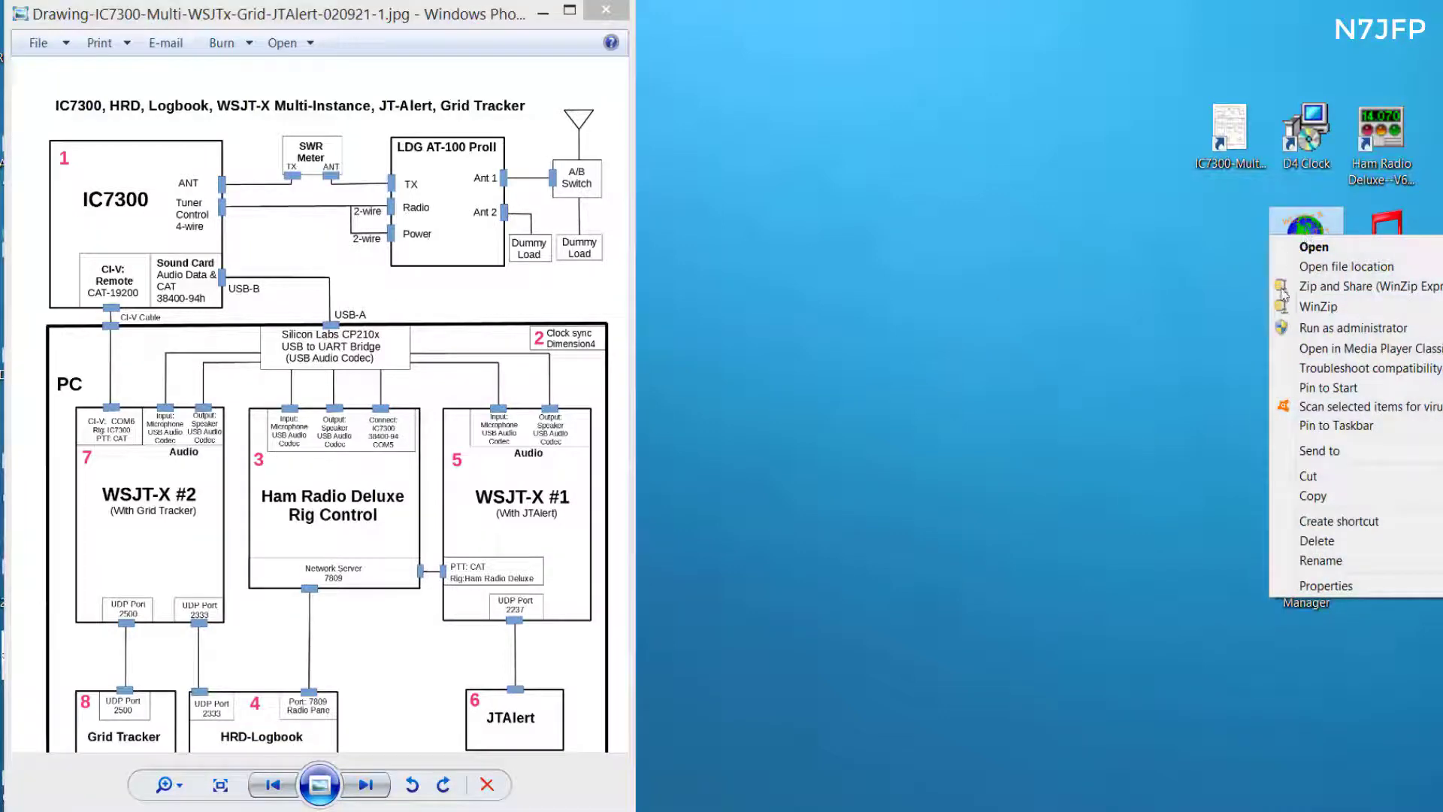
click(1325, 582)
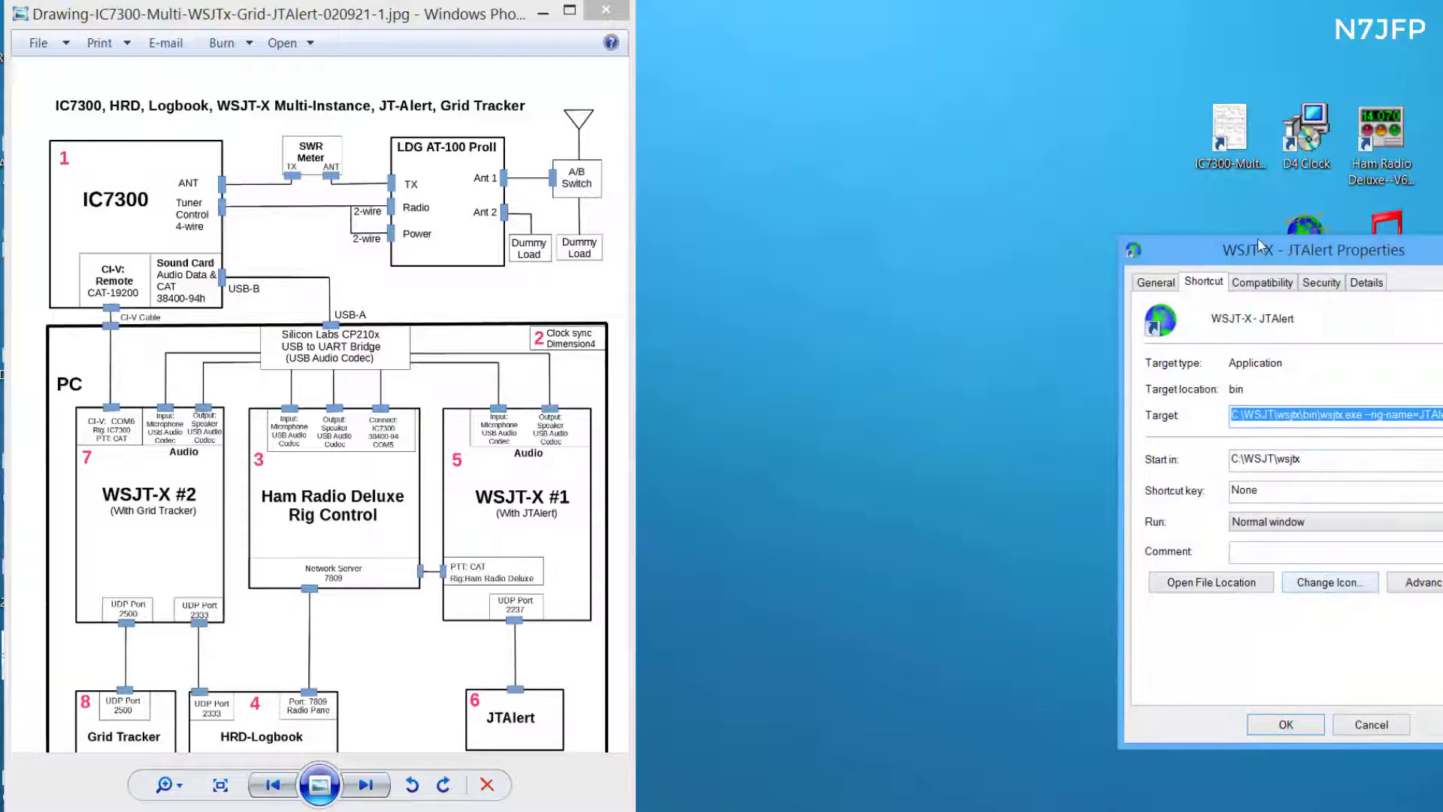
drag(1260, 247, 937, 168)
click(1139, 335)
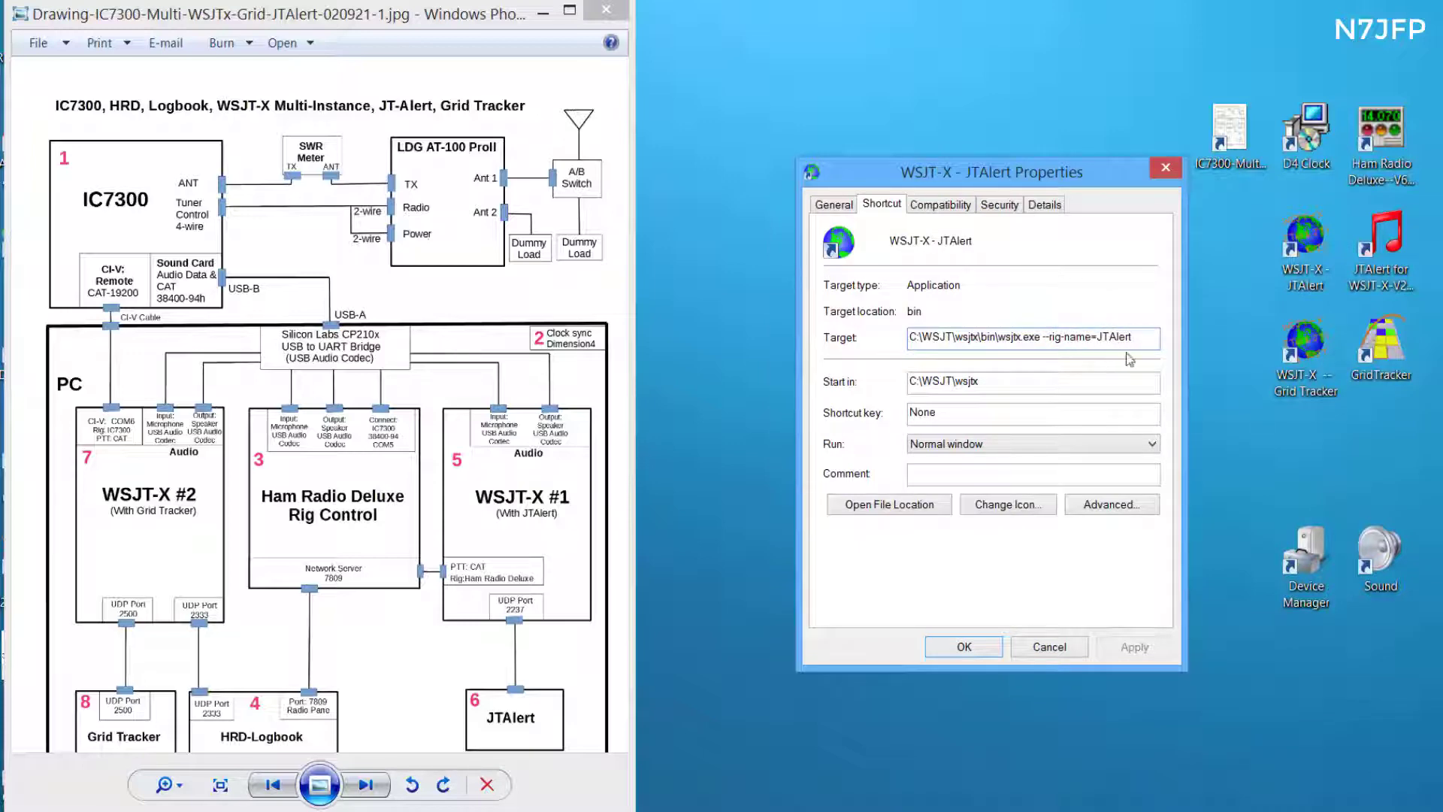
click(965, 650)
click(1302, 246)
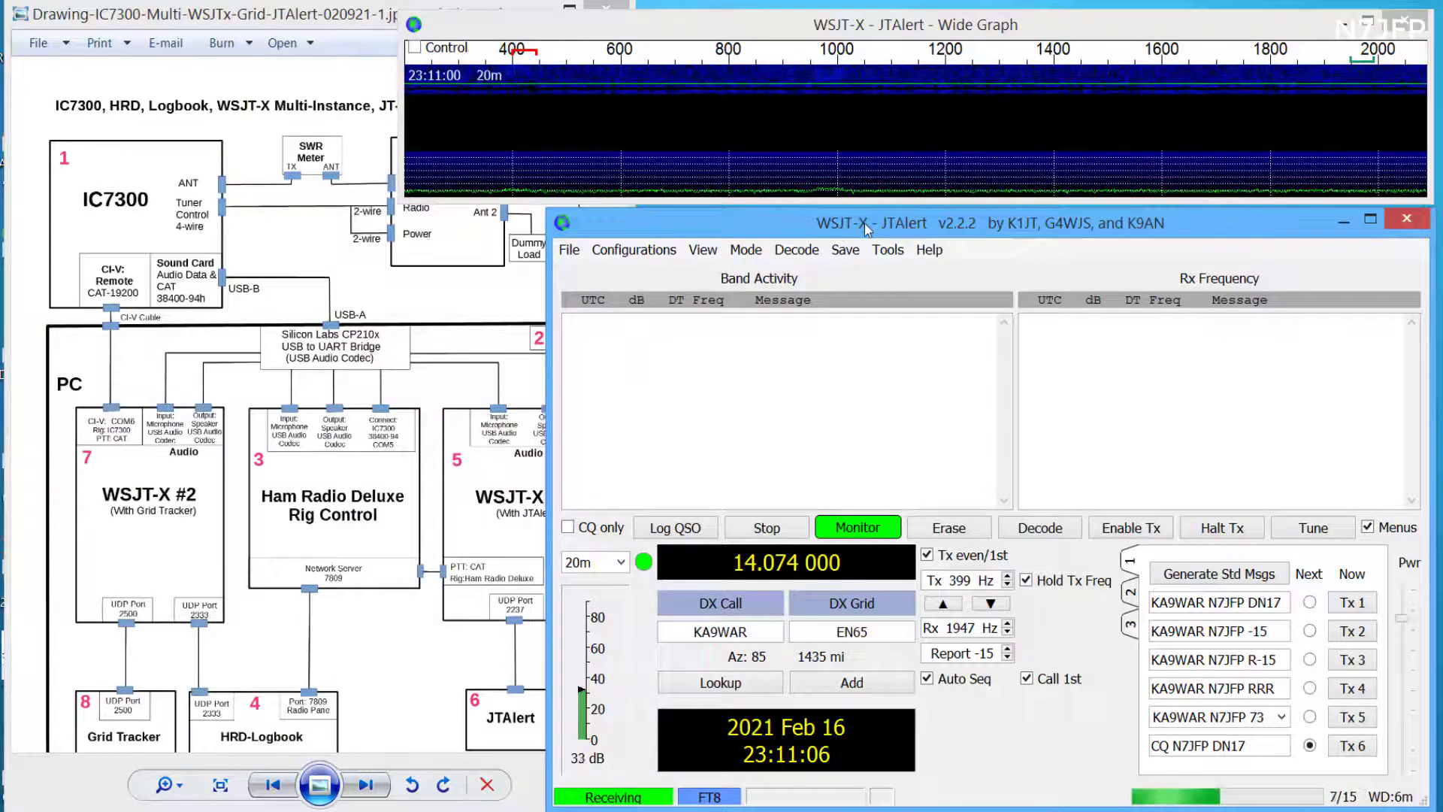
Review WSJT-X Radio, Audio and Reporting settings (UDP server 127.0.0.1:2237), accept them and minimize the window.
click(569, 250)
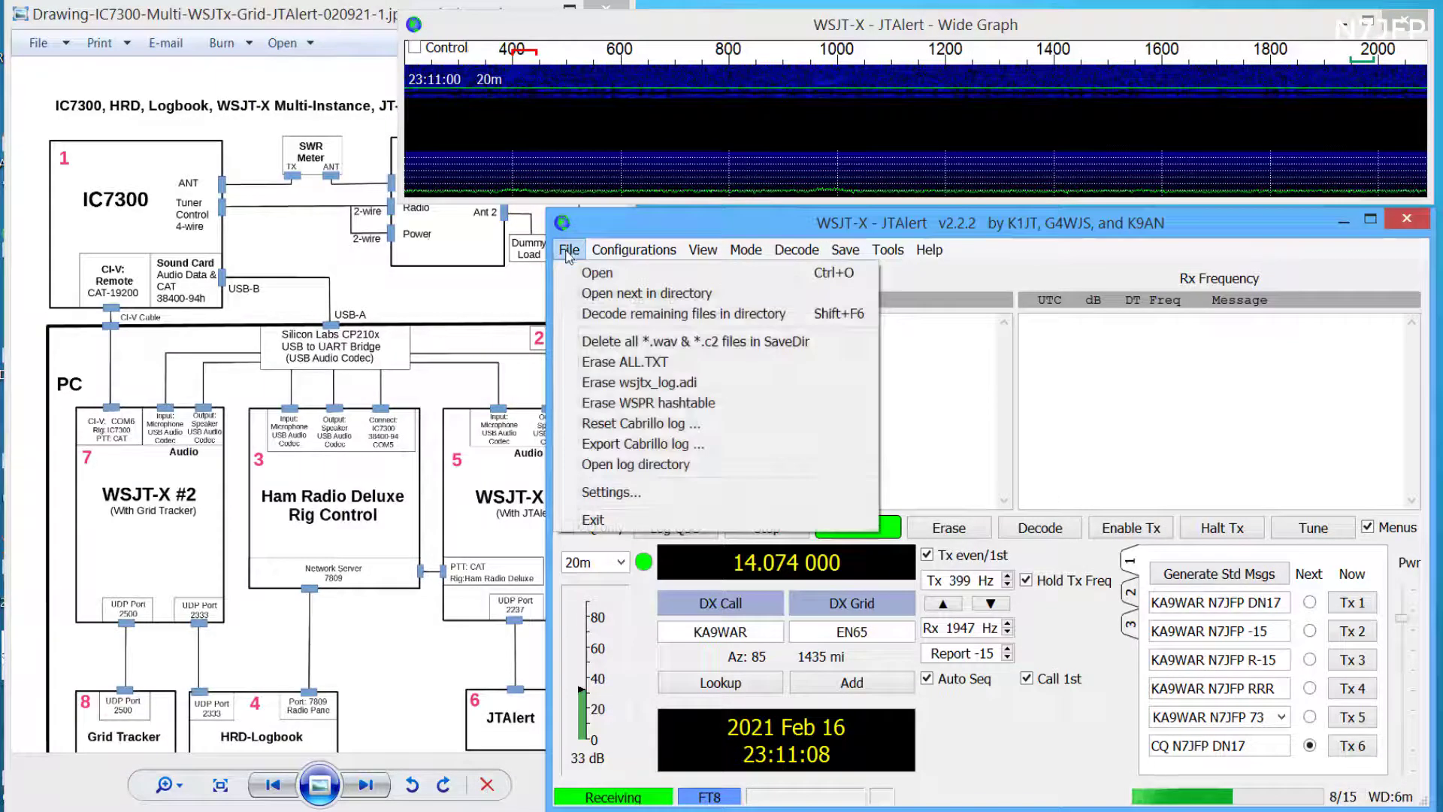
click(609, 492)
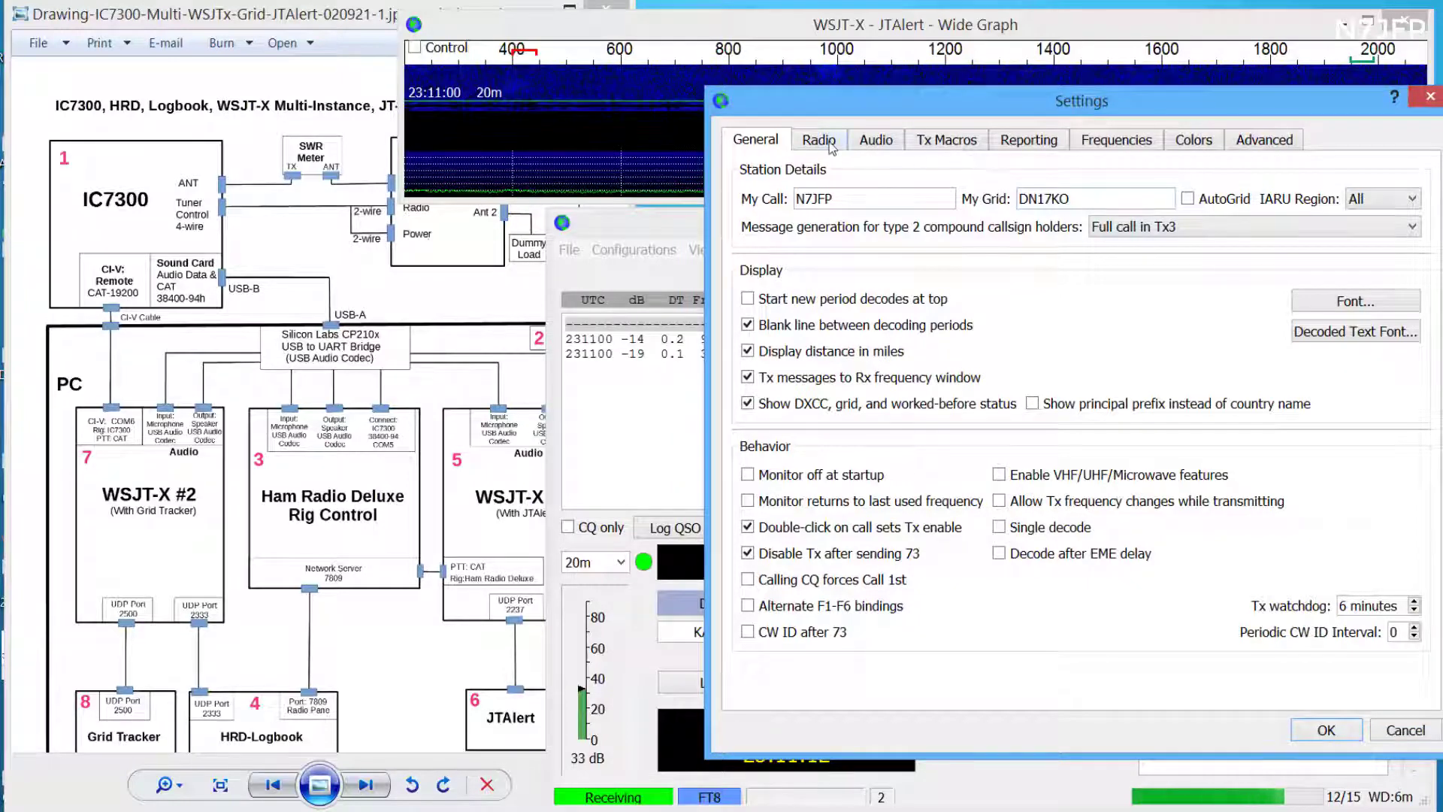
click(819, 141)
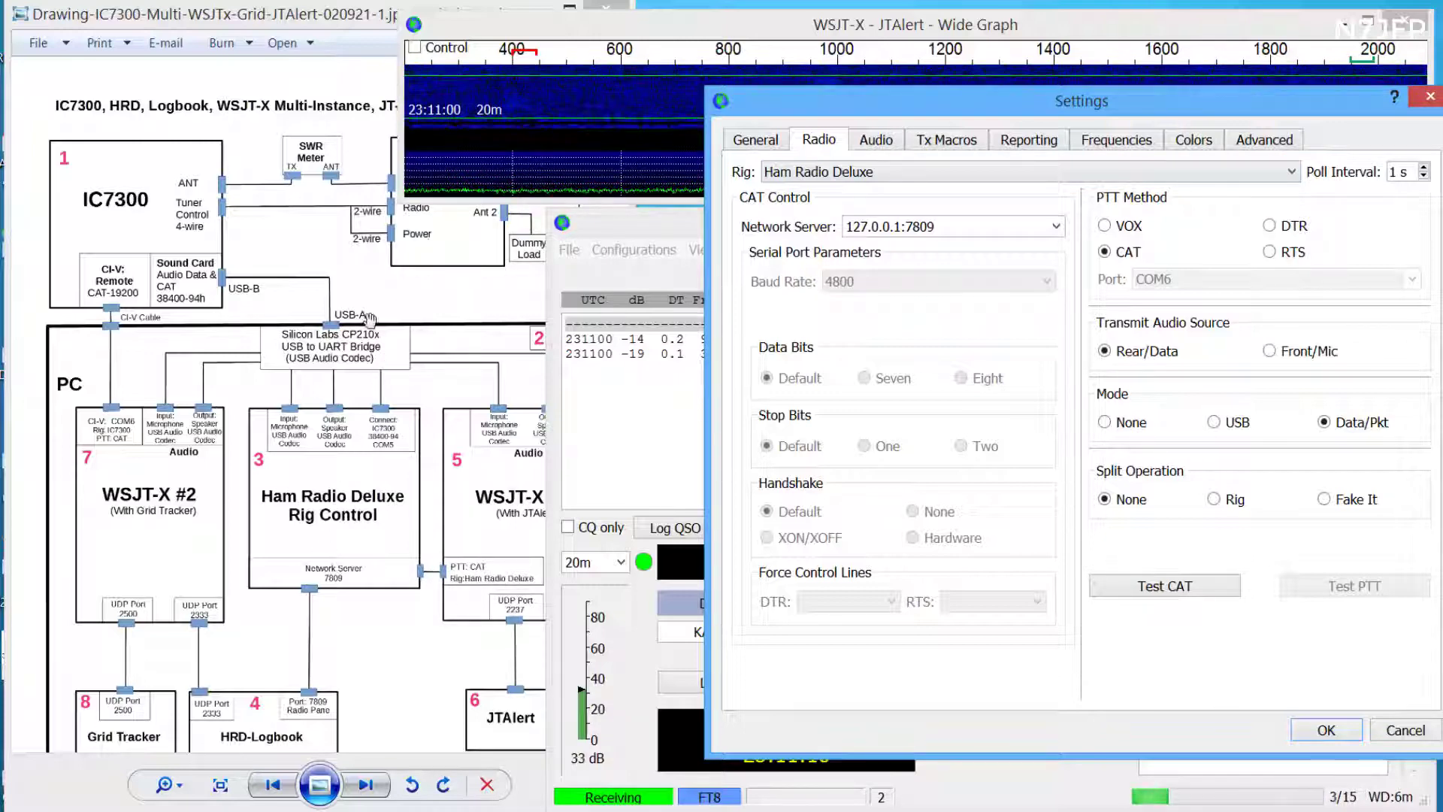
click(877, 139)
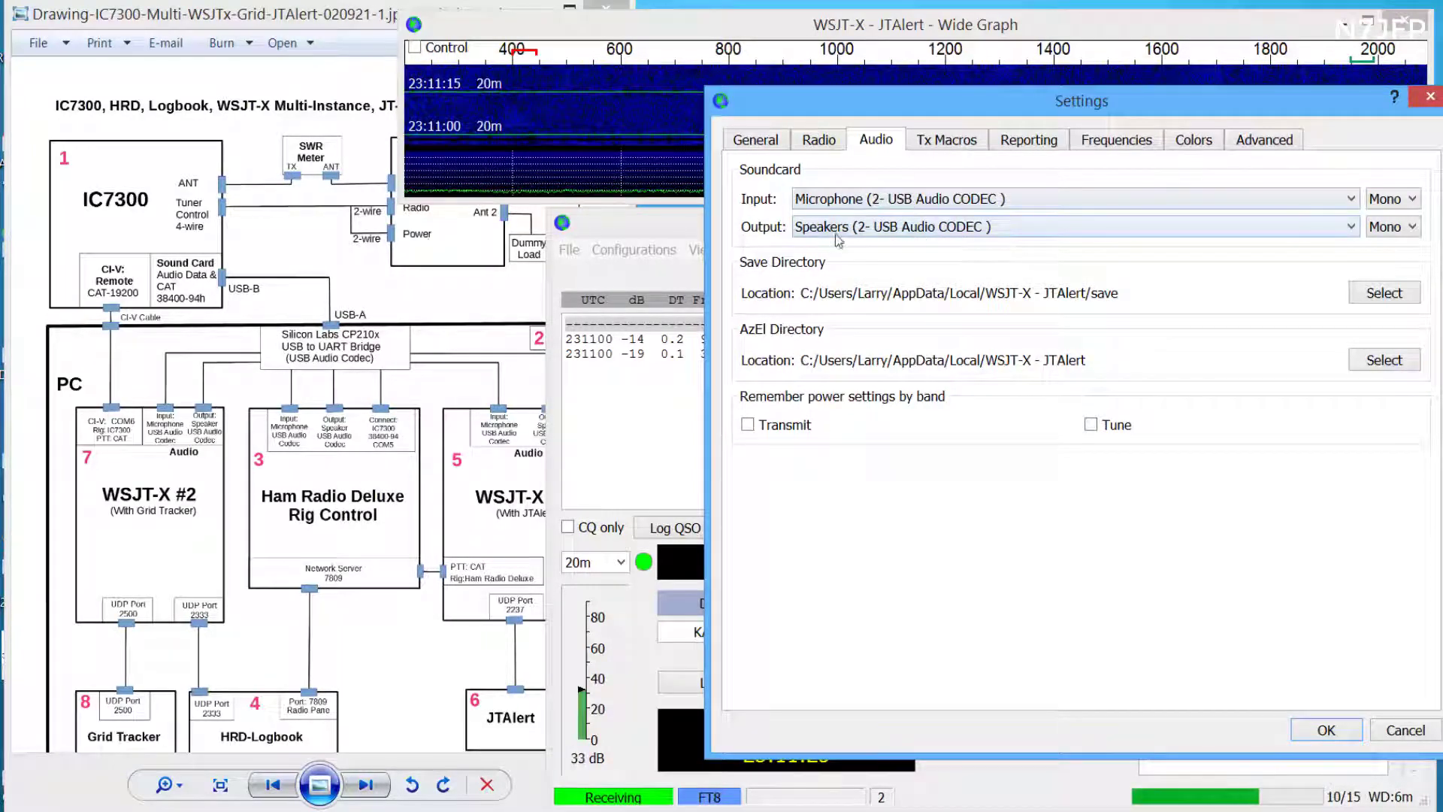
click(1027, 143)
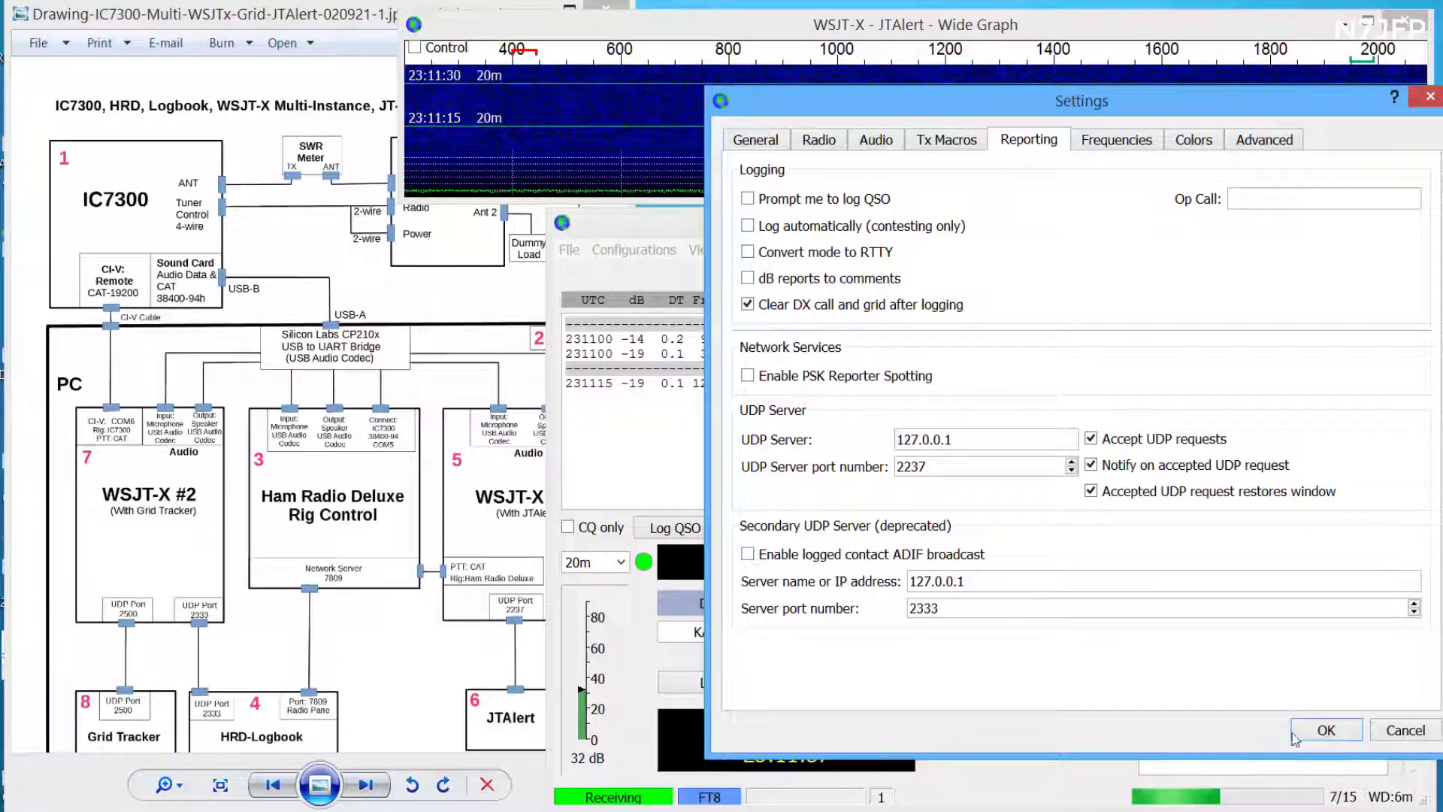
click(1314, 732)
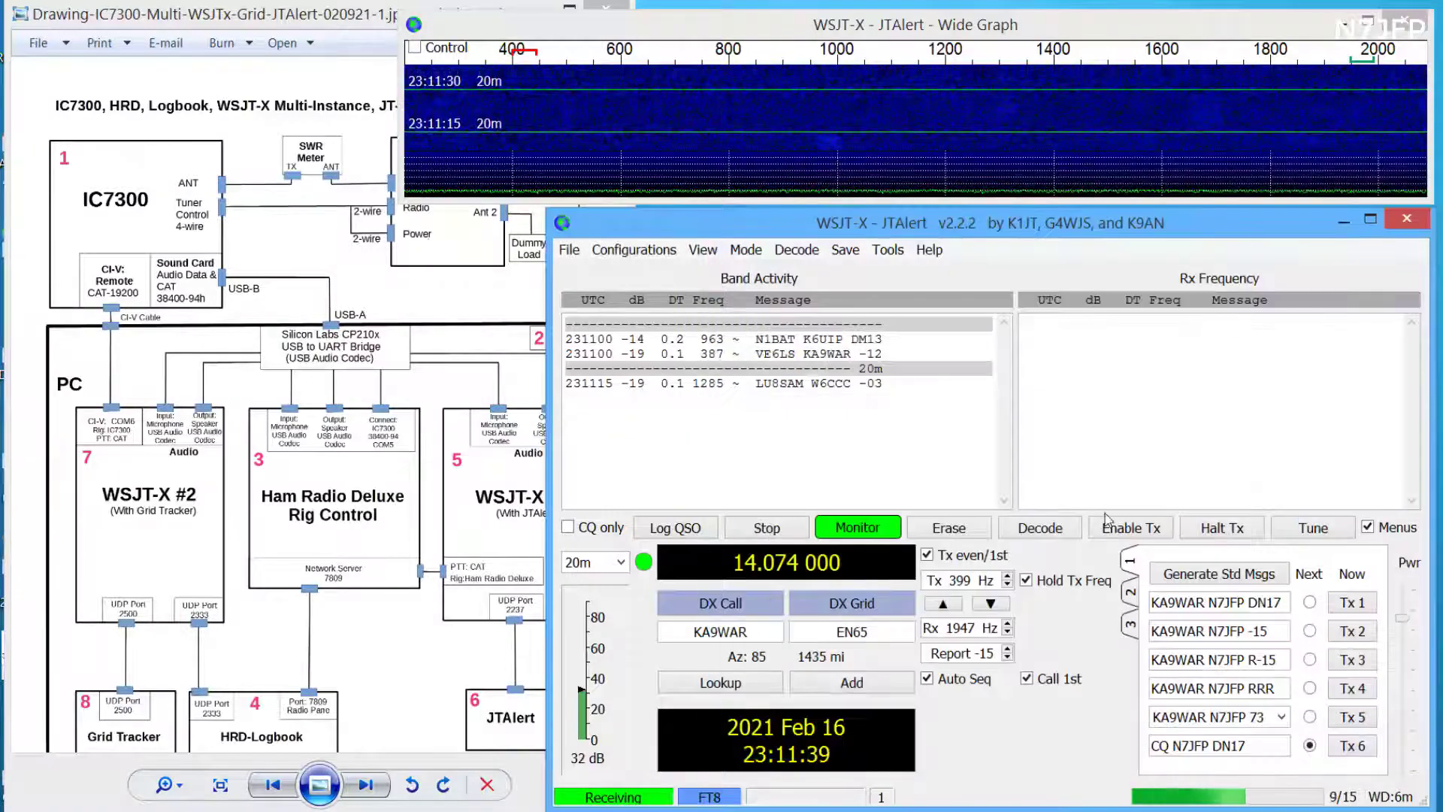
click(1343, 221)
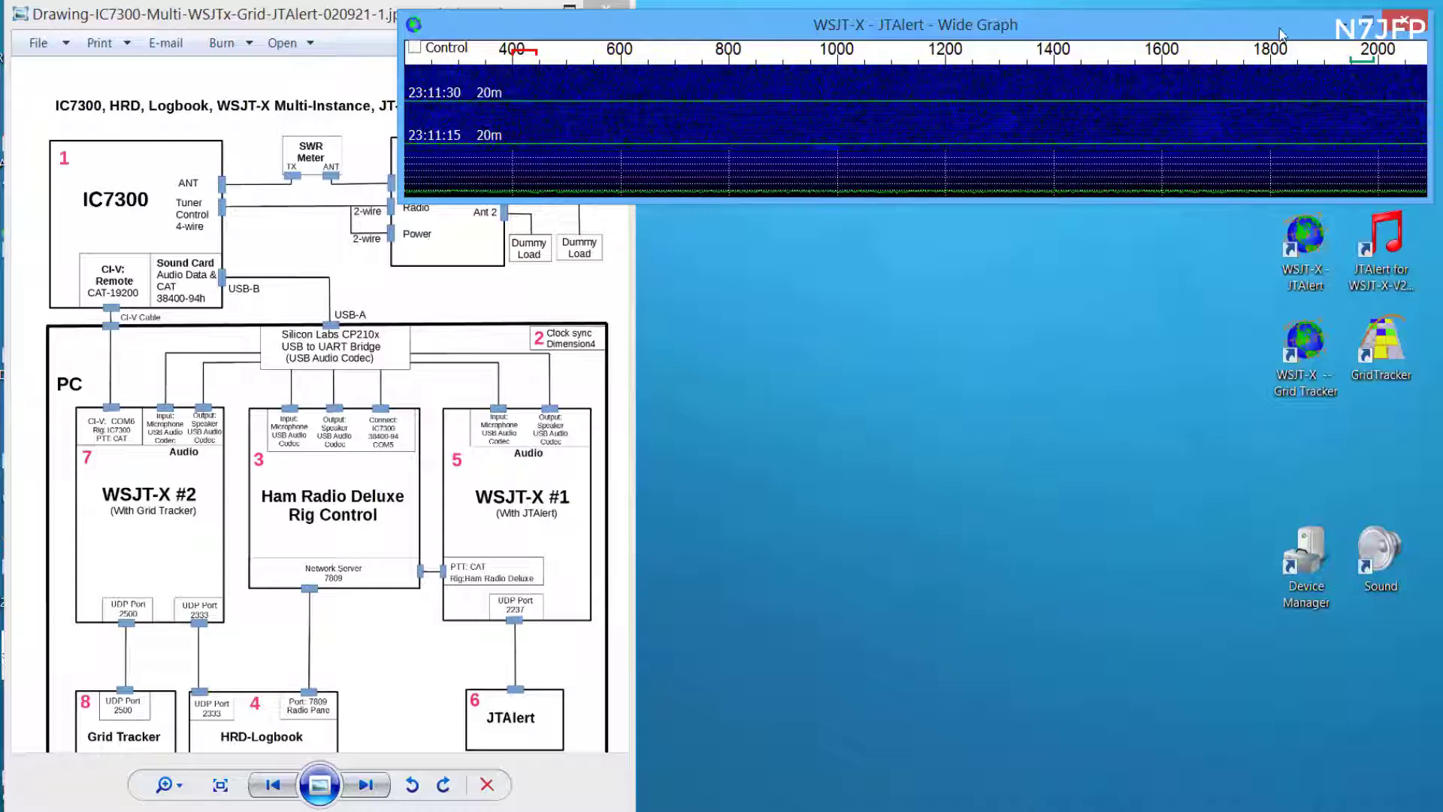
Close the Wide Graph, launch JTAlert and bring up its Manage Settings dialog.
click(1412, 25)
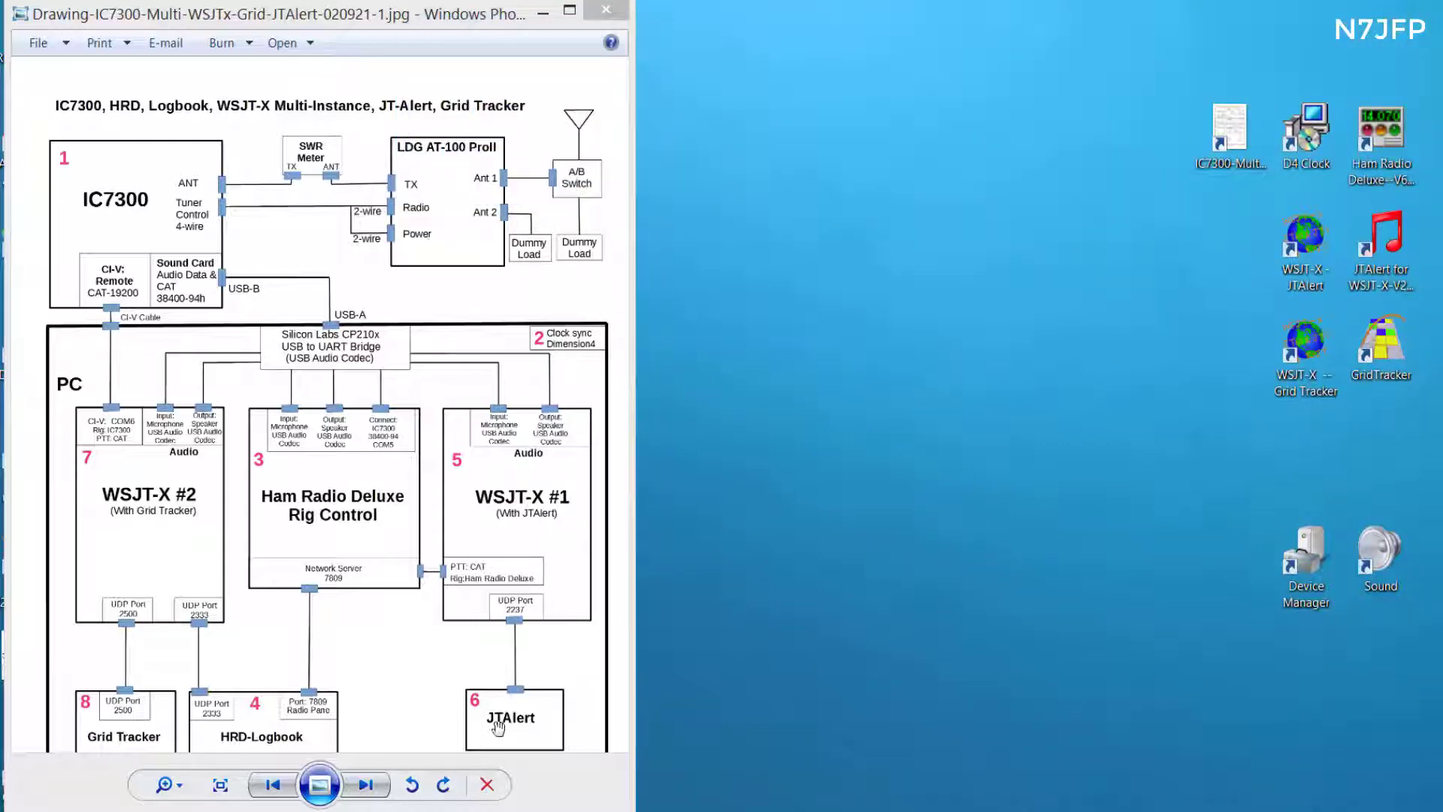
double_click(1384, 246)
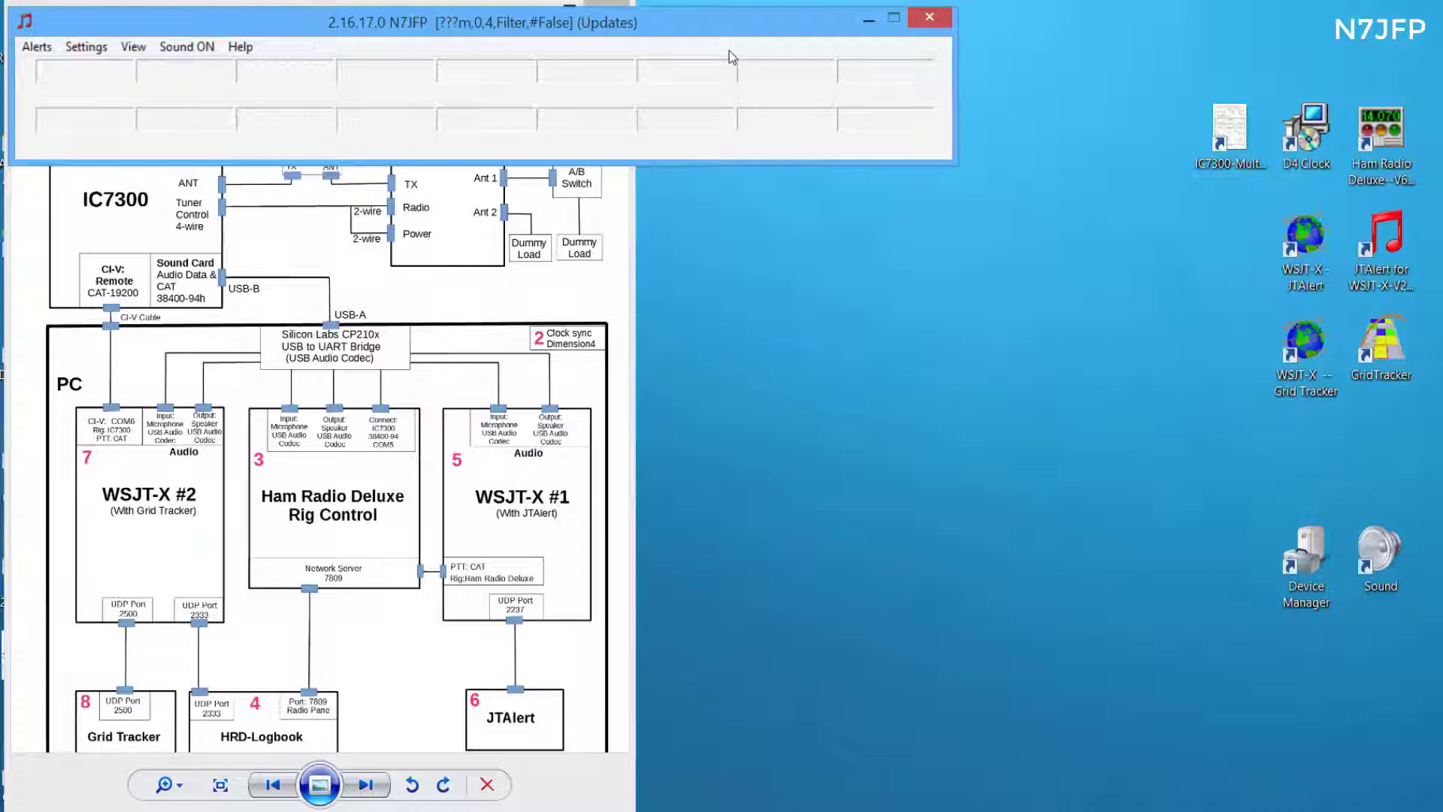
click(76, 50)
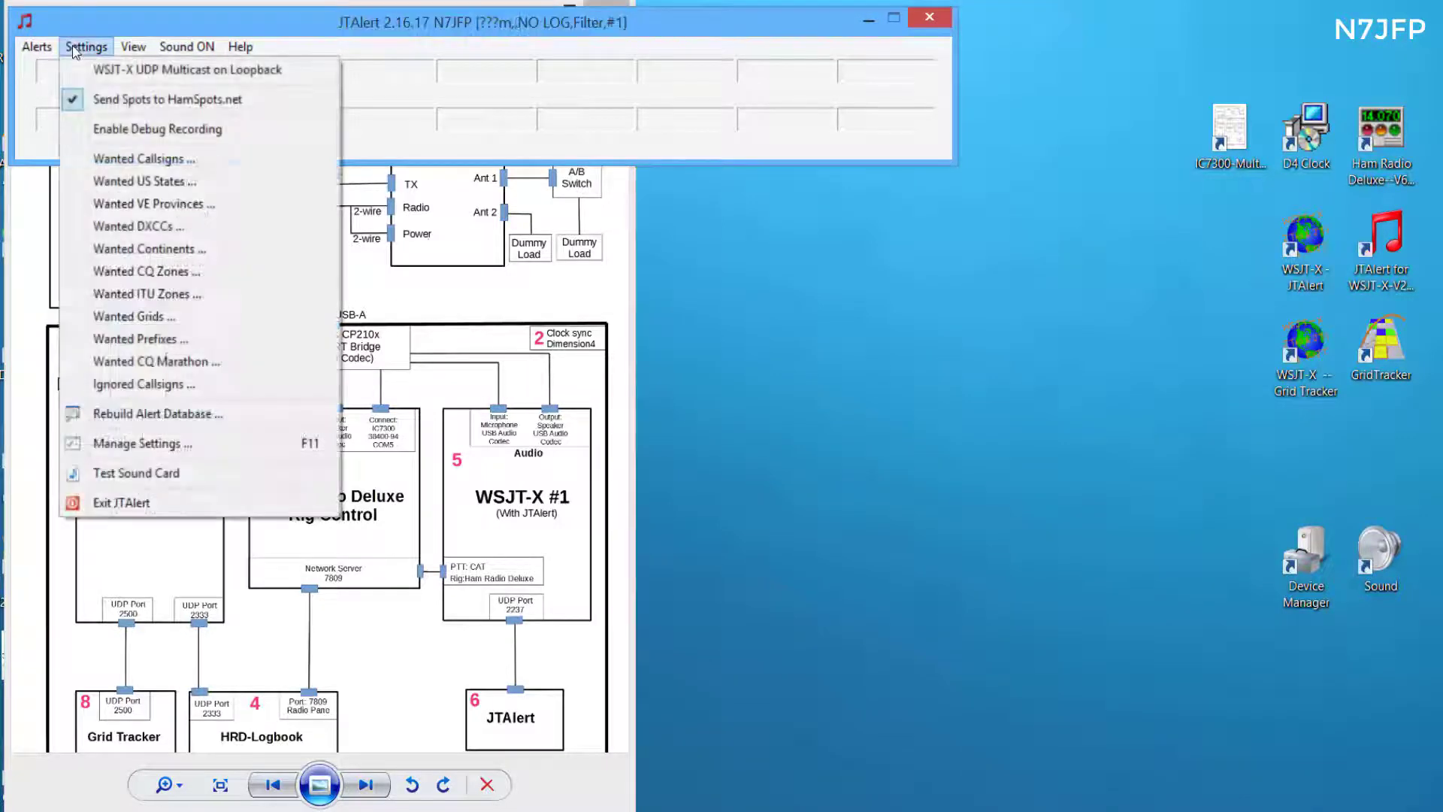
click(104, 446)
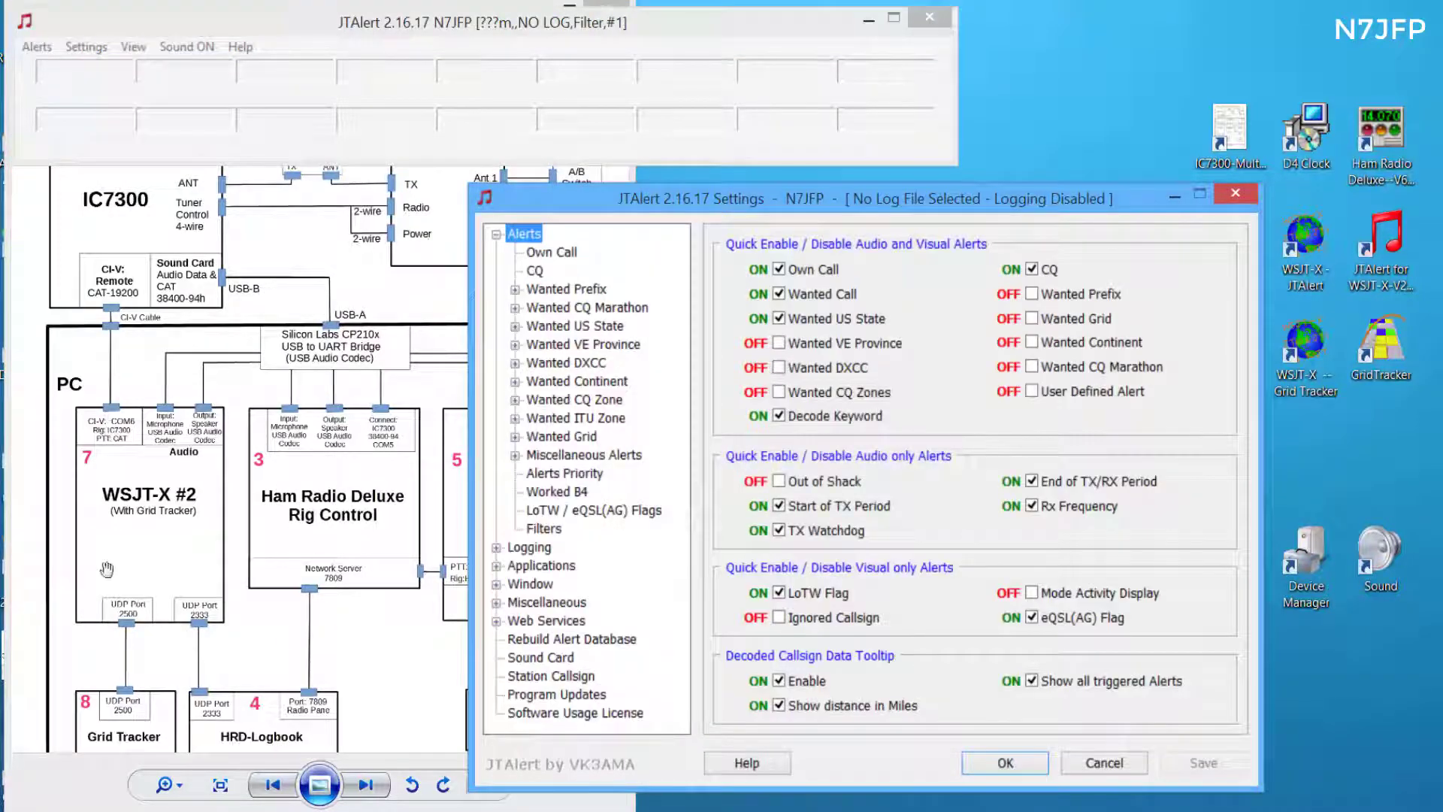
Review JTAlert's Logging HRD V5/V6 and Applications WSJT-X / JTDX settings and accept them.
click(530, 549)
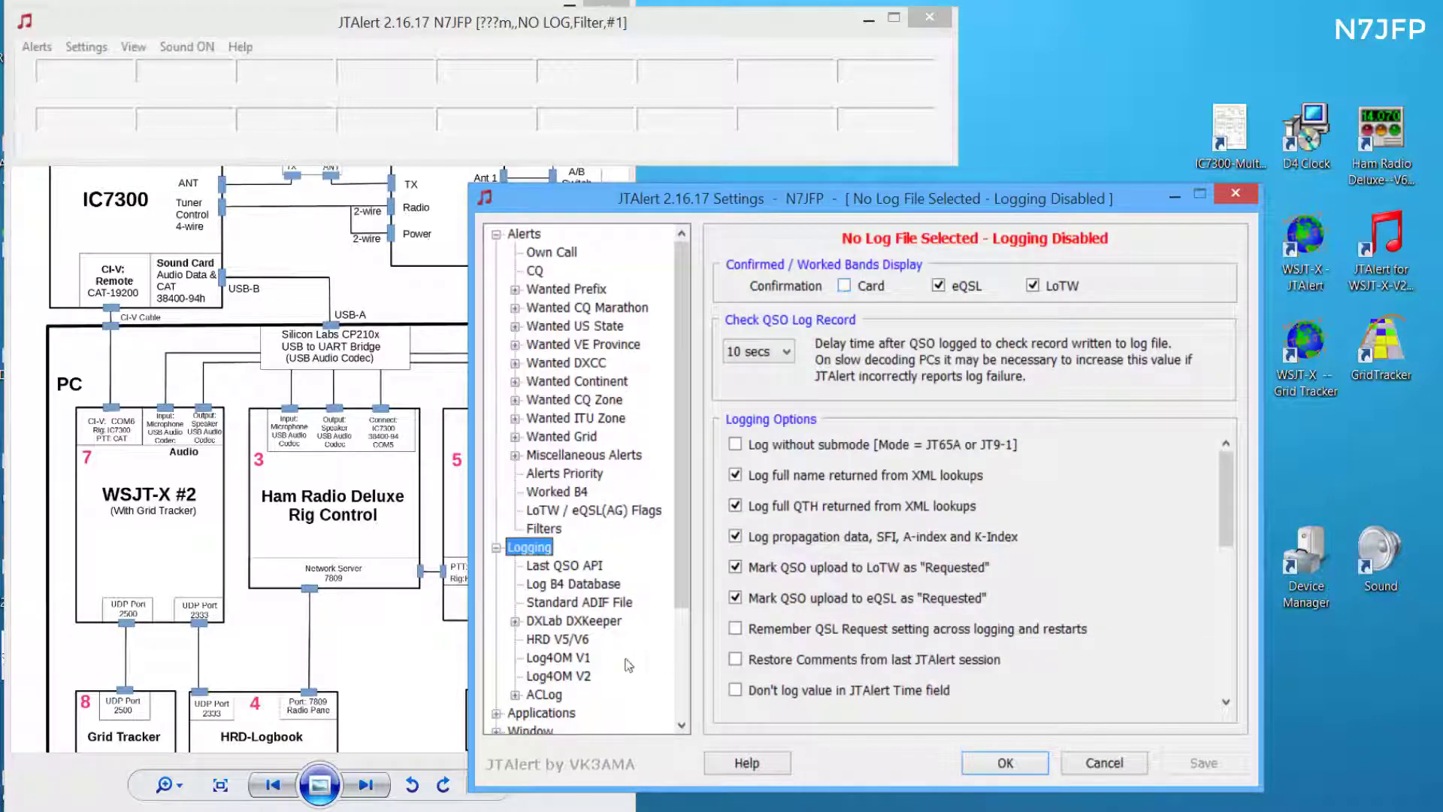
click(553, 639)
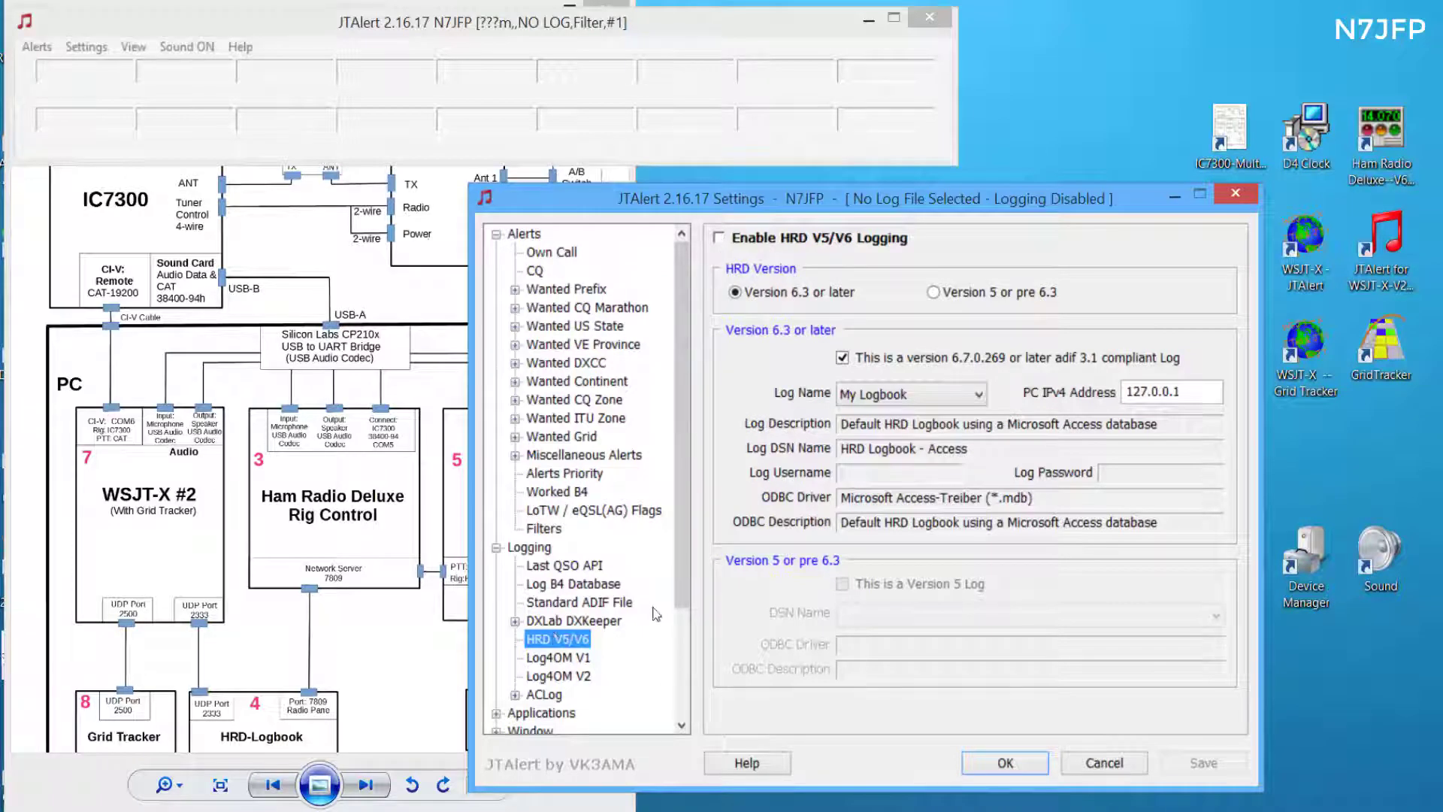
scroll(632, 609, down, 2)
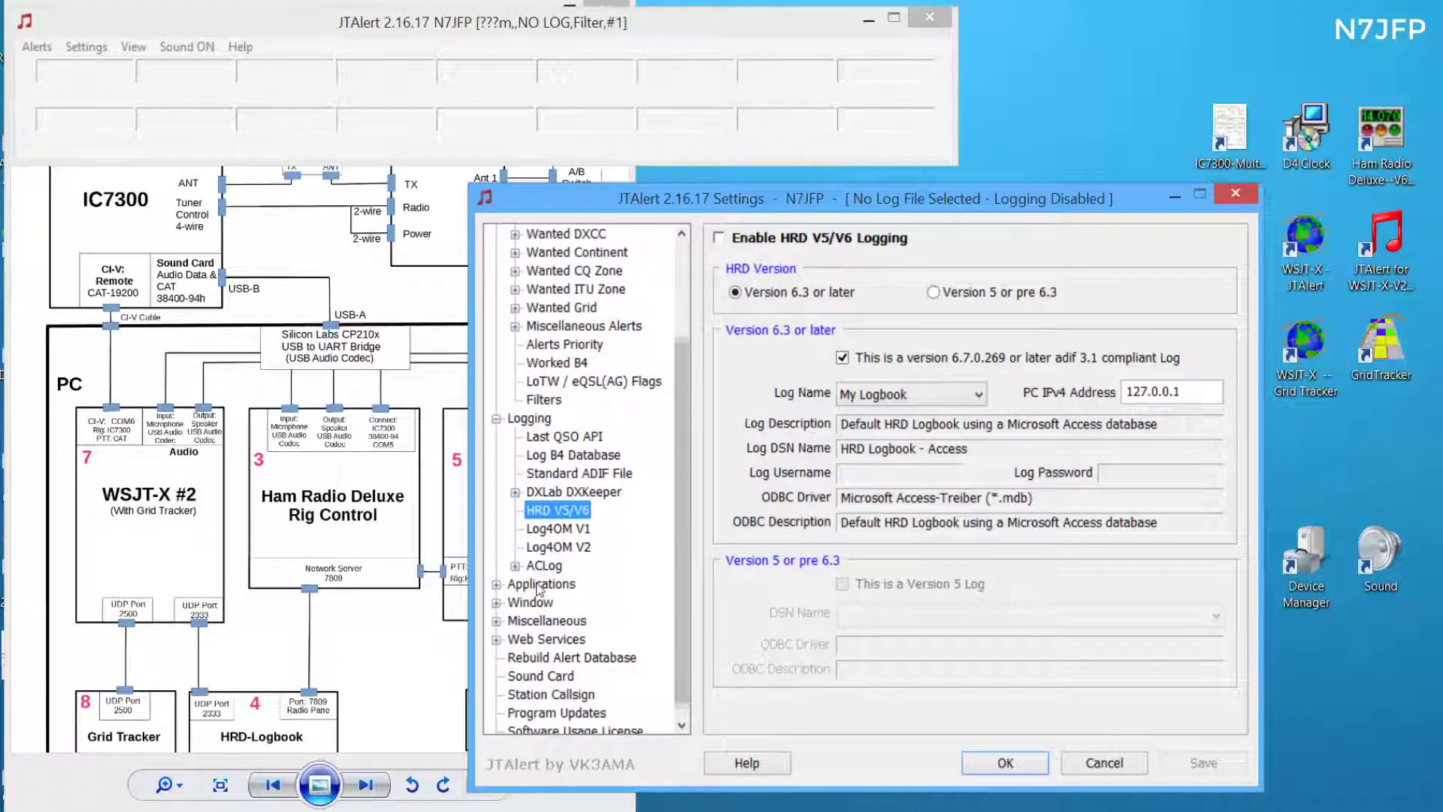
click(541, 585)
click(561, 620)
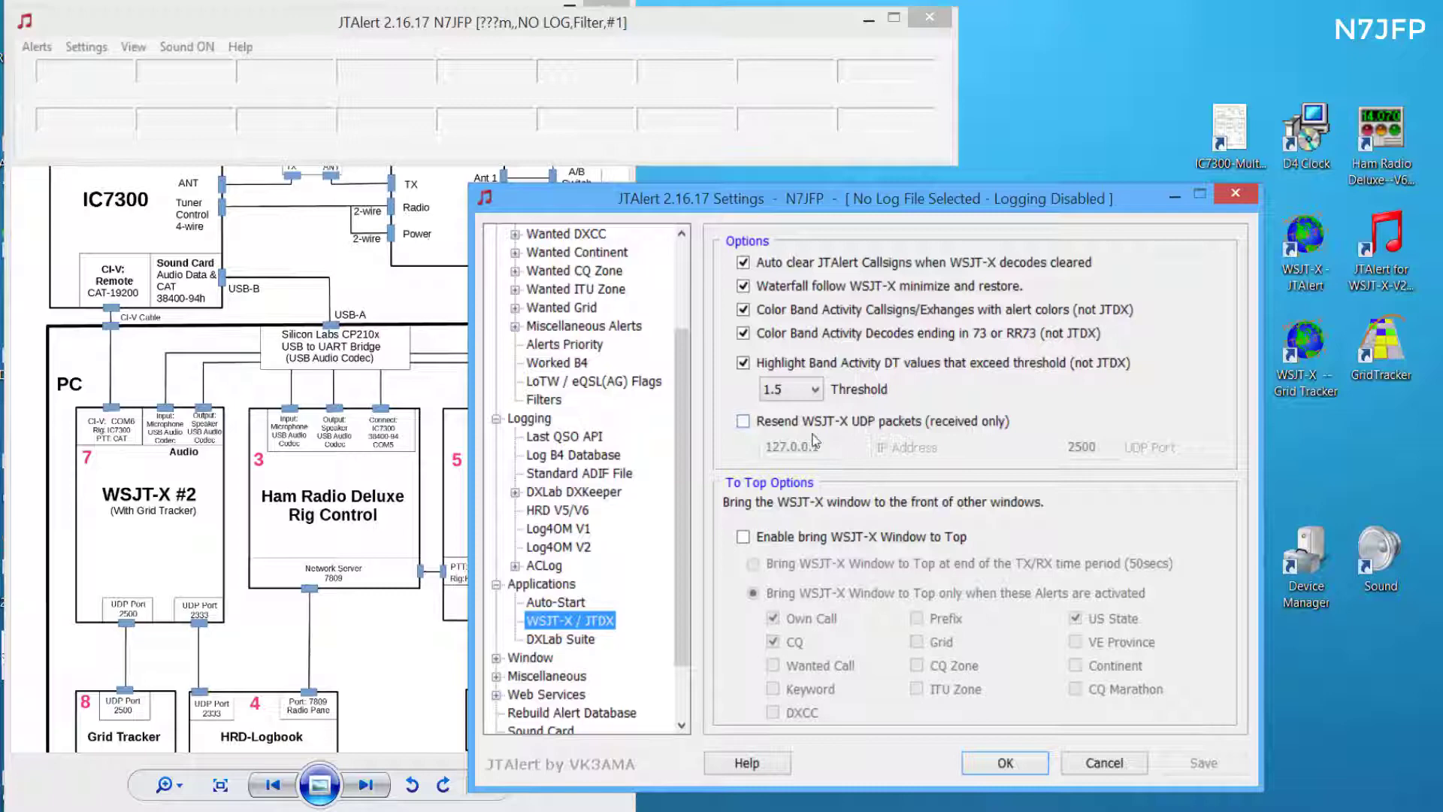
click(997, 763)
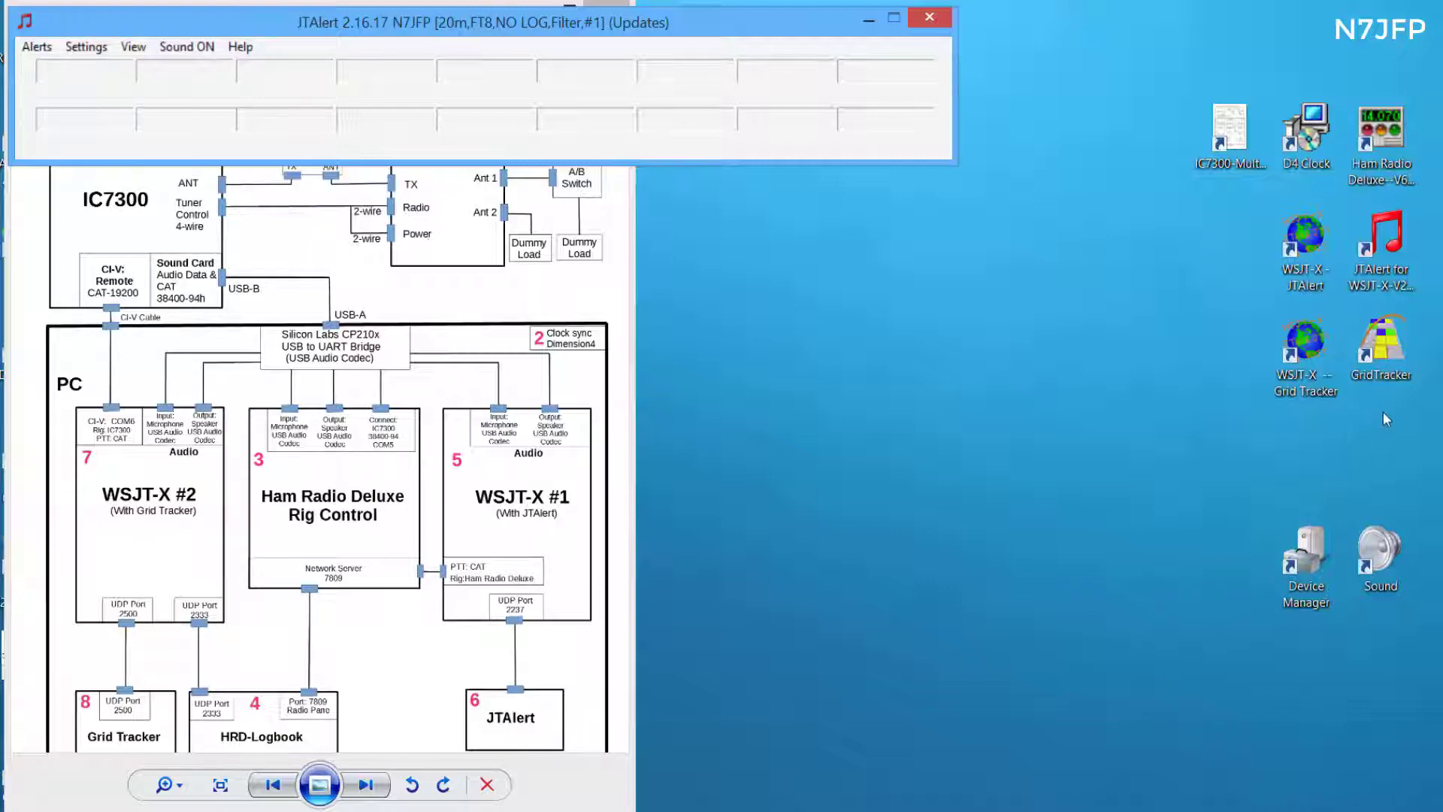
Check the WSJT-X -- Grid Tracker shortcut's target, then launch the Grid instance on 20m 14.074 MHz FT8.
right_click(1305, 345)
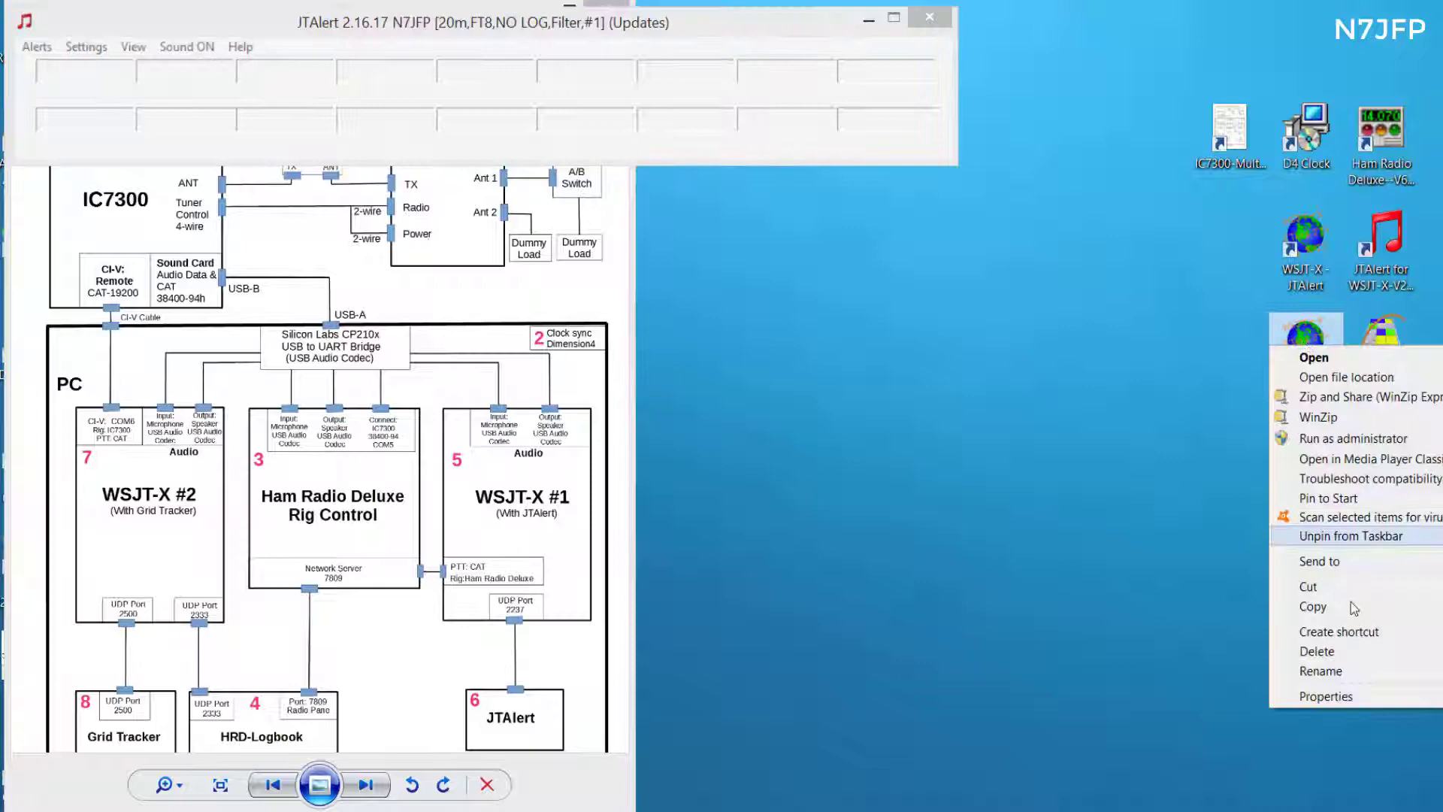
click(1326, 696)
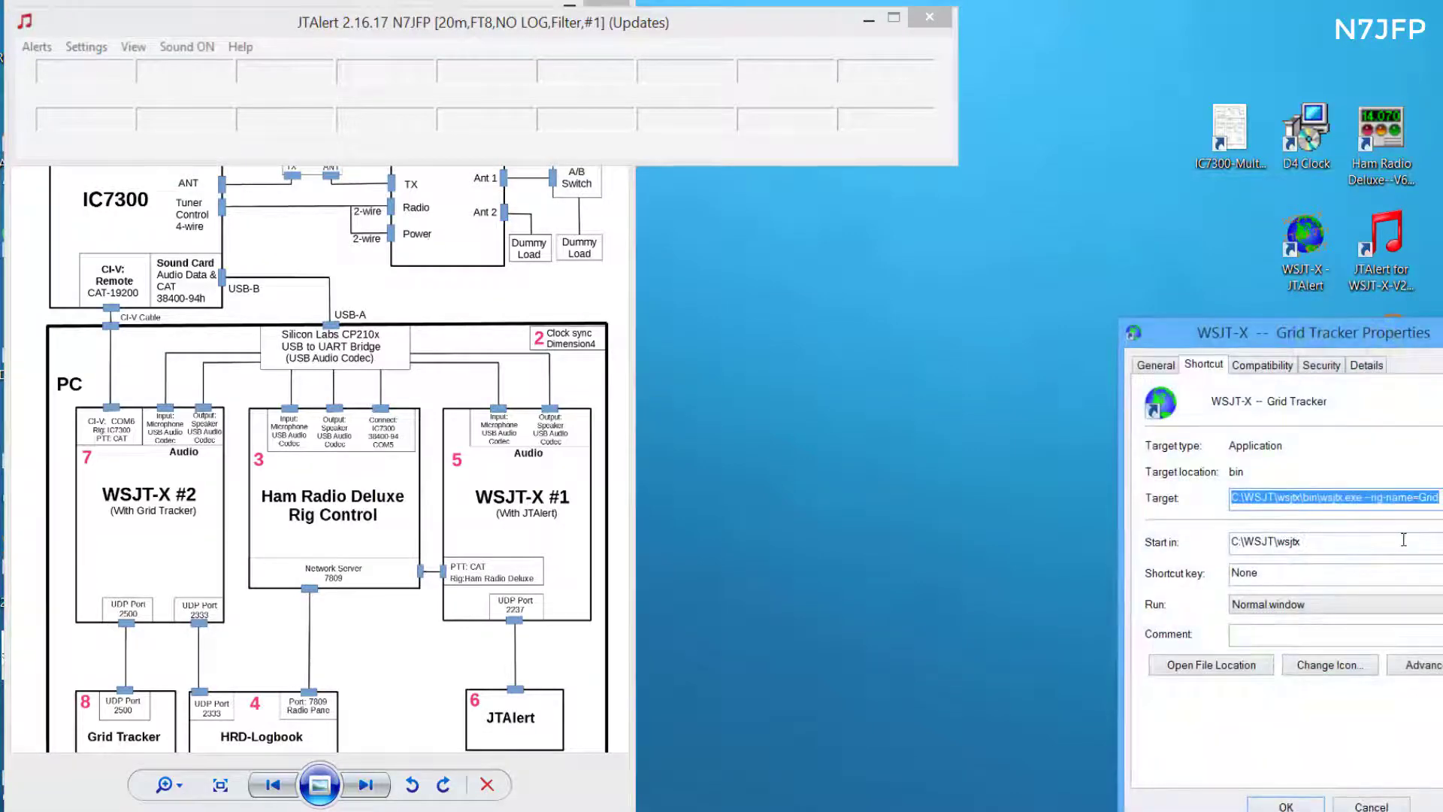
key(Home)
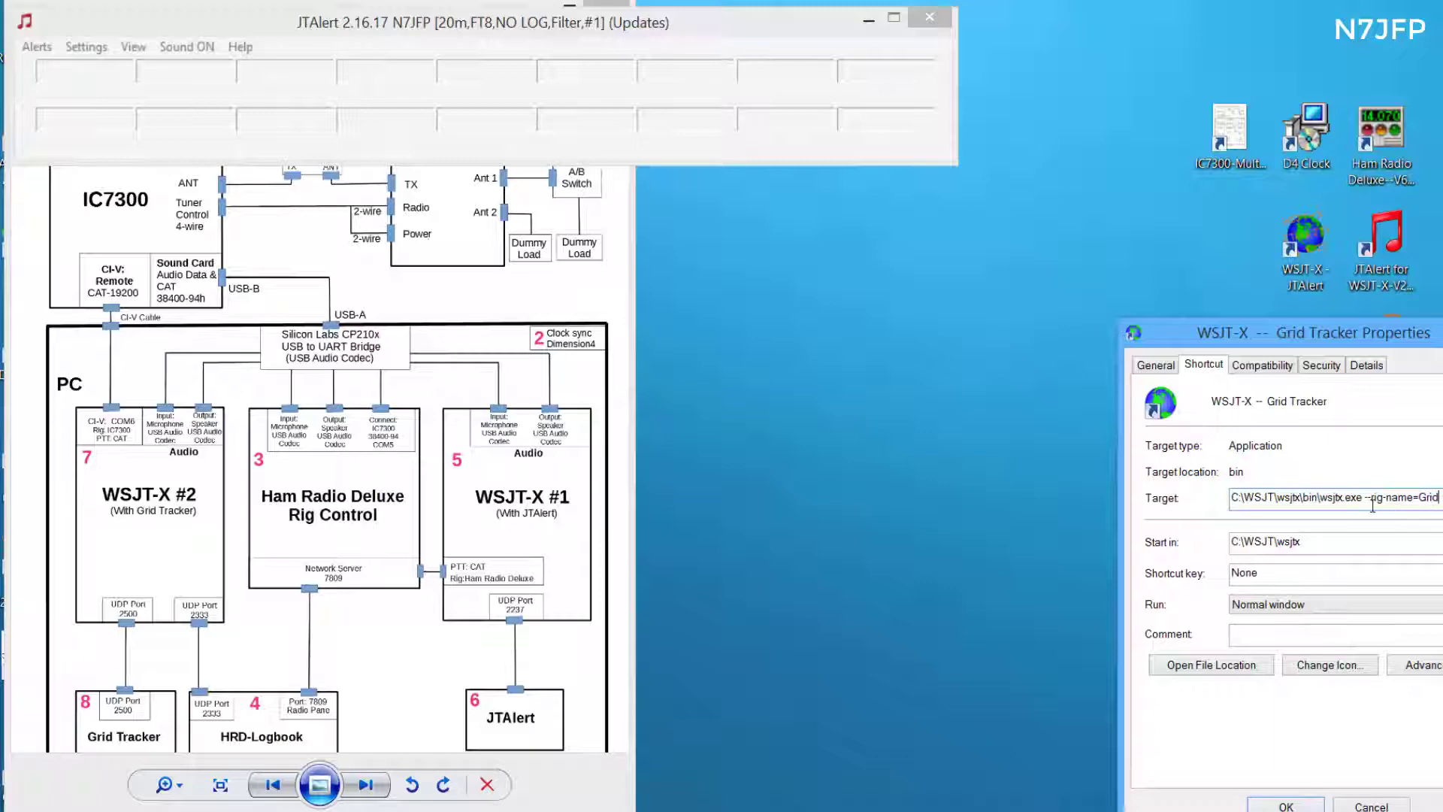
click(1287, 806)
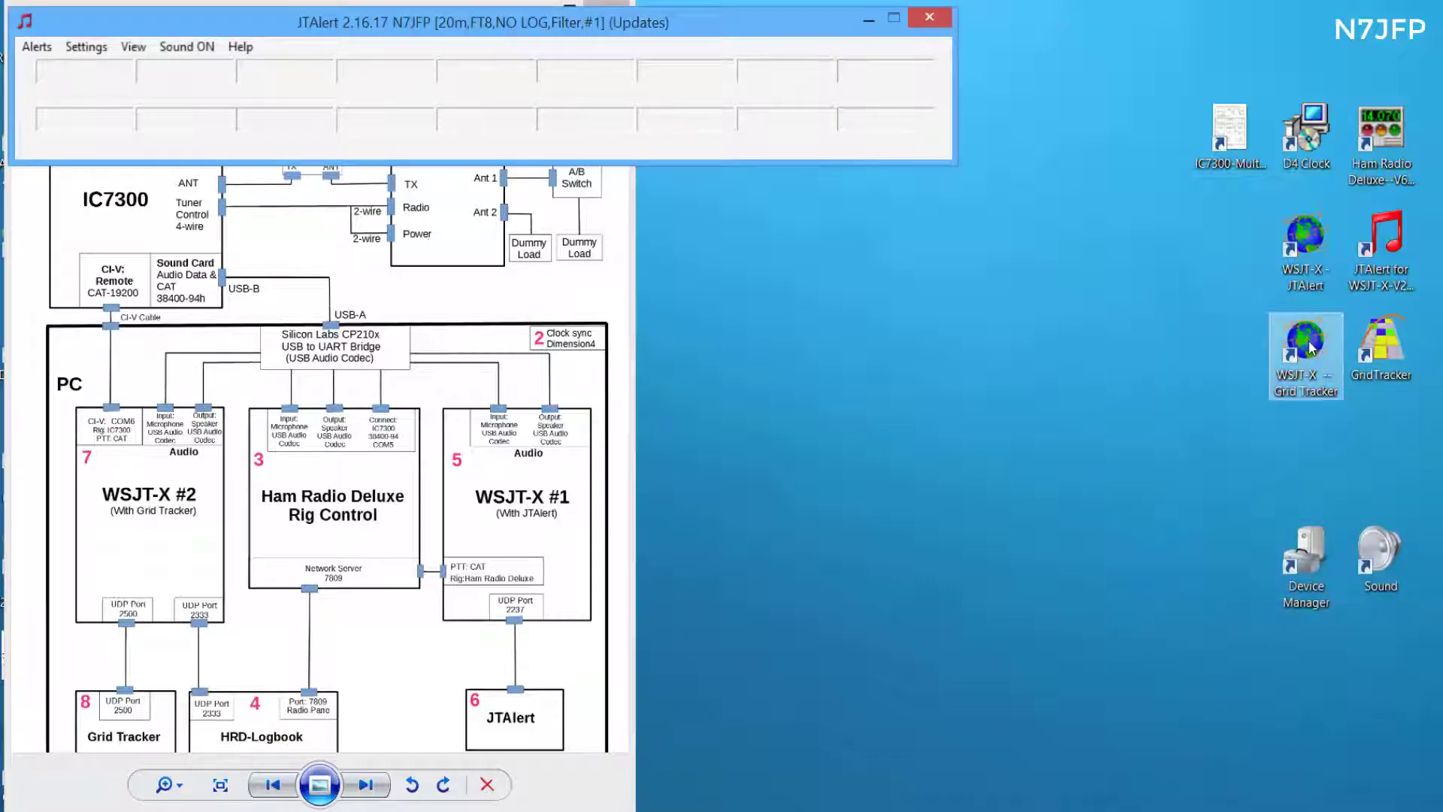
click(1310, 351)
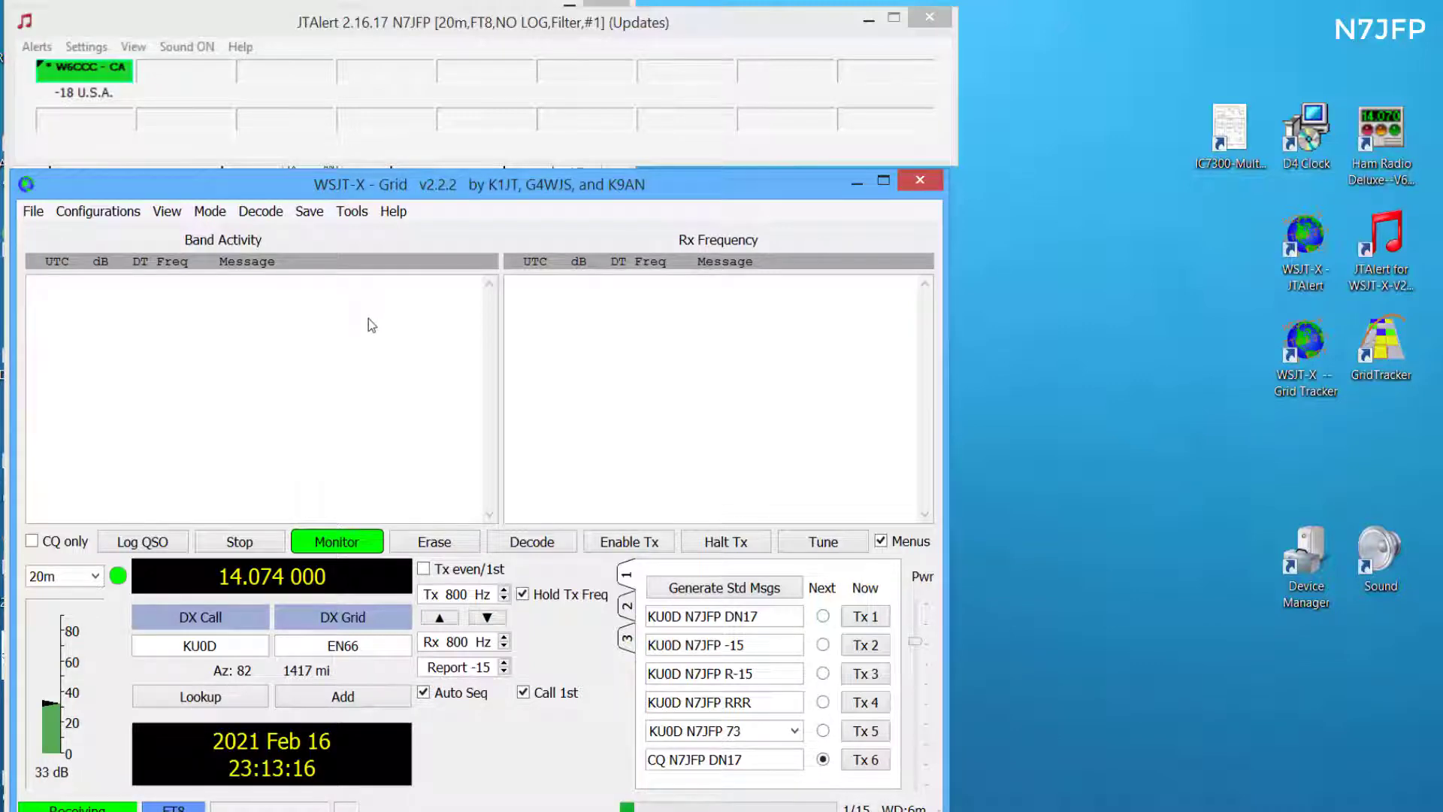
Move WSJT-X – Grid aside and pan the diagram to the WSJT-X #2 to Grid Tracker UDP 2500 link.
drag(309, 187, 841, 187)
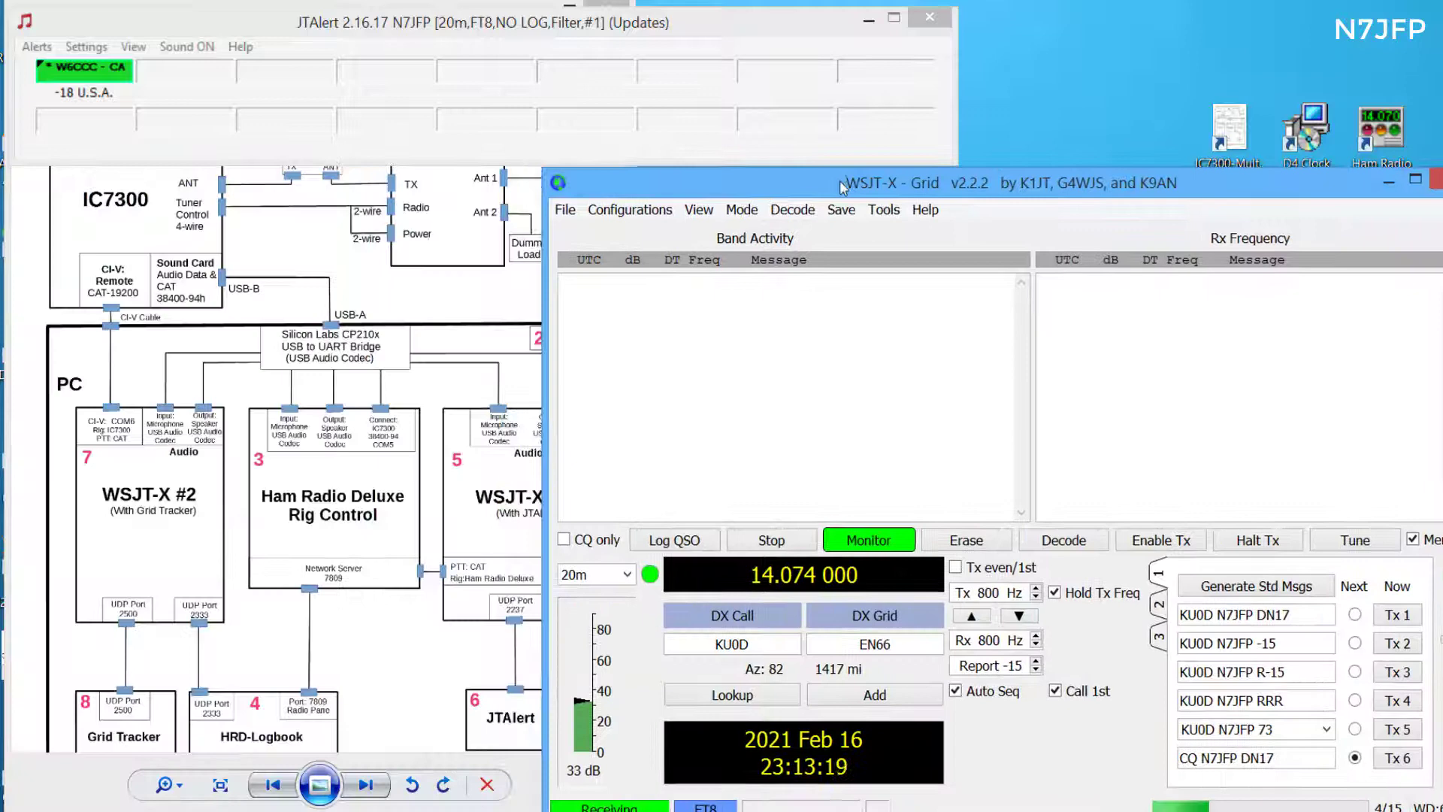
click(155, 565)
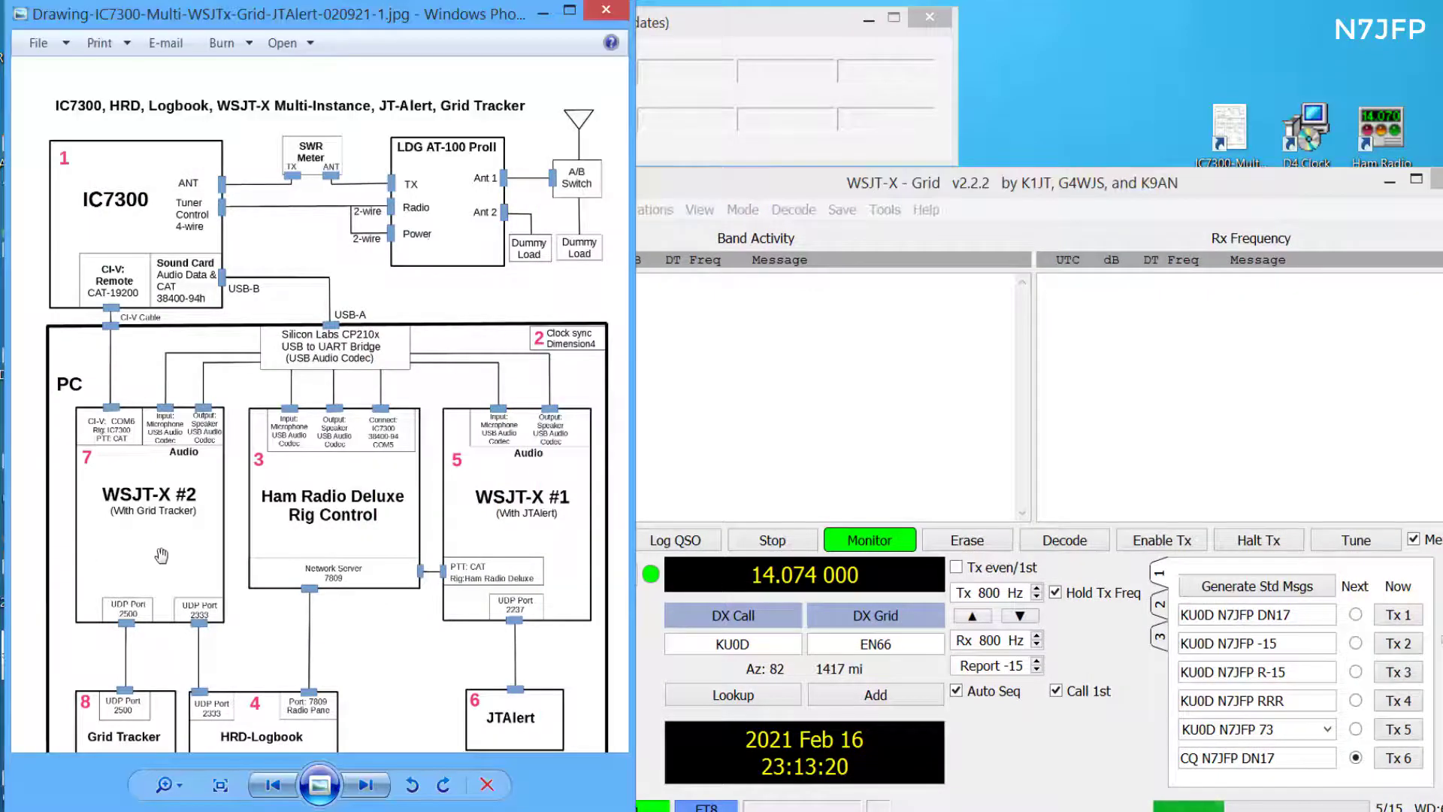
scroll(161, 555, up, 1)
scroll(203, 530, up, 1)
scroll(260, 508, up, 1)
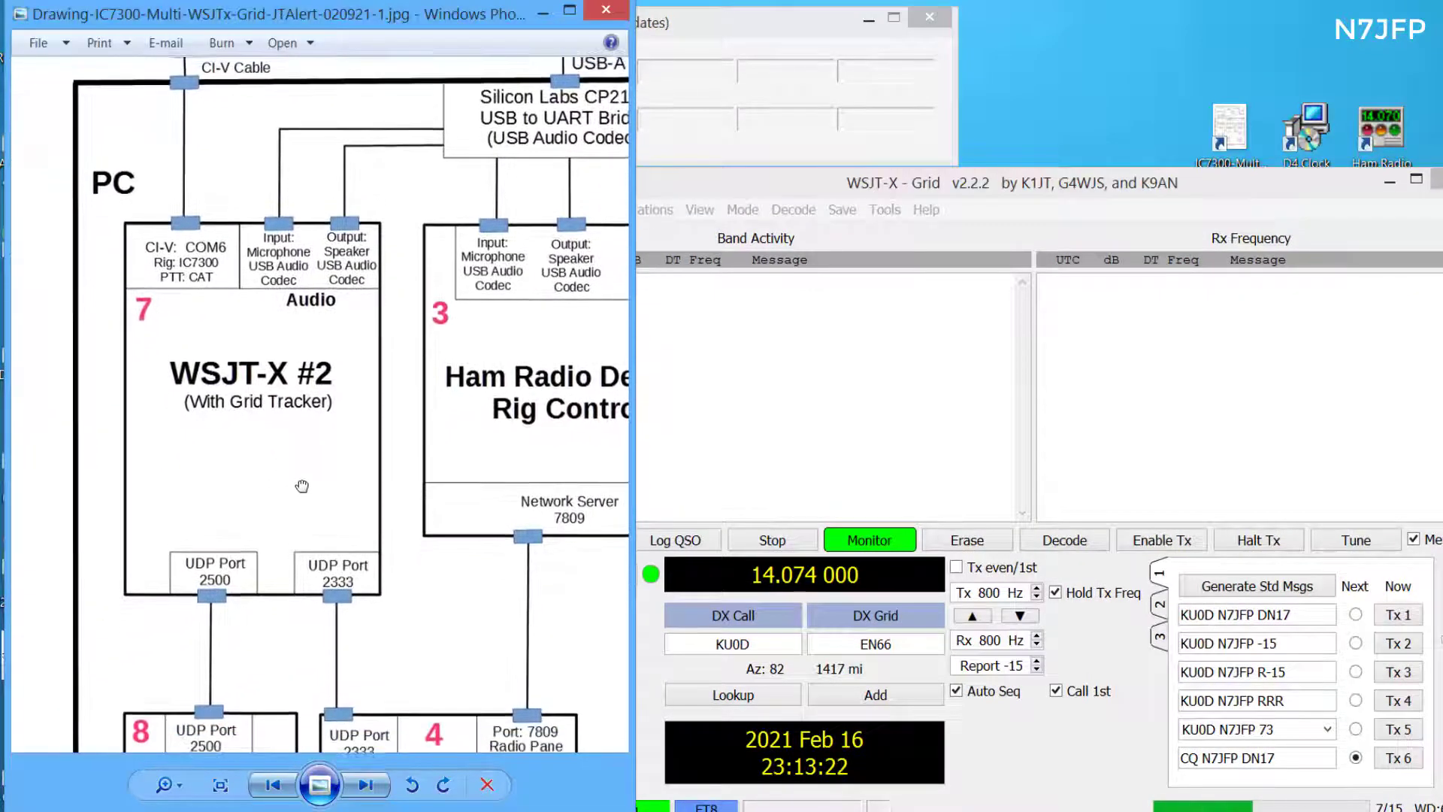
drag(303, 486, 302, 510)
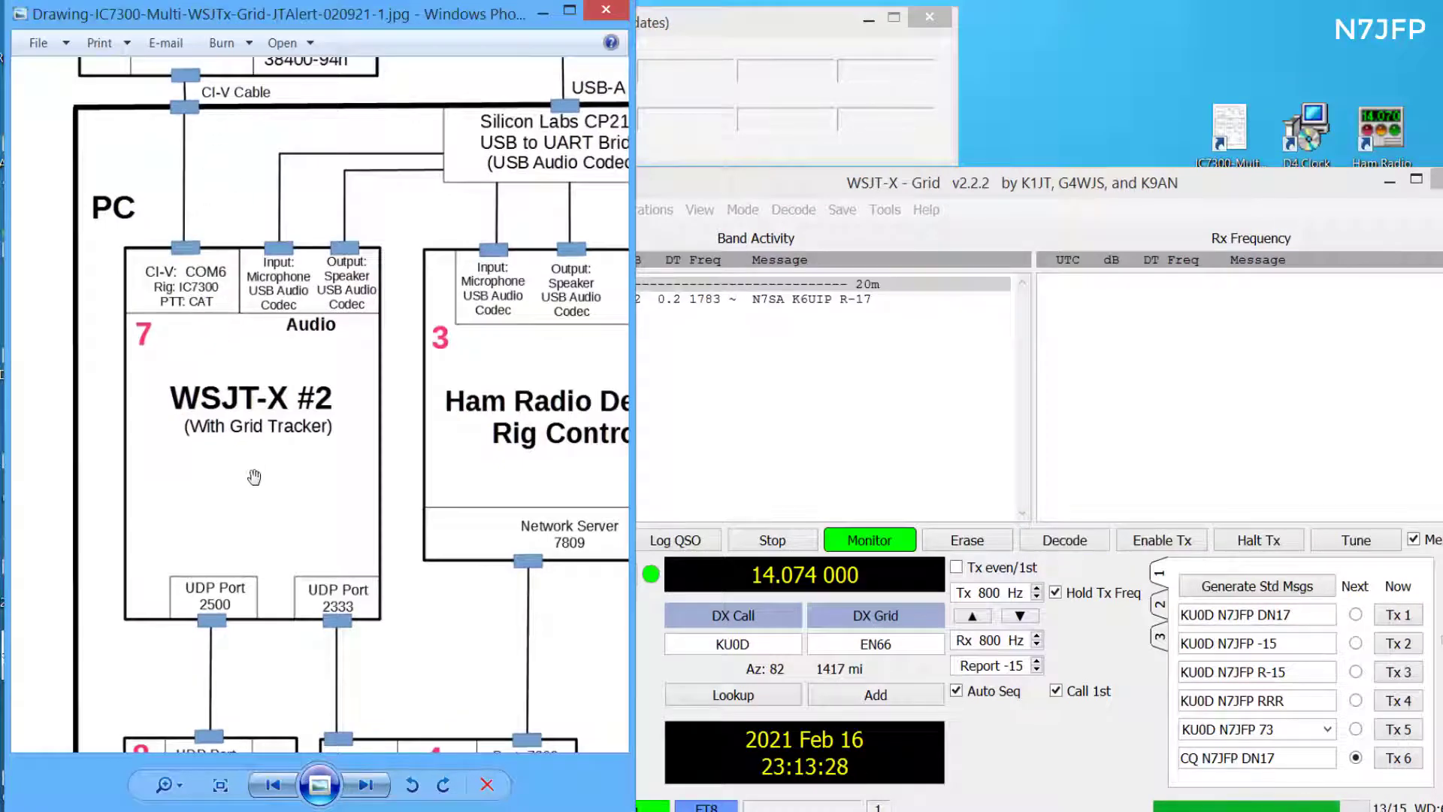
scroll(271, 485, down, 2)
scroll(276, 488, down, 2)
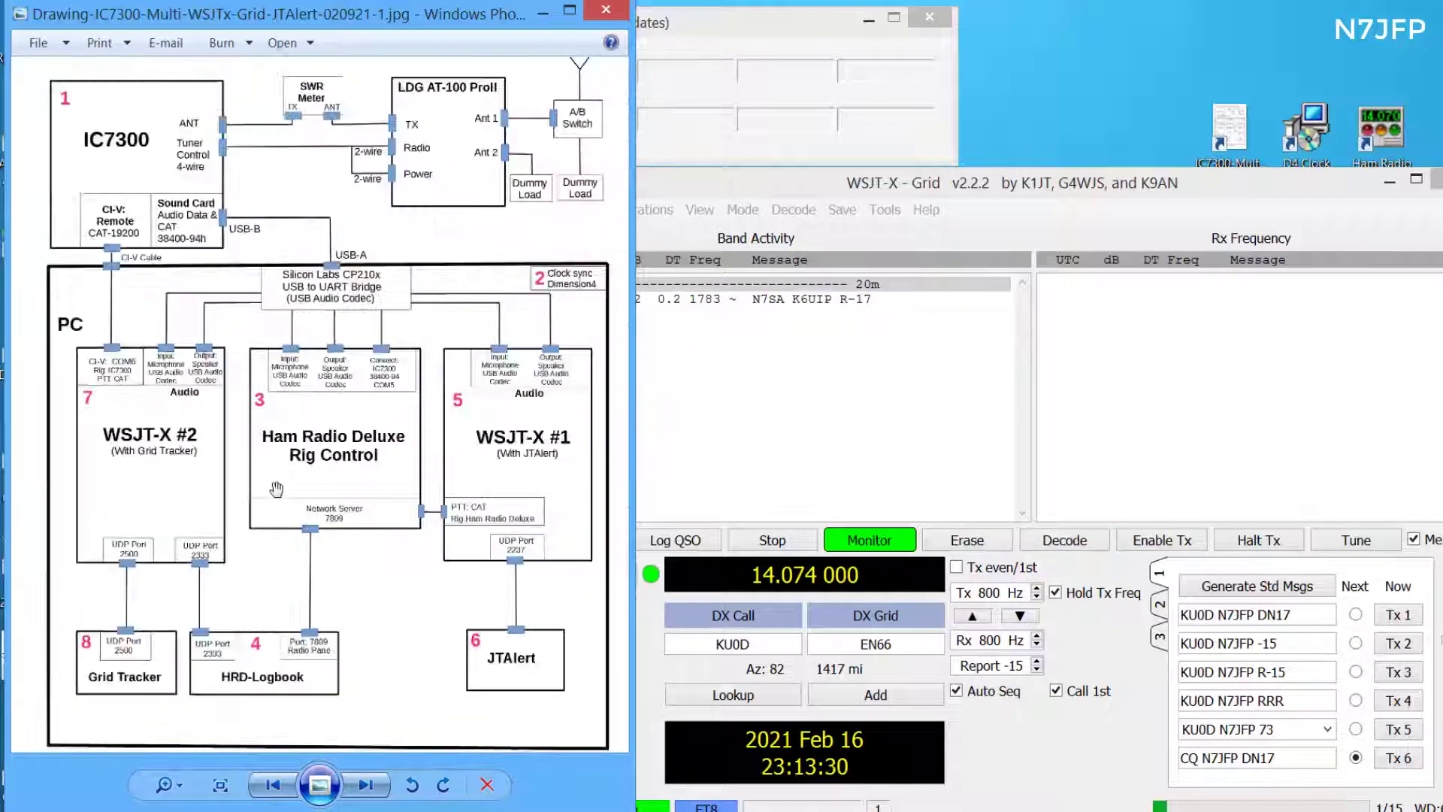
scroll(71, 620, up, 2)
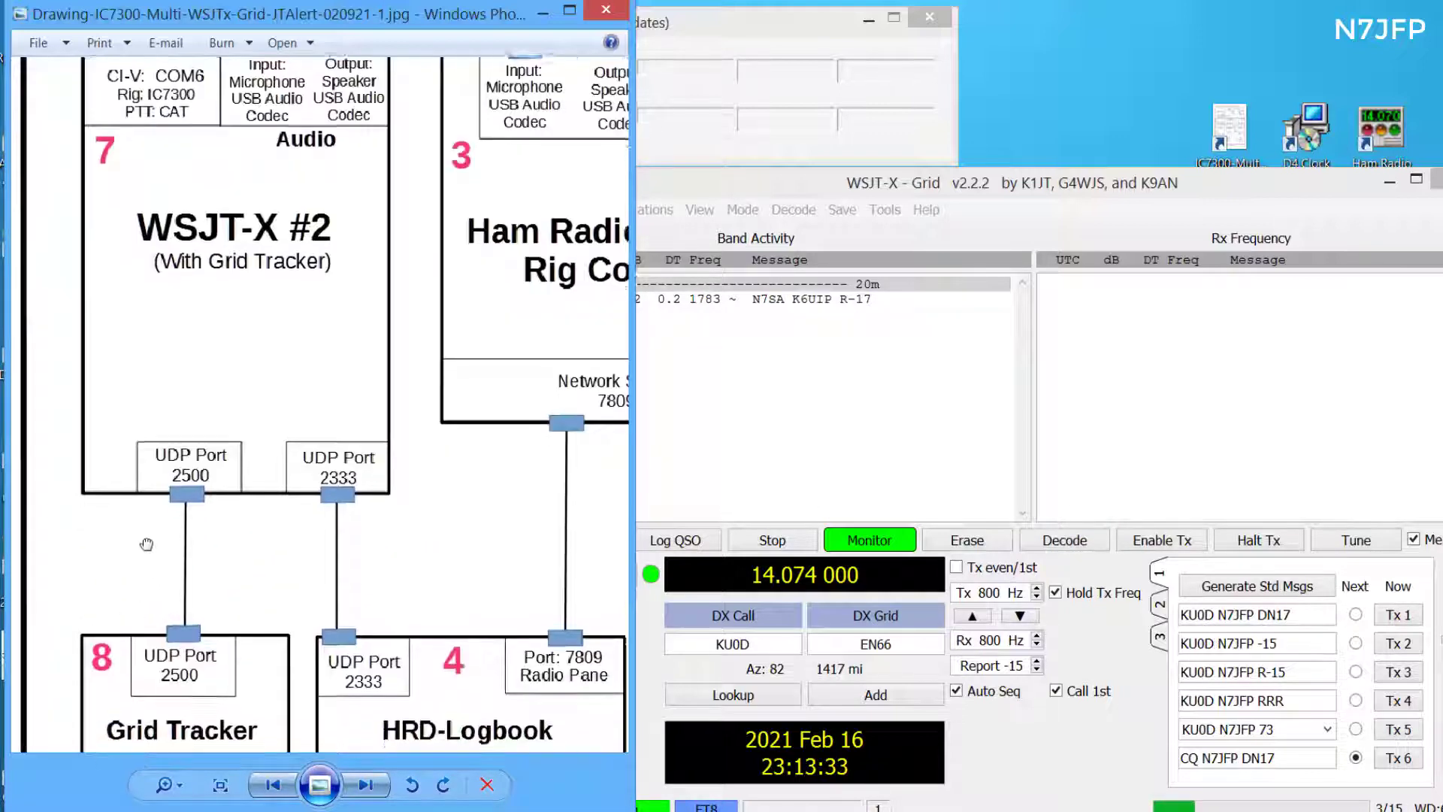
drag(147, 545, 154, 420)
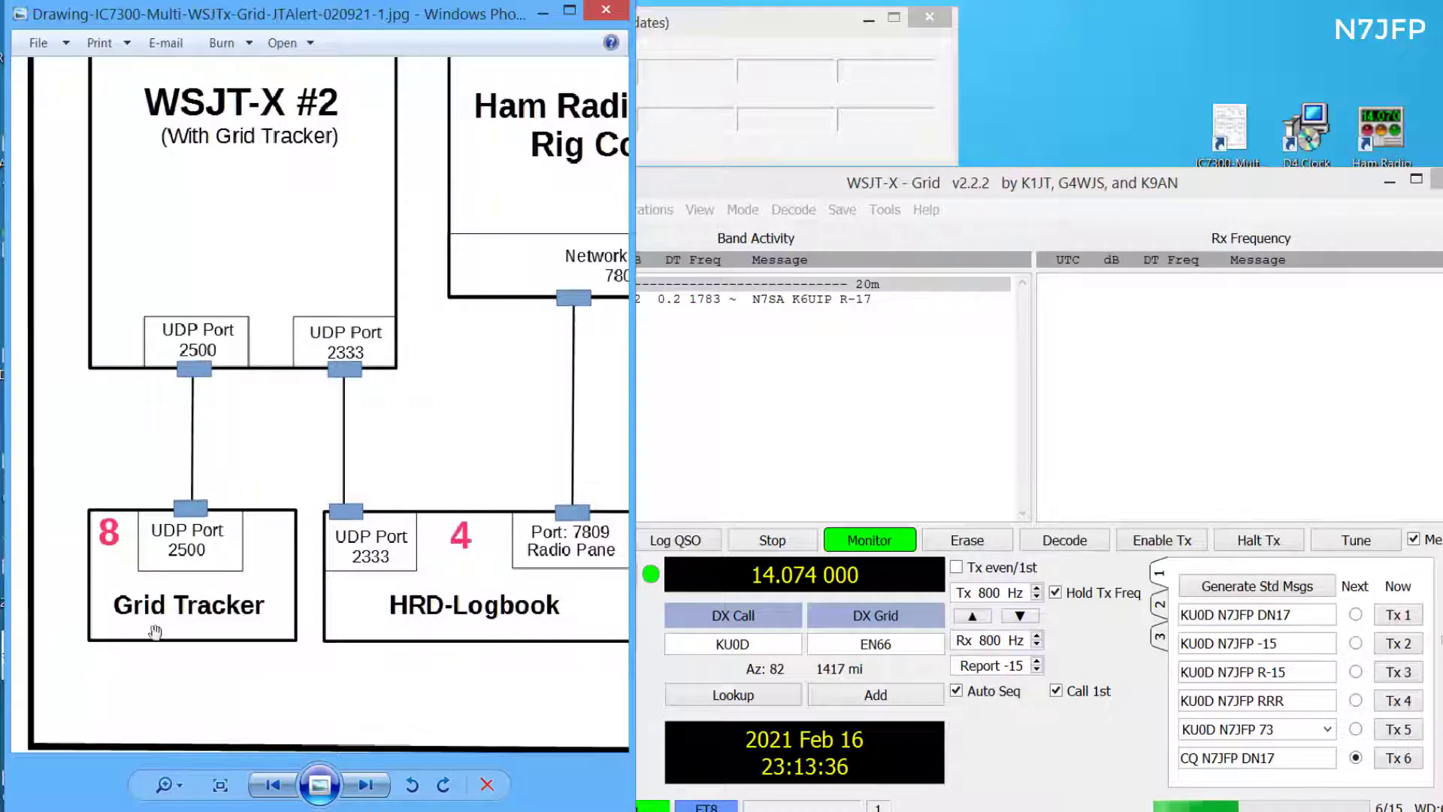
click(654, 467)
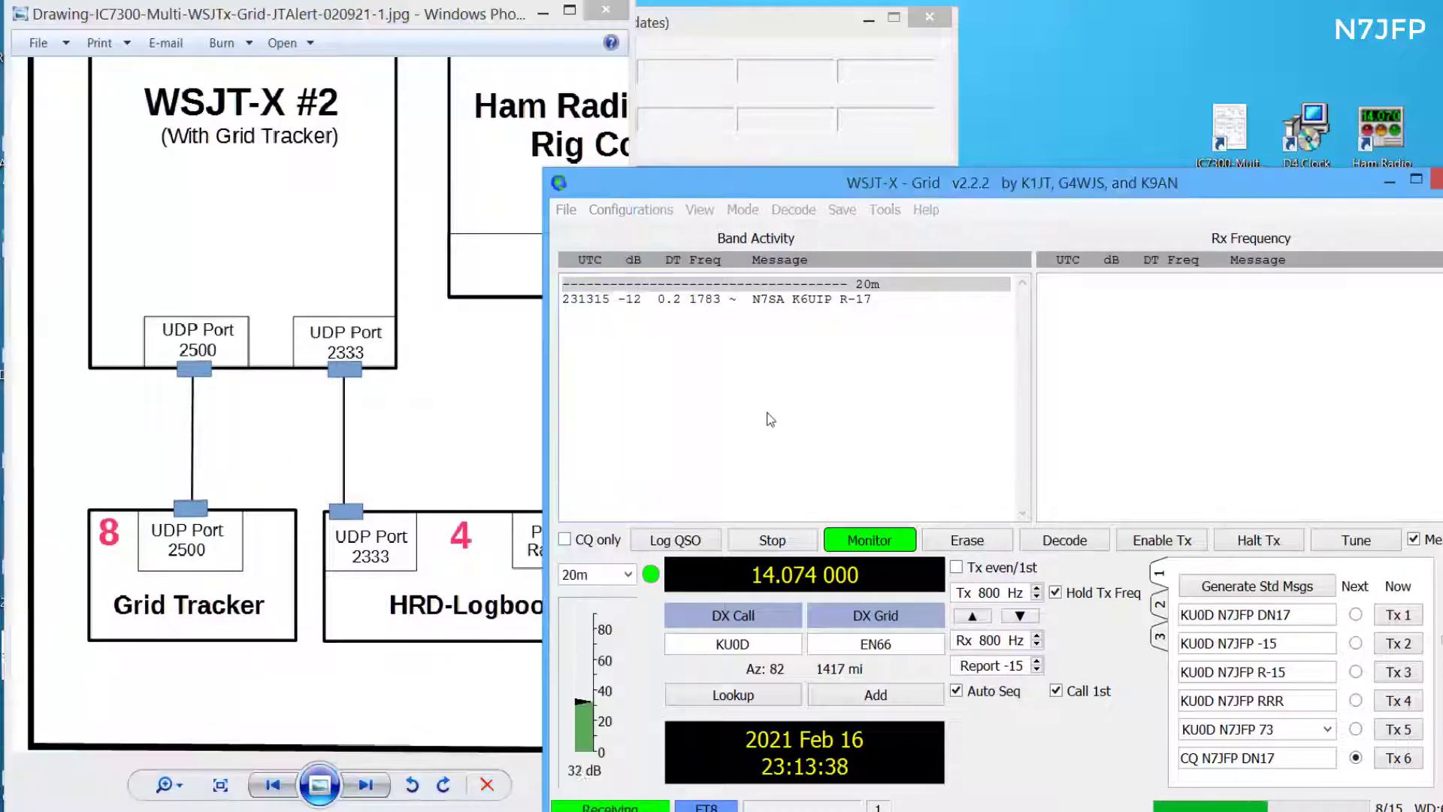
click(566, 209)
click(598, 453)
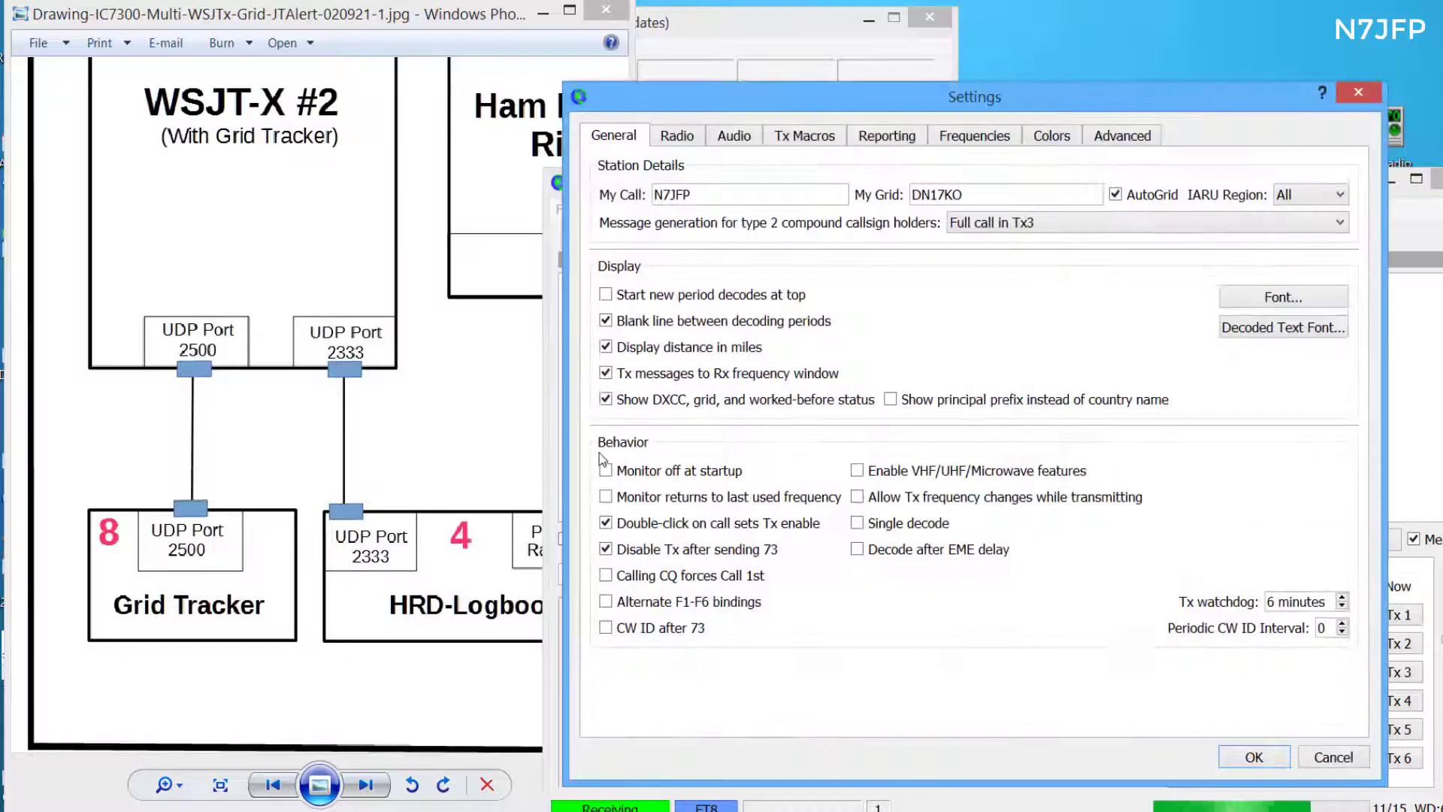
click(678, 135)
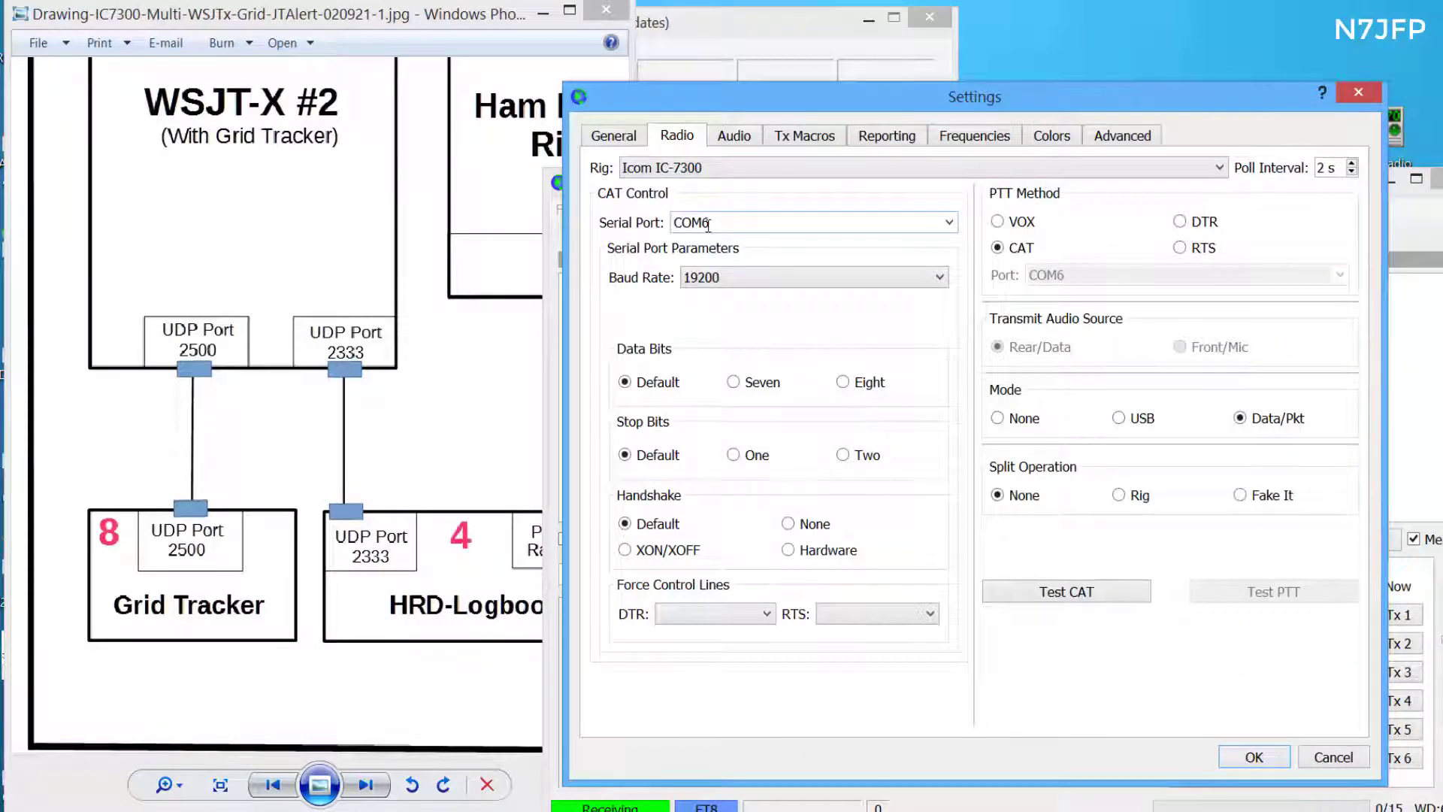
click(875, 139)
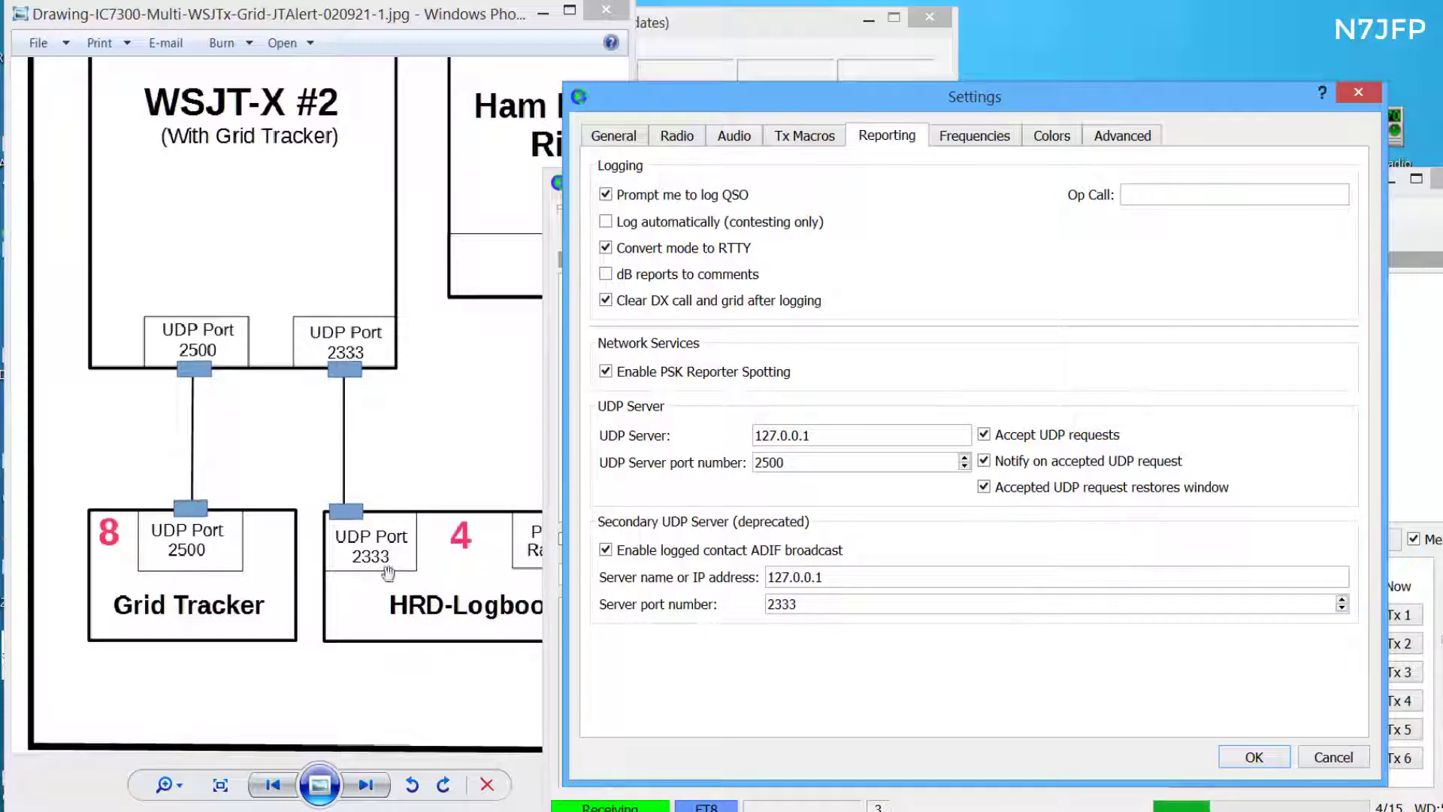
click(735, 139)
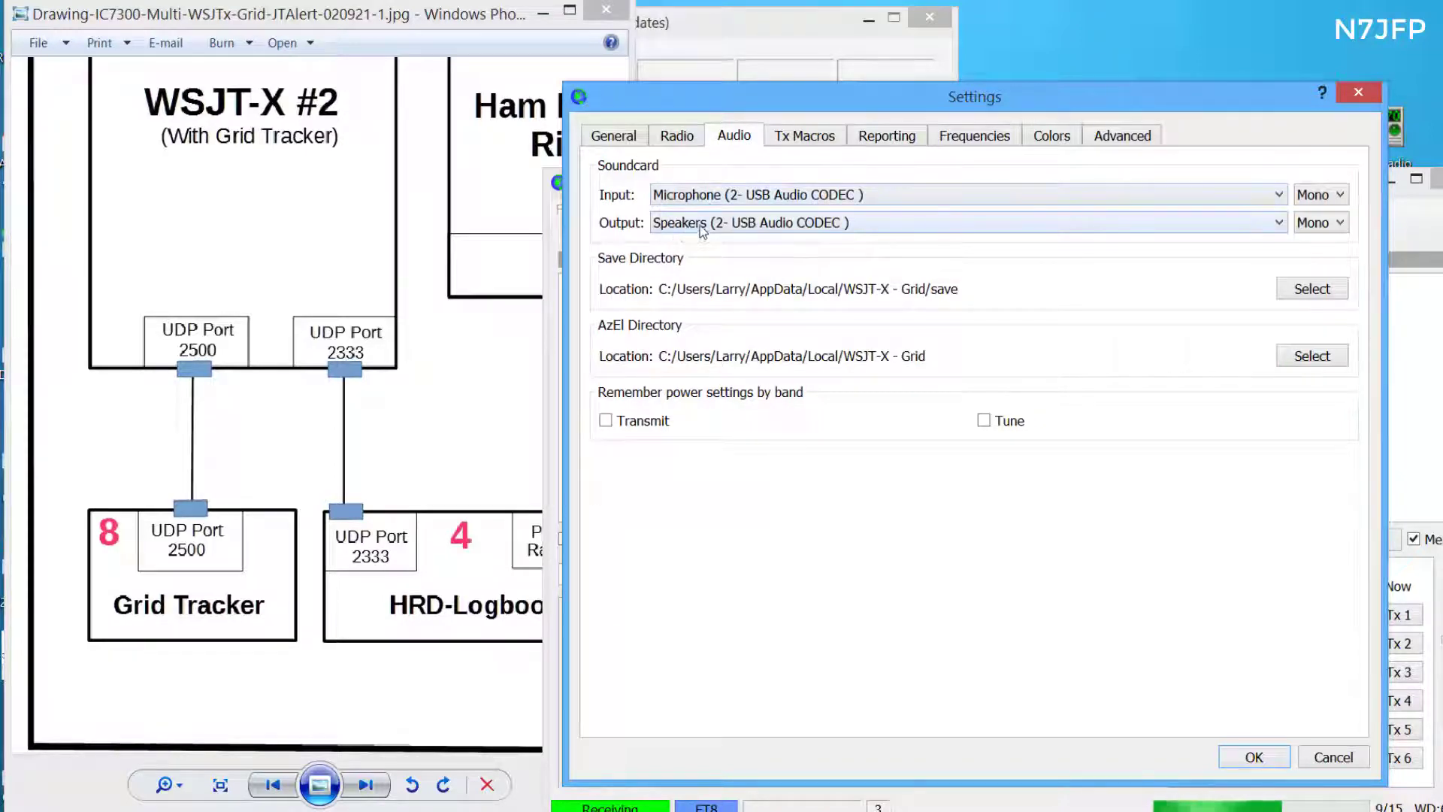
click(1254, 757)
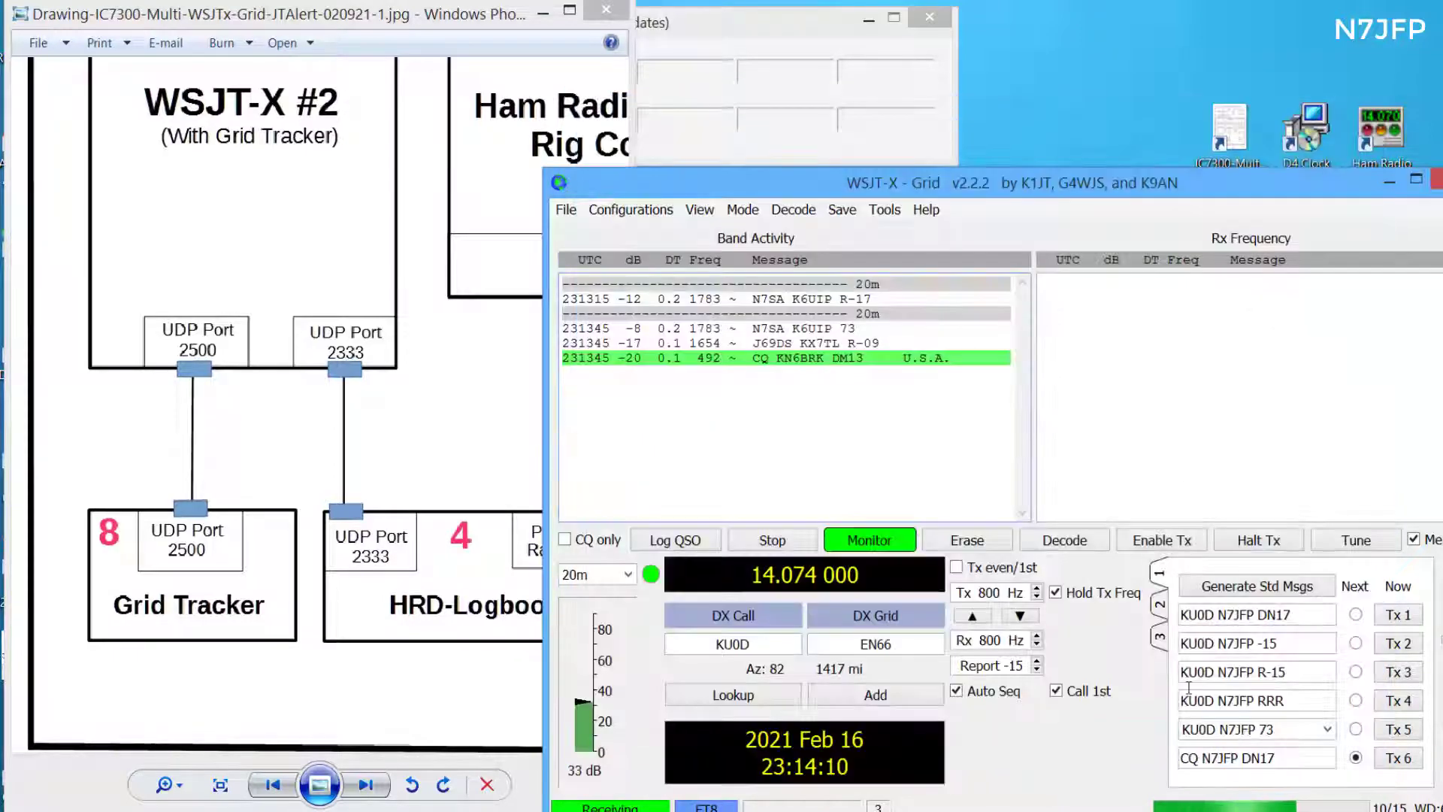
Close the wiring diagram picture and park WSJT-X at the left edge under JTAlert.
mouse_move(1044, 191)
mouse_down()
mouse_move(685, 164)
mouse_move(961, 214)
mouse_up()
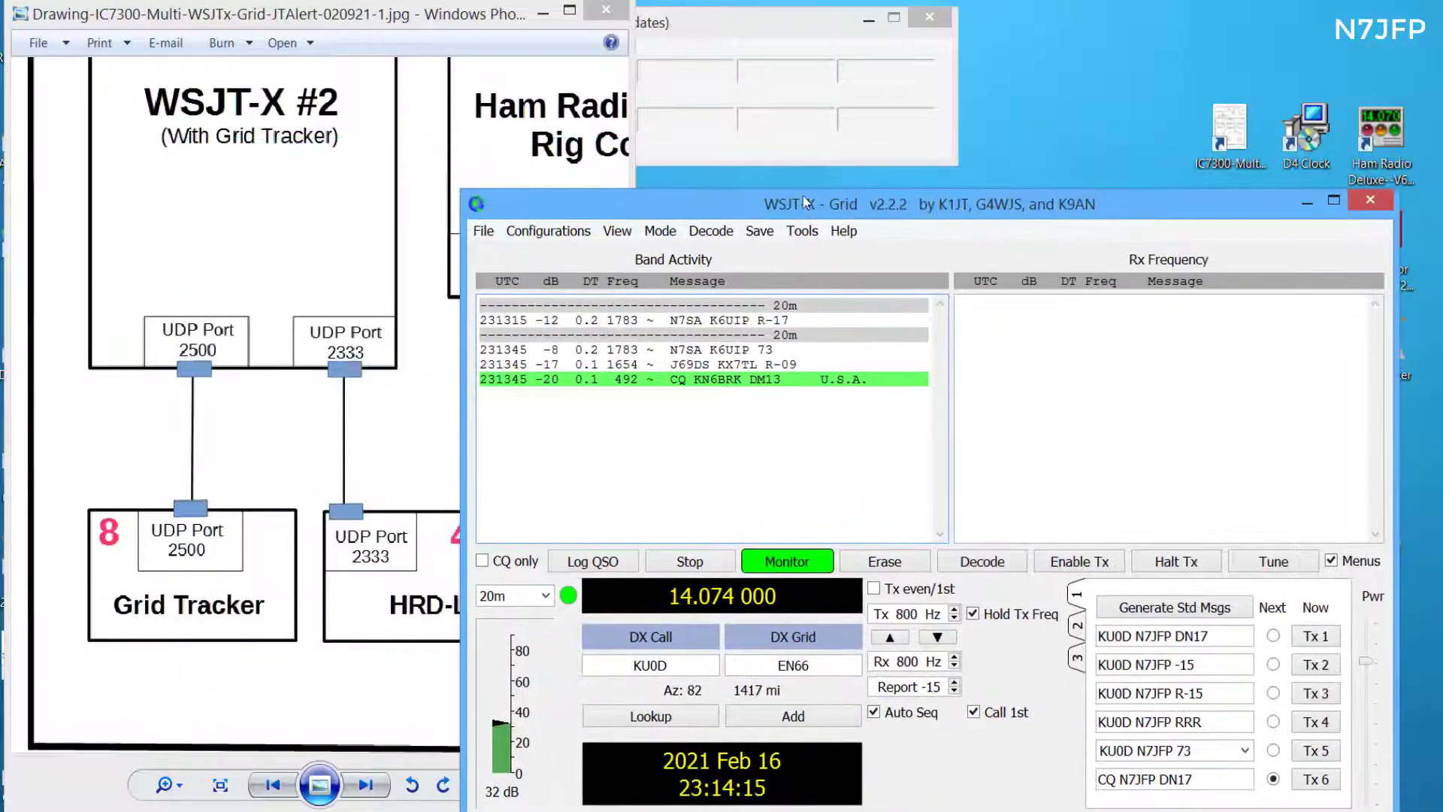
scroll(417, 100, down, 2)
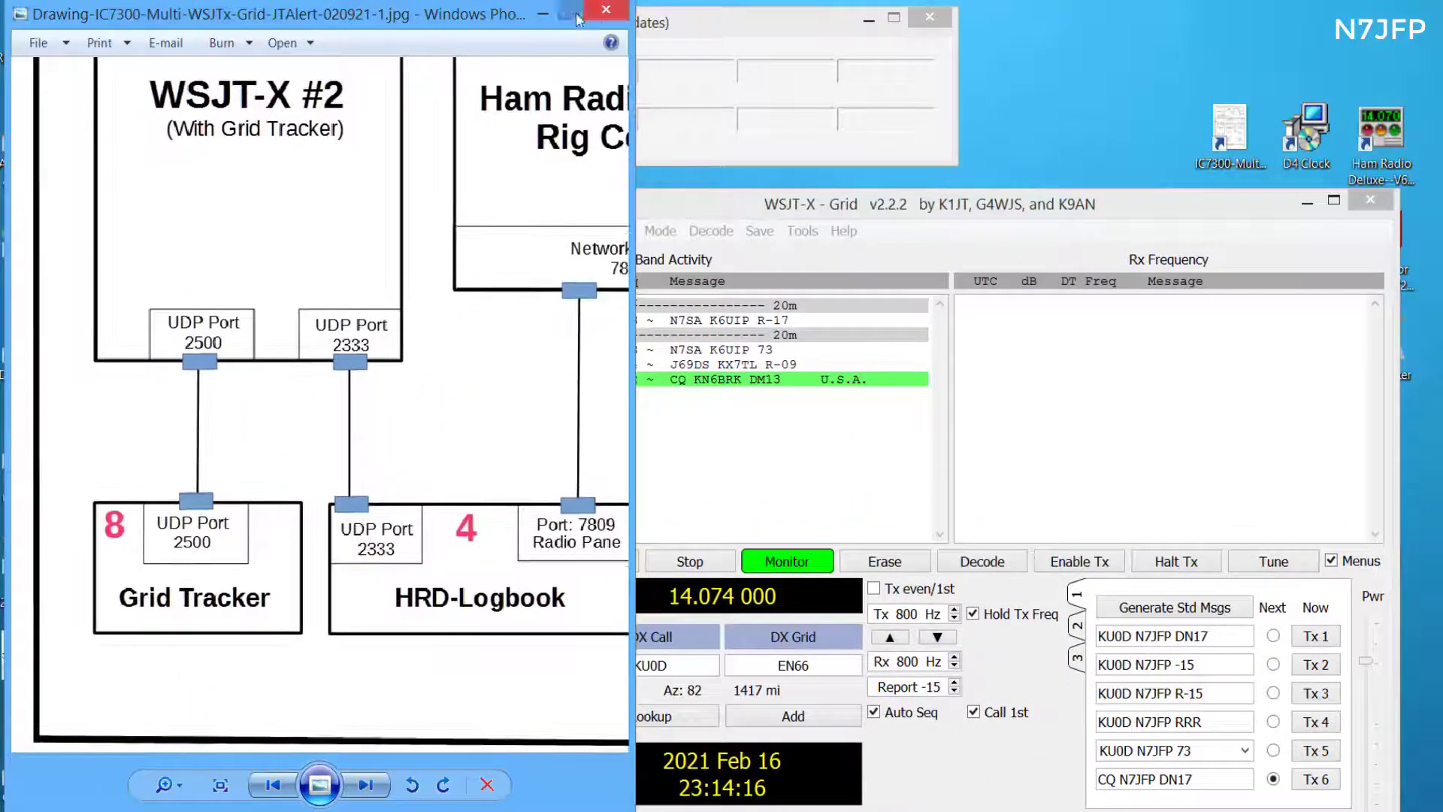
click(541, 12)
drag(775, 205, 323, 184)
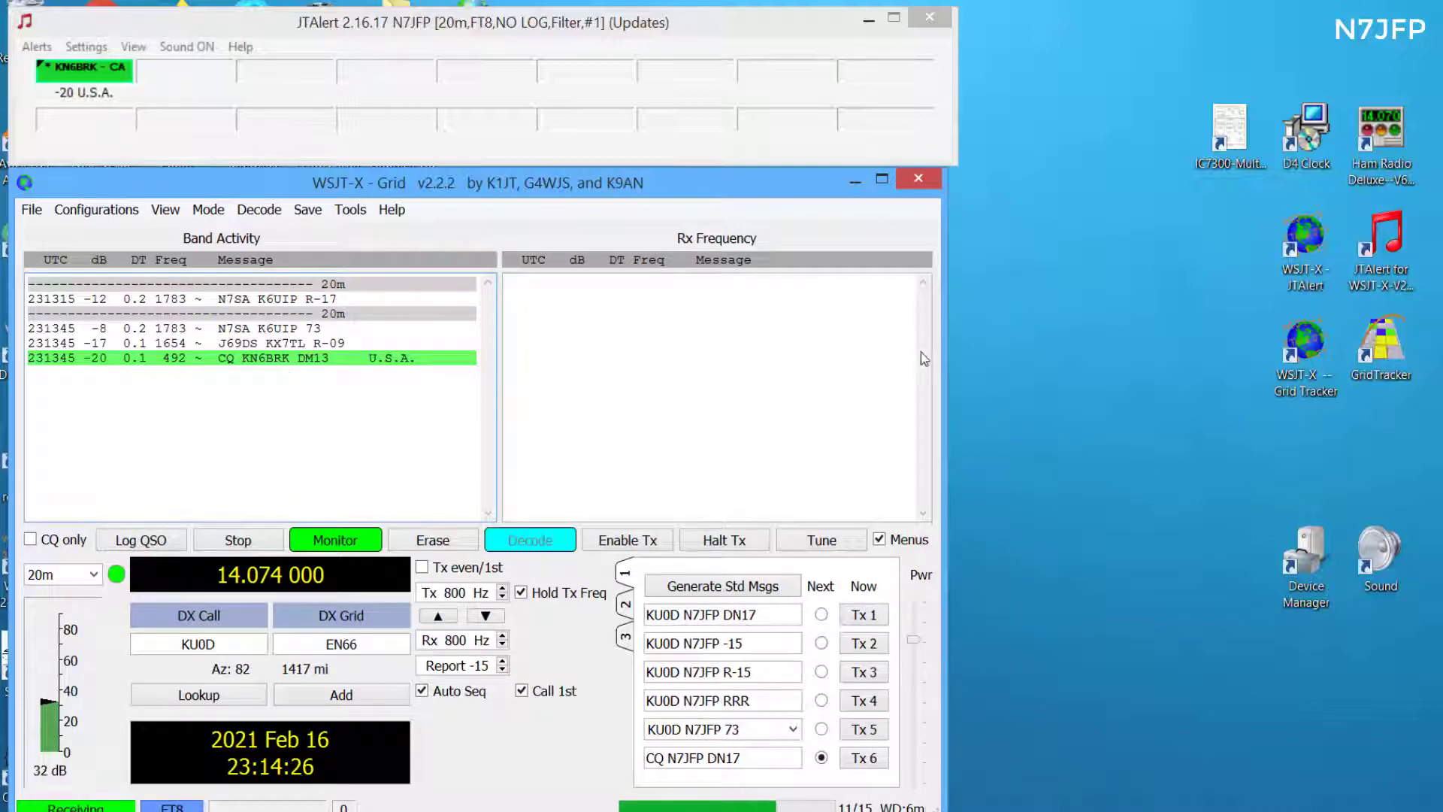
Launch GridTracker from its desktop shortcut and place its window over the right side of WSJT-X.
click(1384, 352)
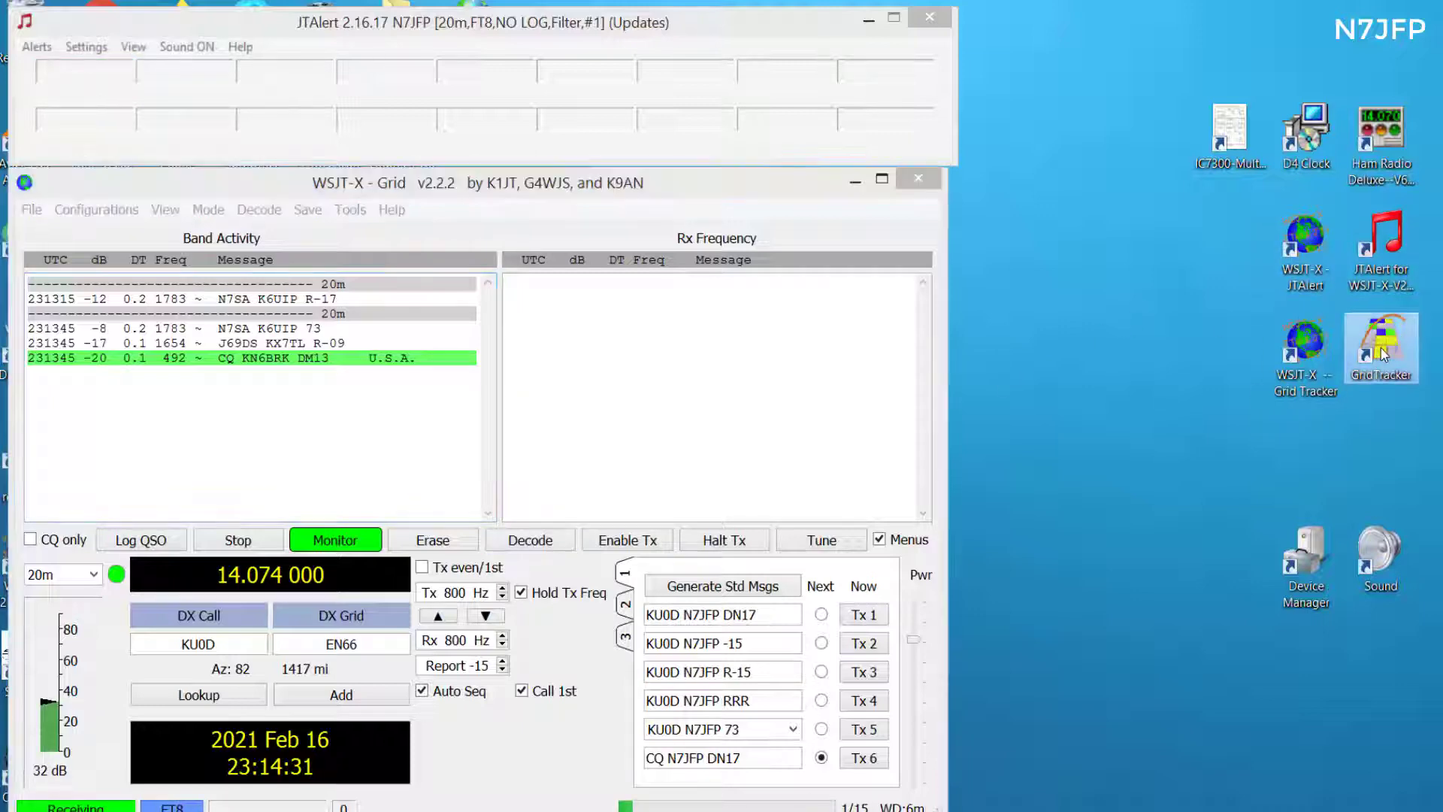
click(1389, 403)
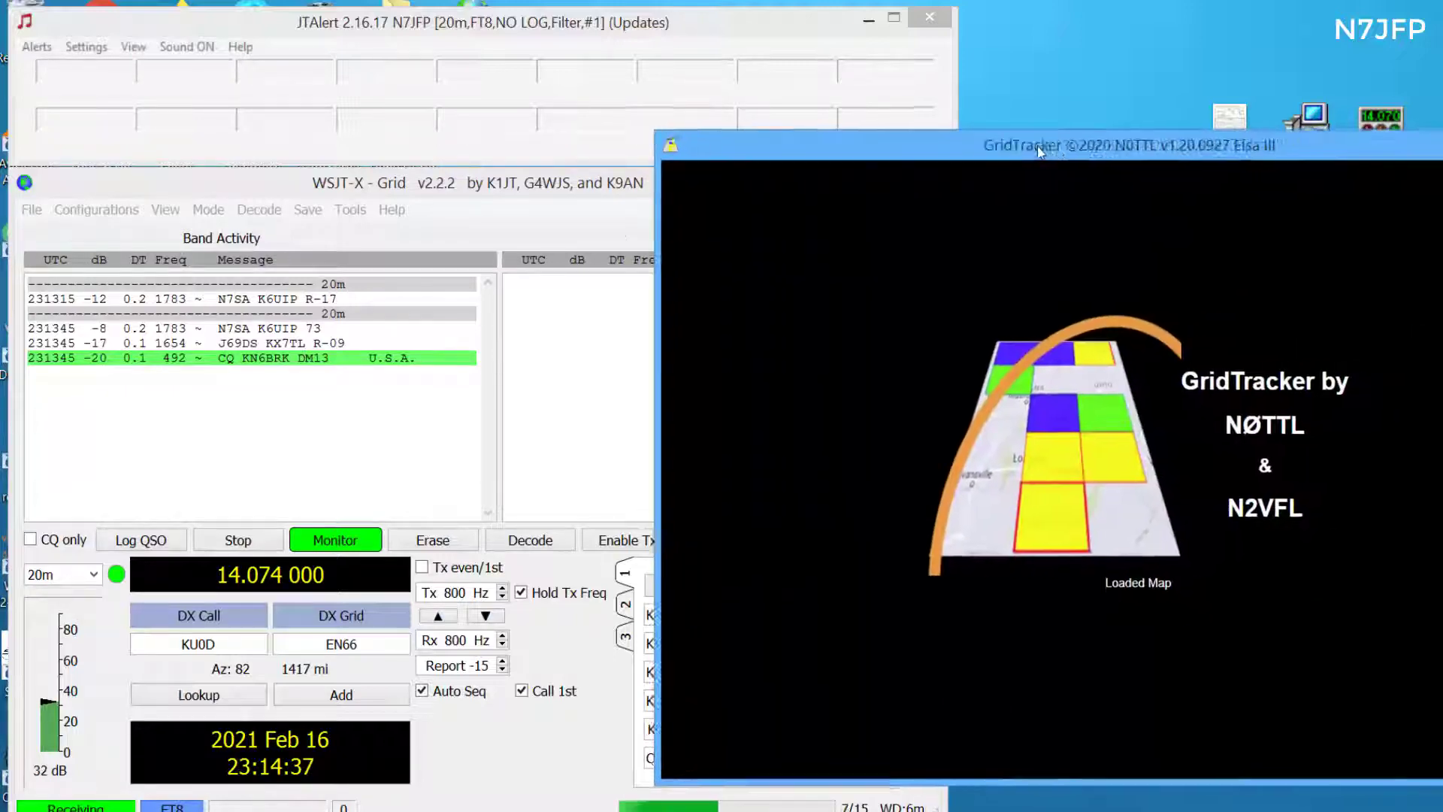
drag(1072, 141, 850, 153)
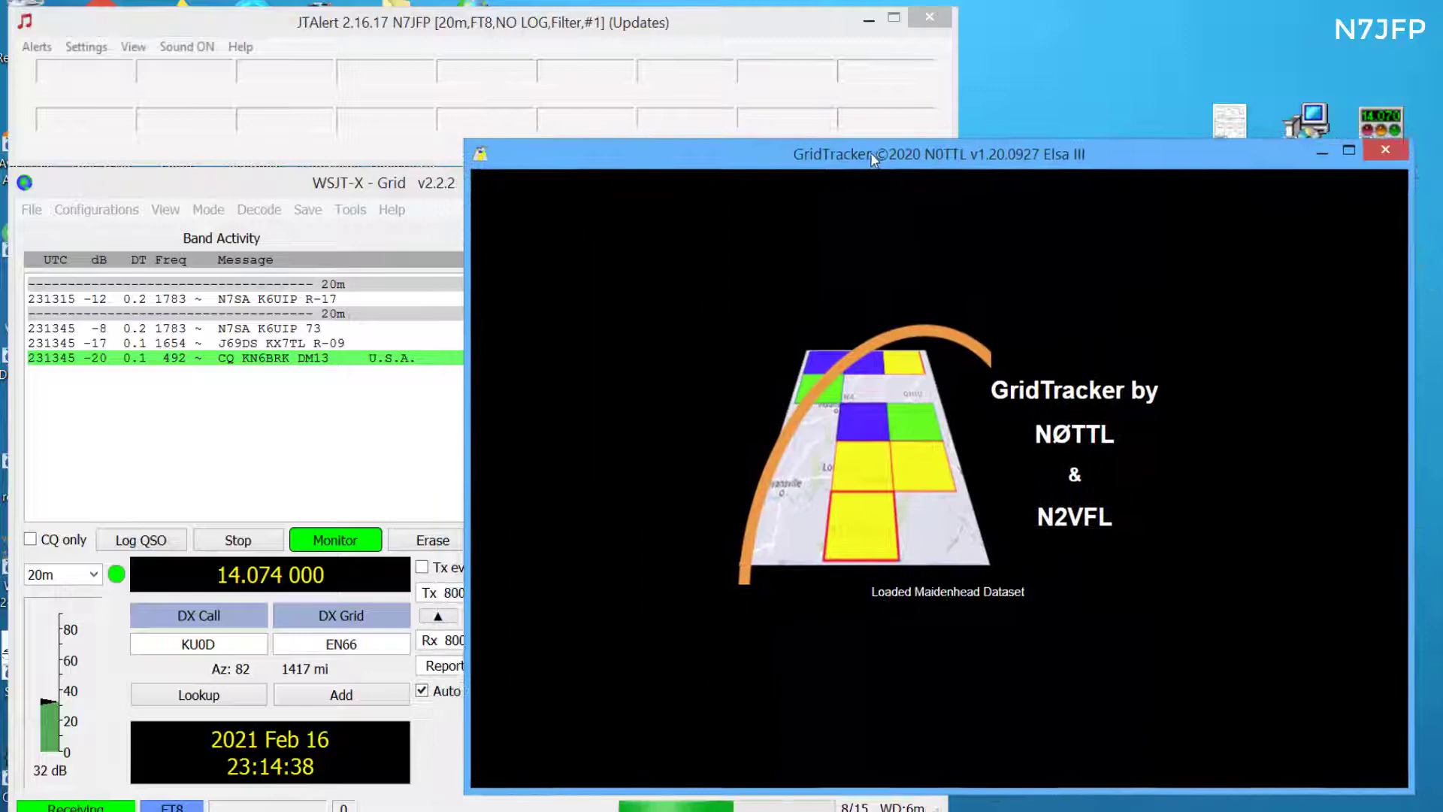
drag(872, 158, 878, 161)
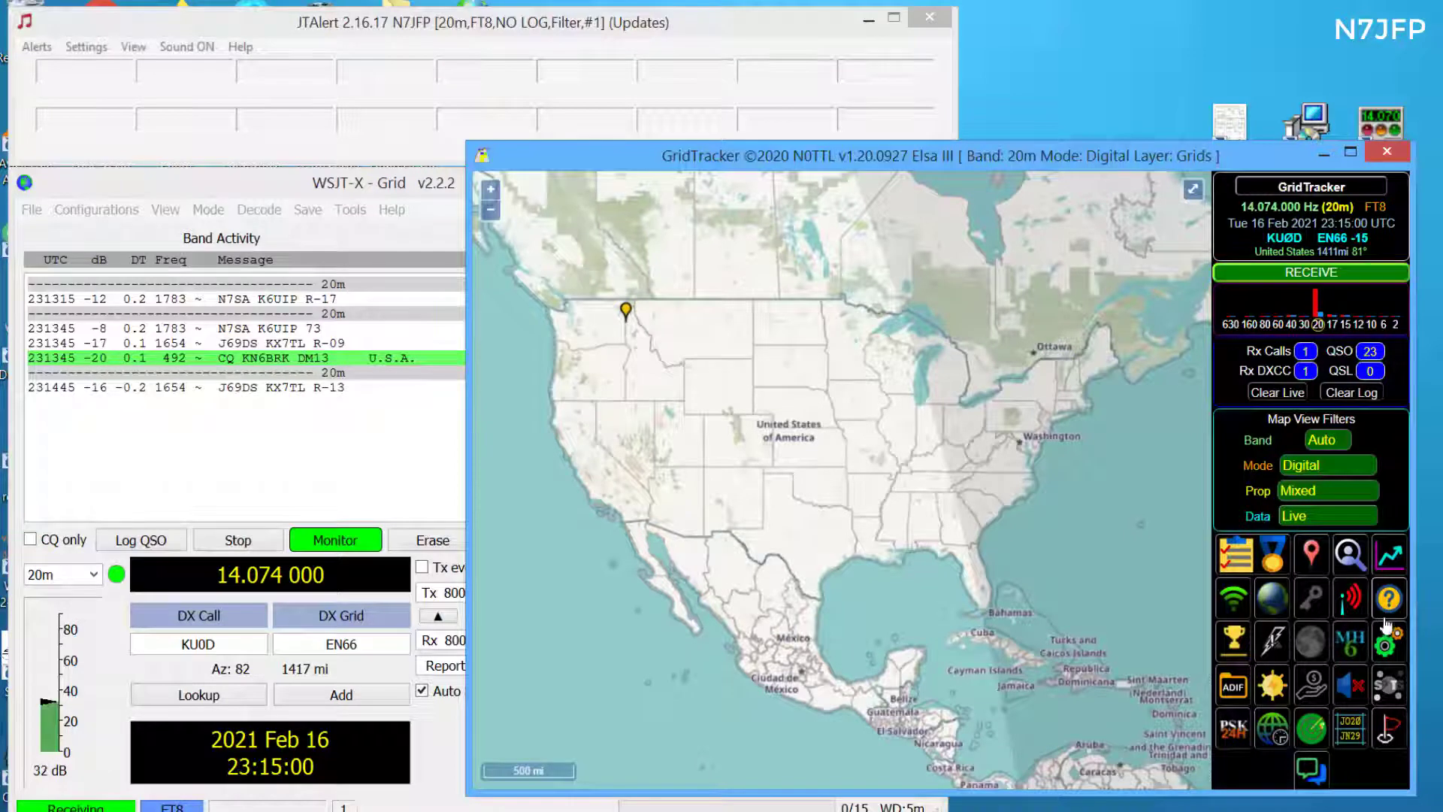
click(1389, 645)
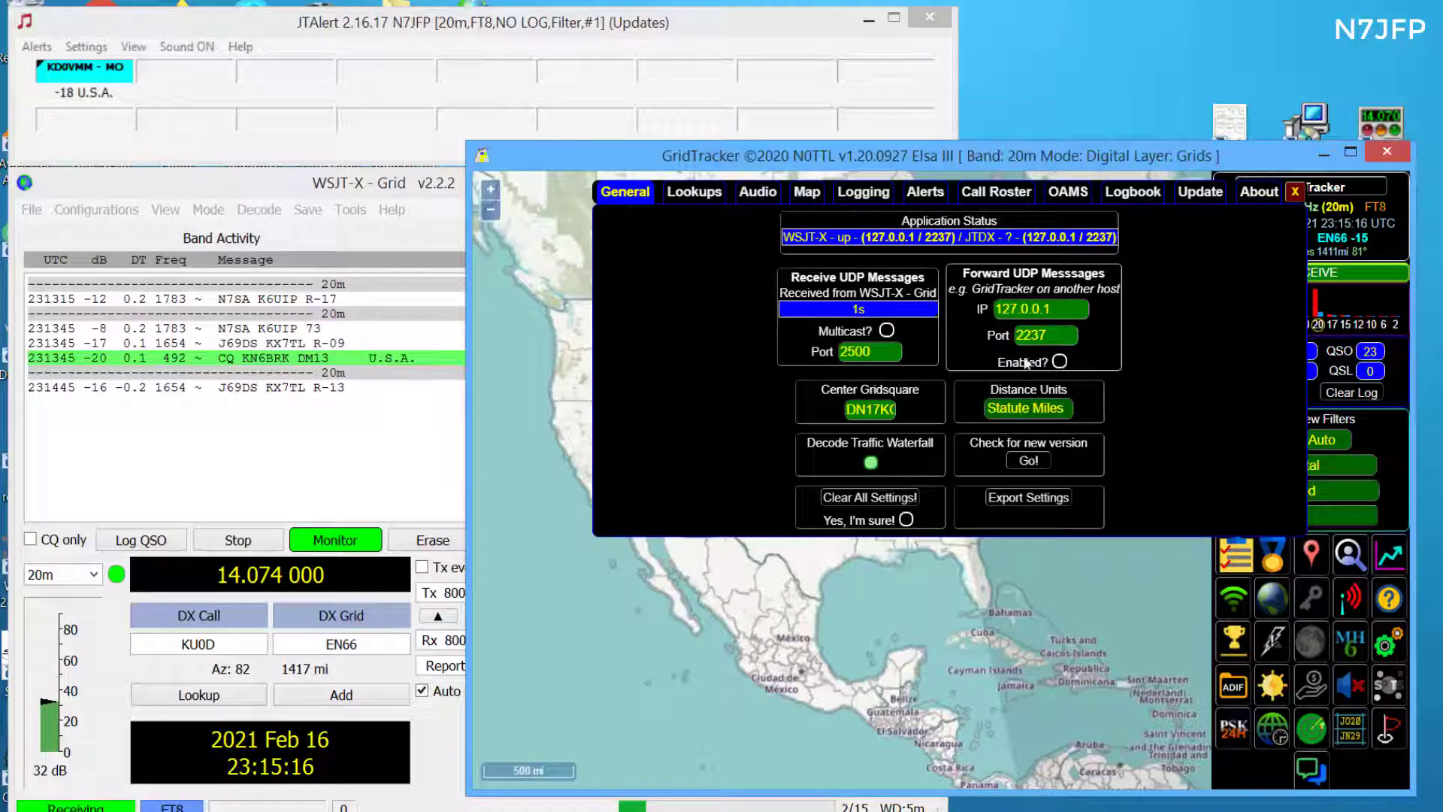
click(851, 194)
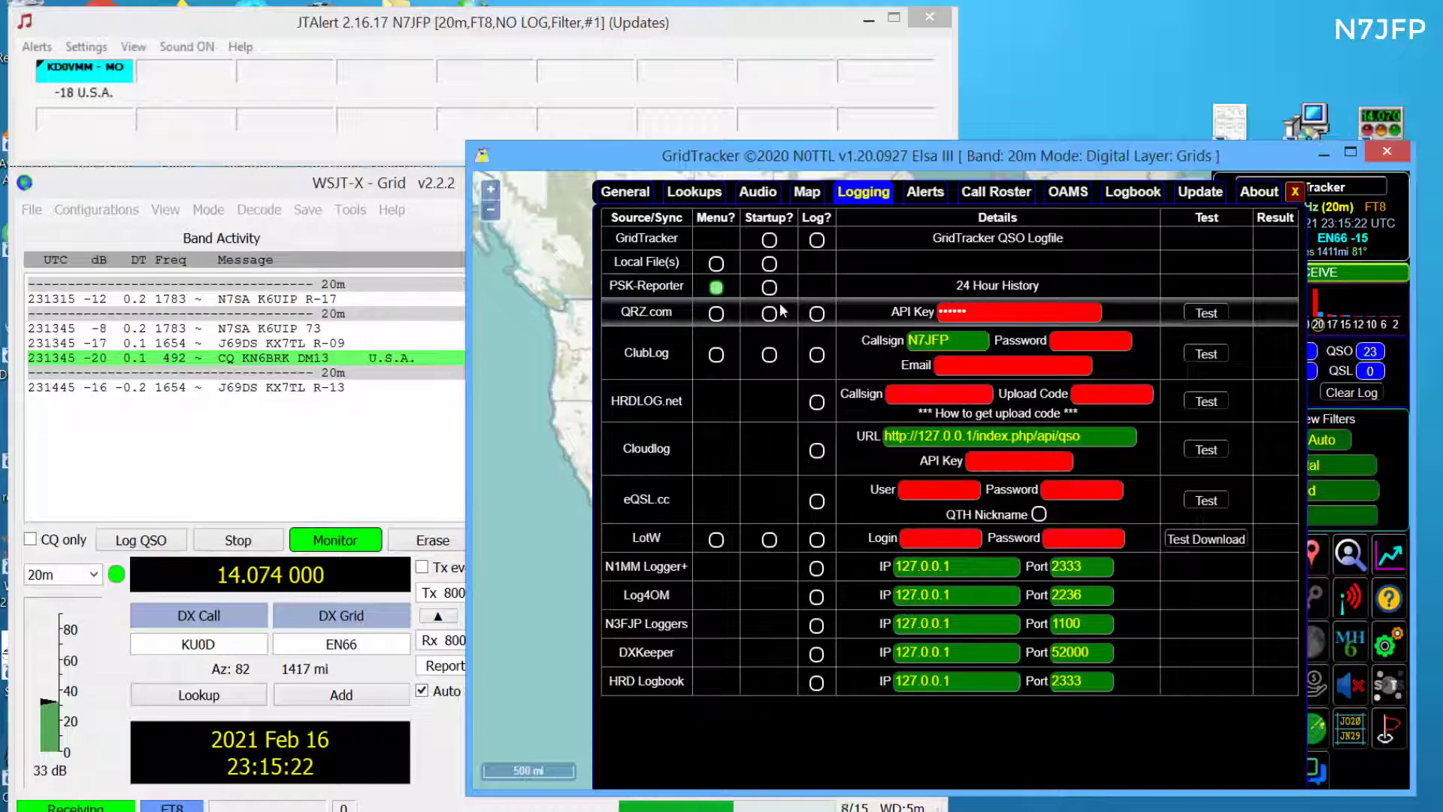
click(1295, 194)
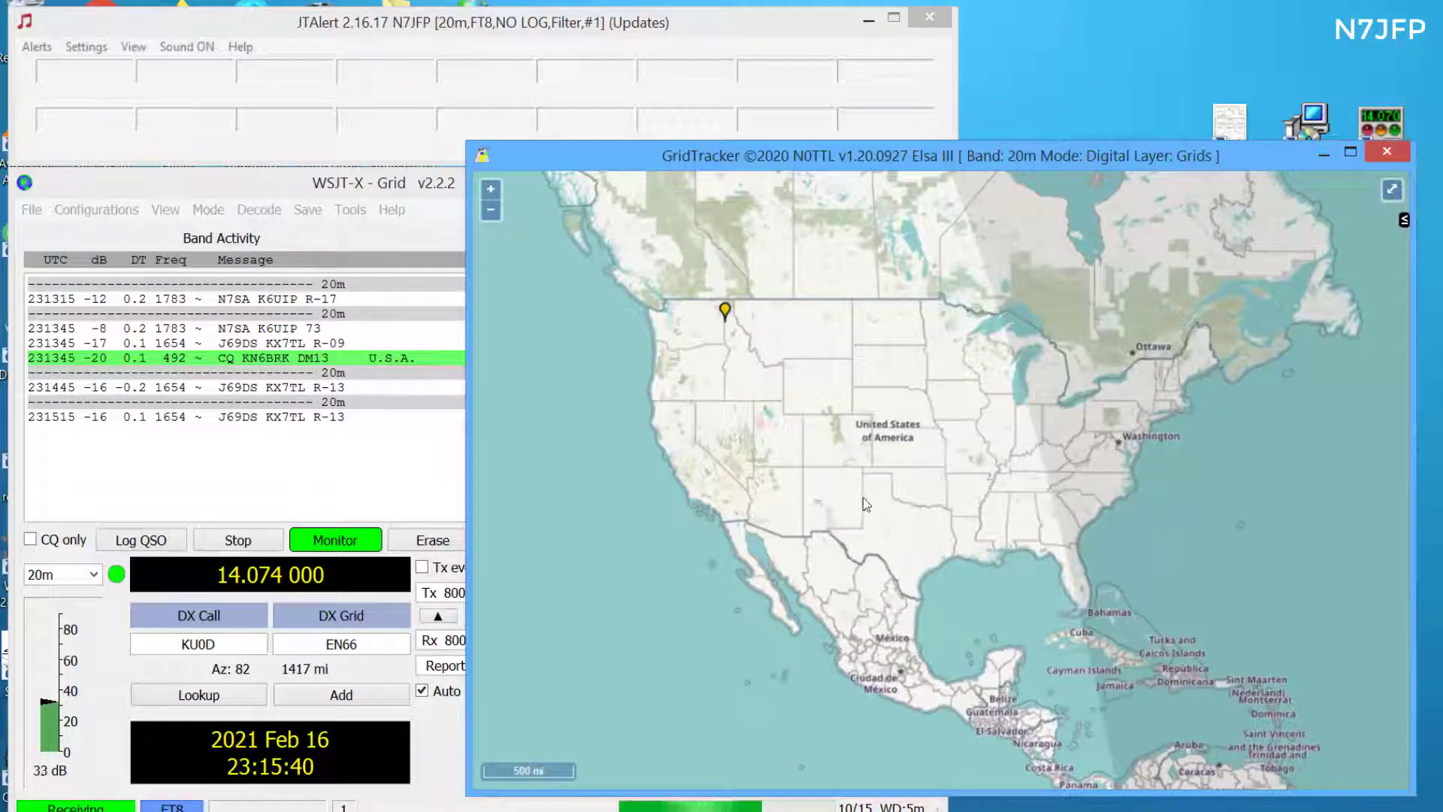
scroll(863, 485, up, 1)
scroll(862, 466, down, 1)
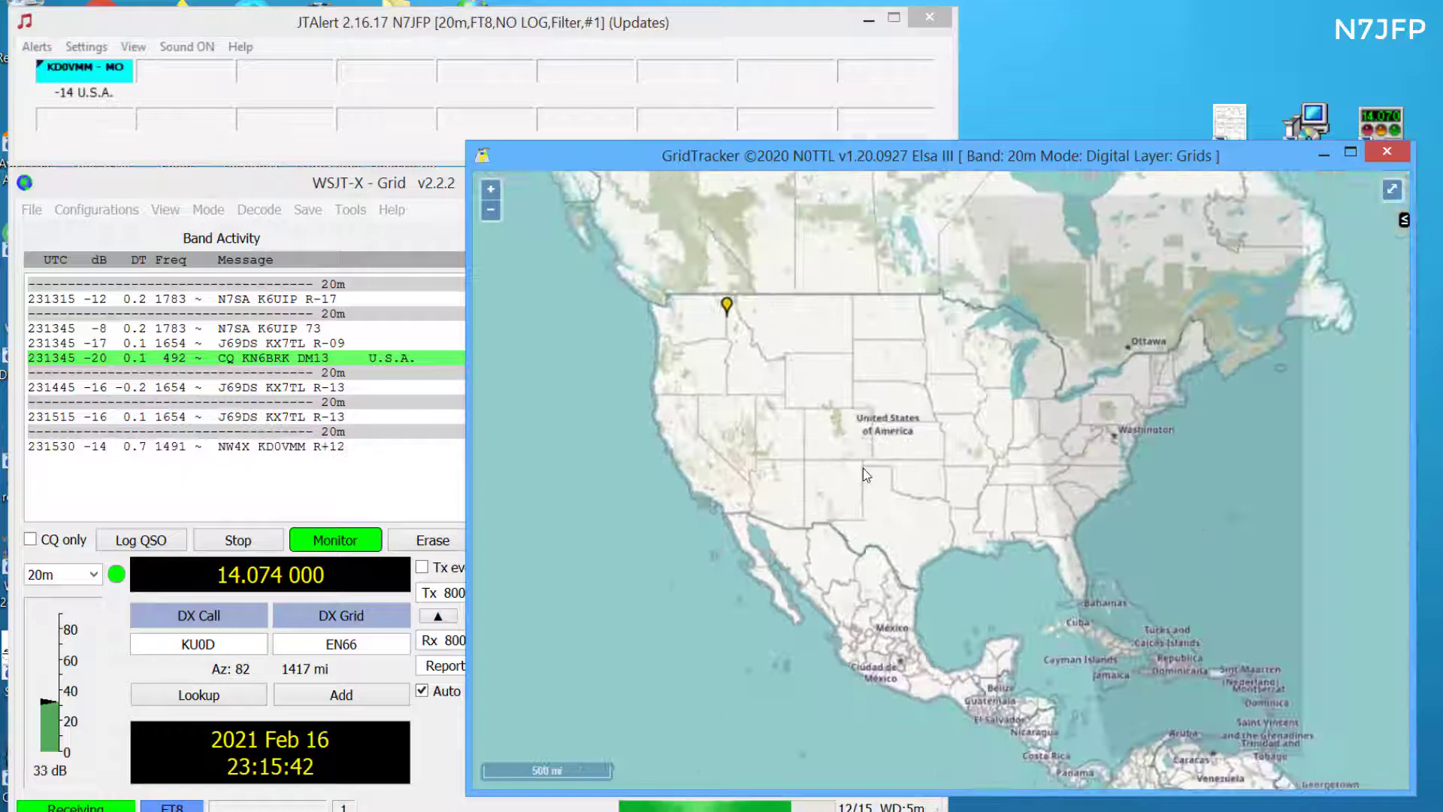
scroll(860, 466, down, 1)
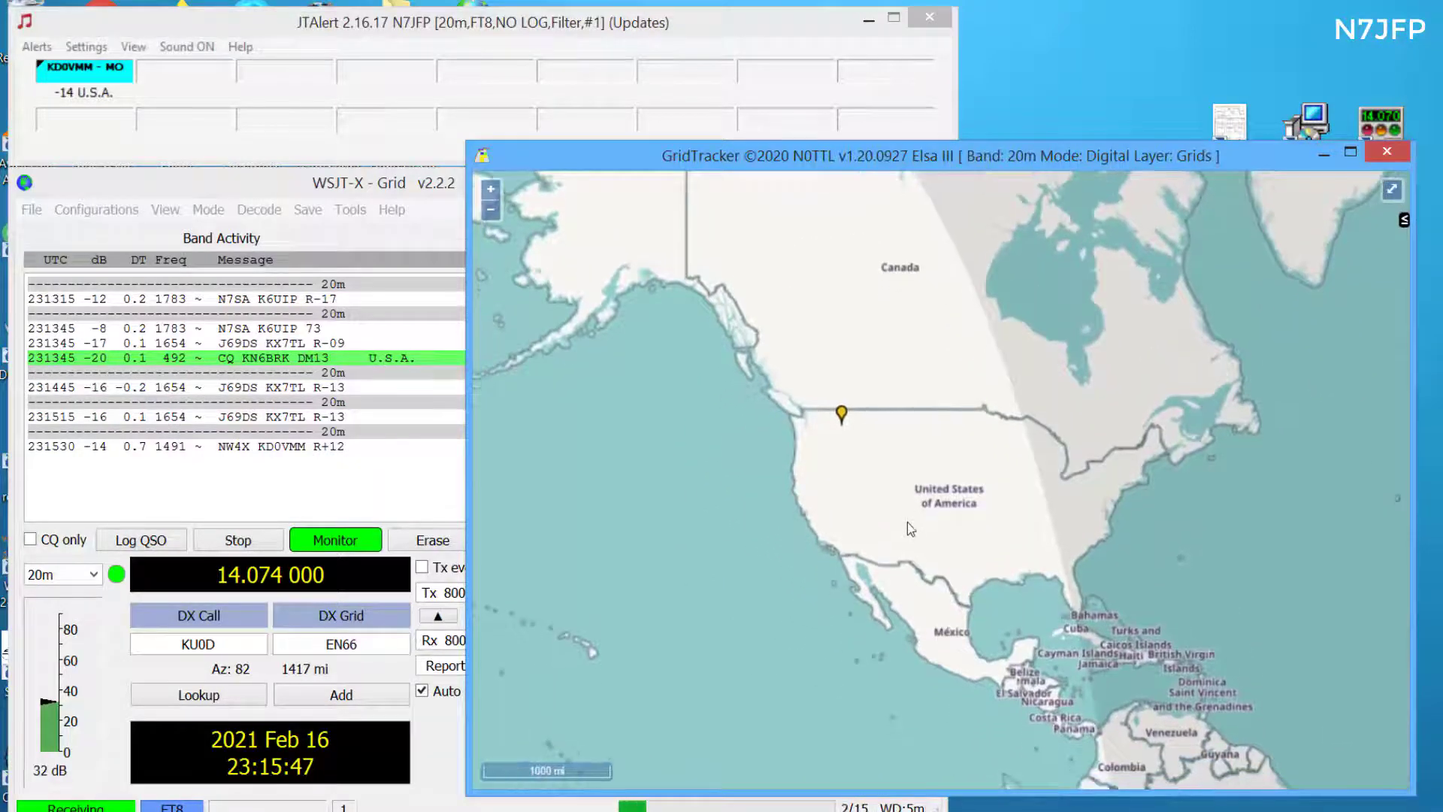
scroll(951, 545, up, 1)
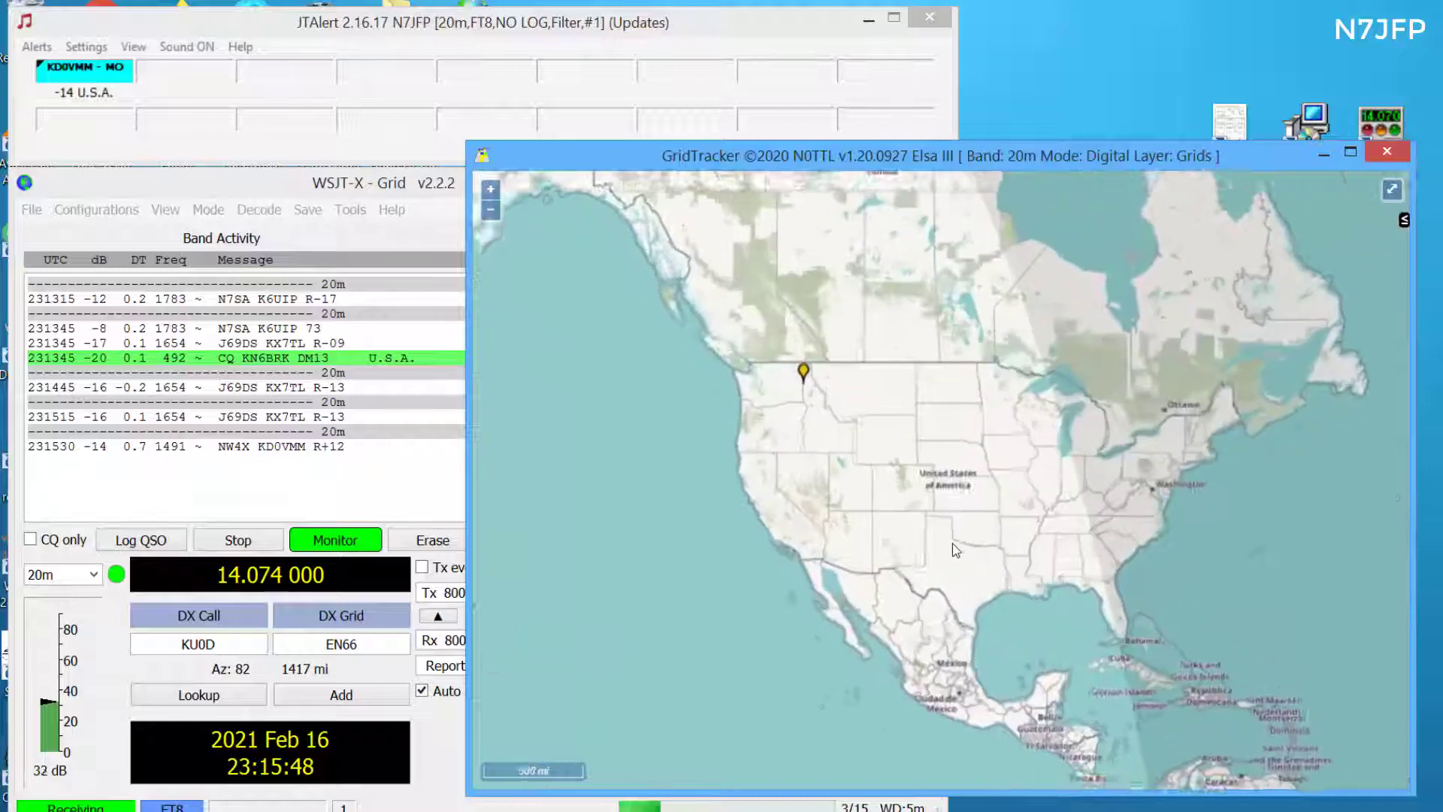
scroll(952, 551, down, 1)
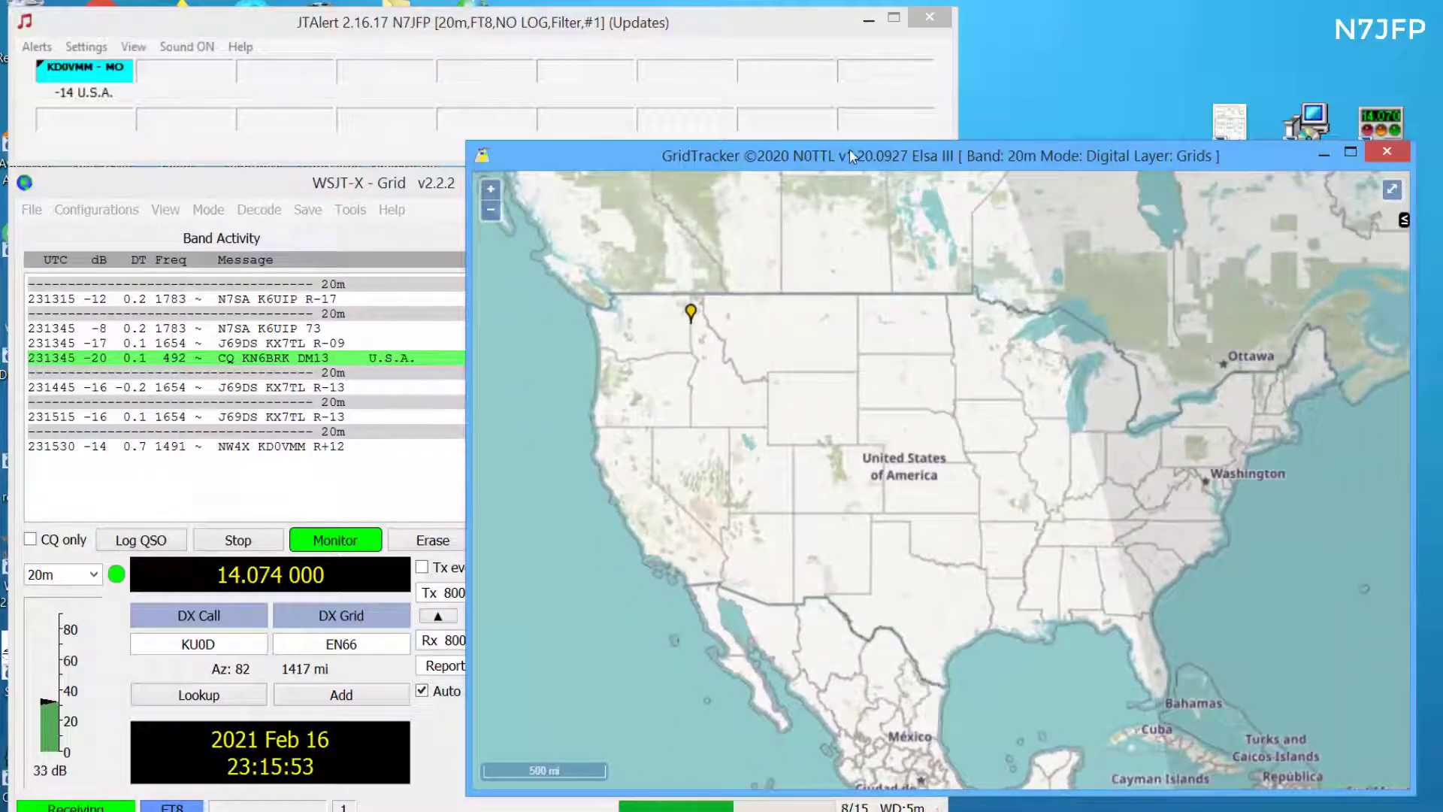
Minimize the GridTracker map window, leaving WSJT-X and the desktop showing.
key(alt+F4)
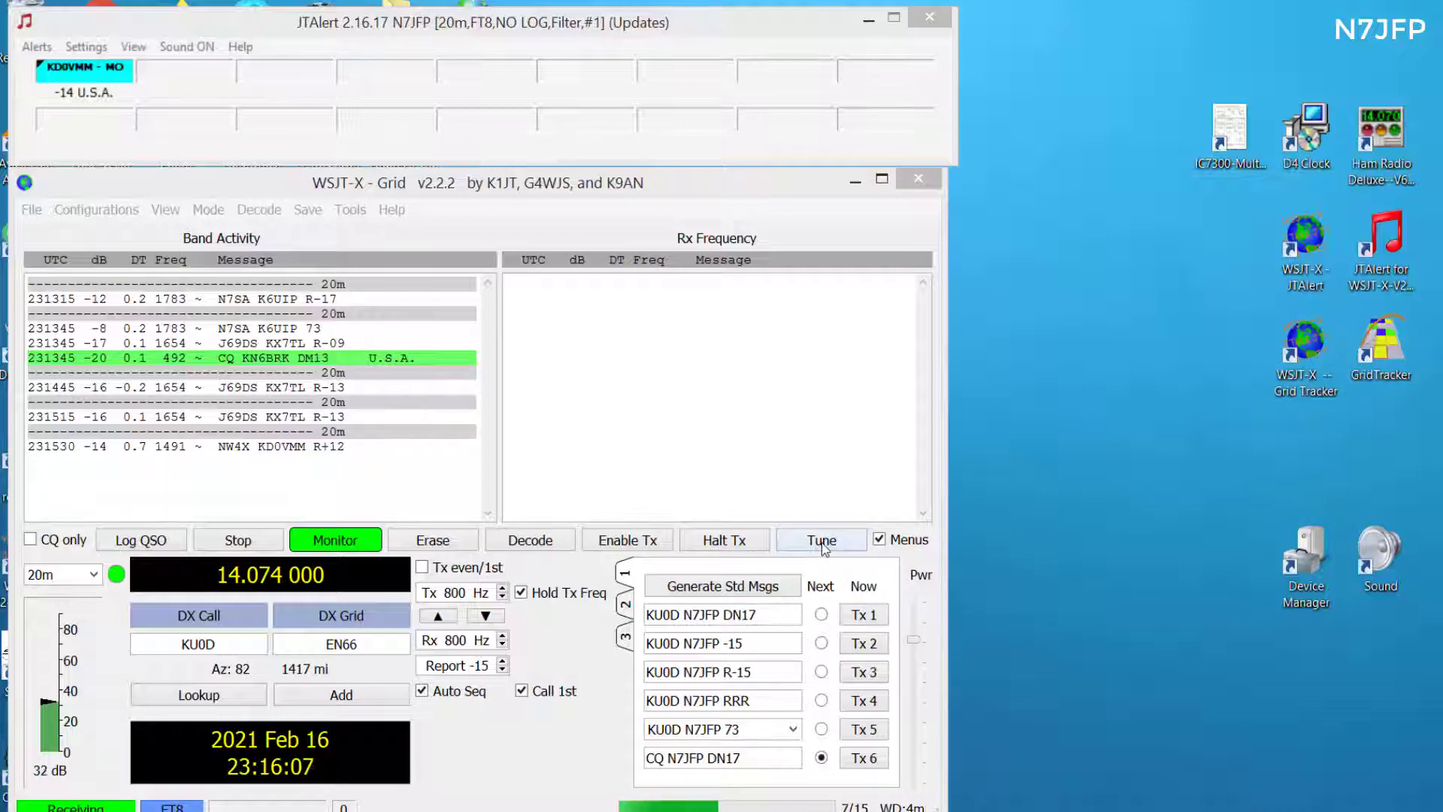
Bring the Wide Graph onscreen, set Tx and Rx offsets to 498 Hz on the waterfall, then close it.
drag(1442, 127, 1369, 126)
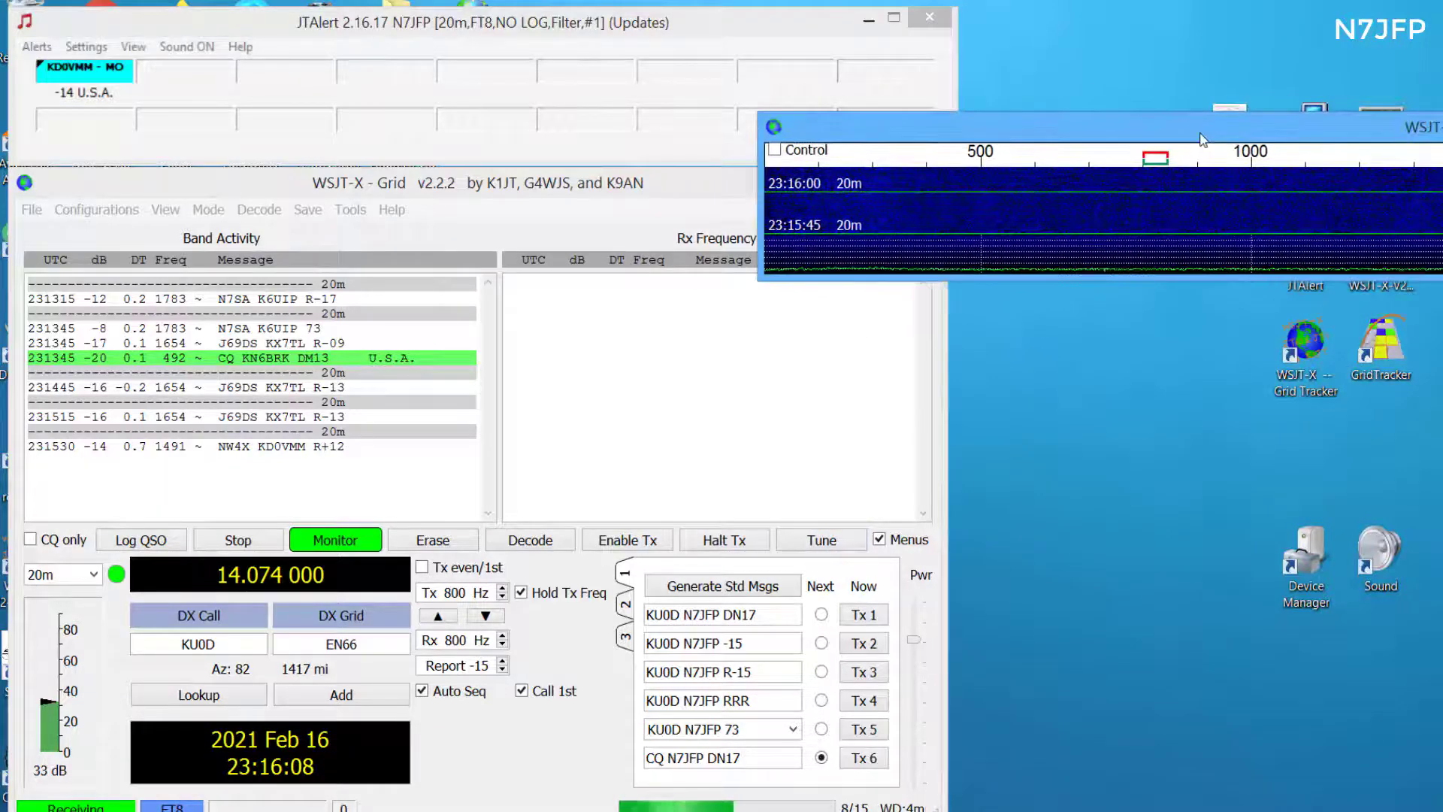
drag(1108, 124, 906, 125)
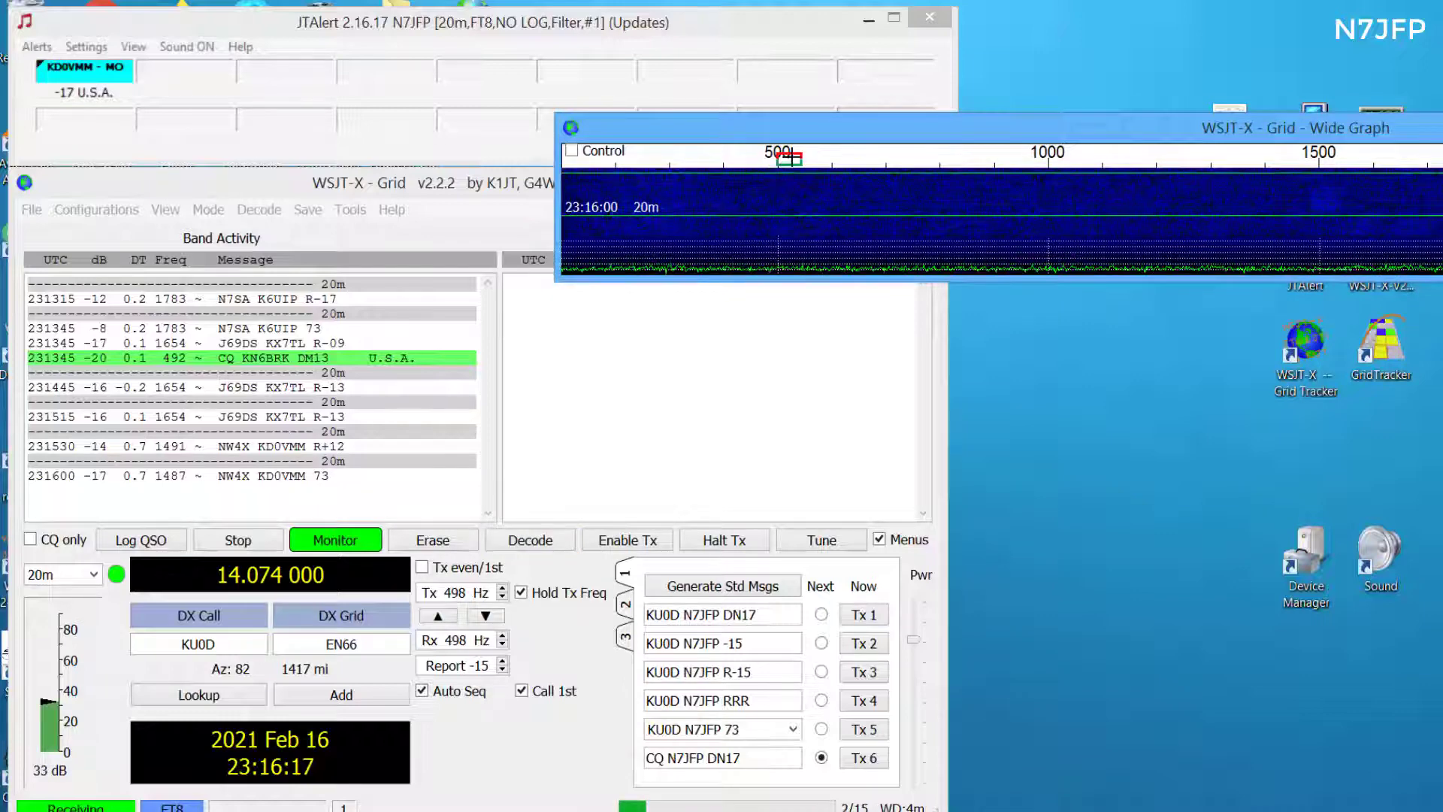
ctrl+click(775, 161)
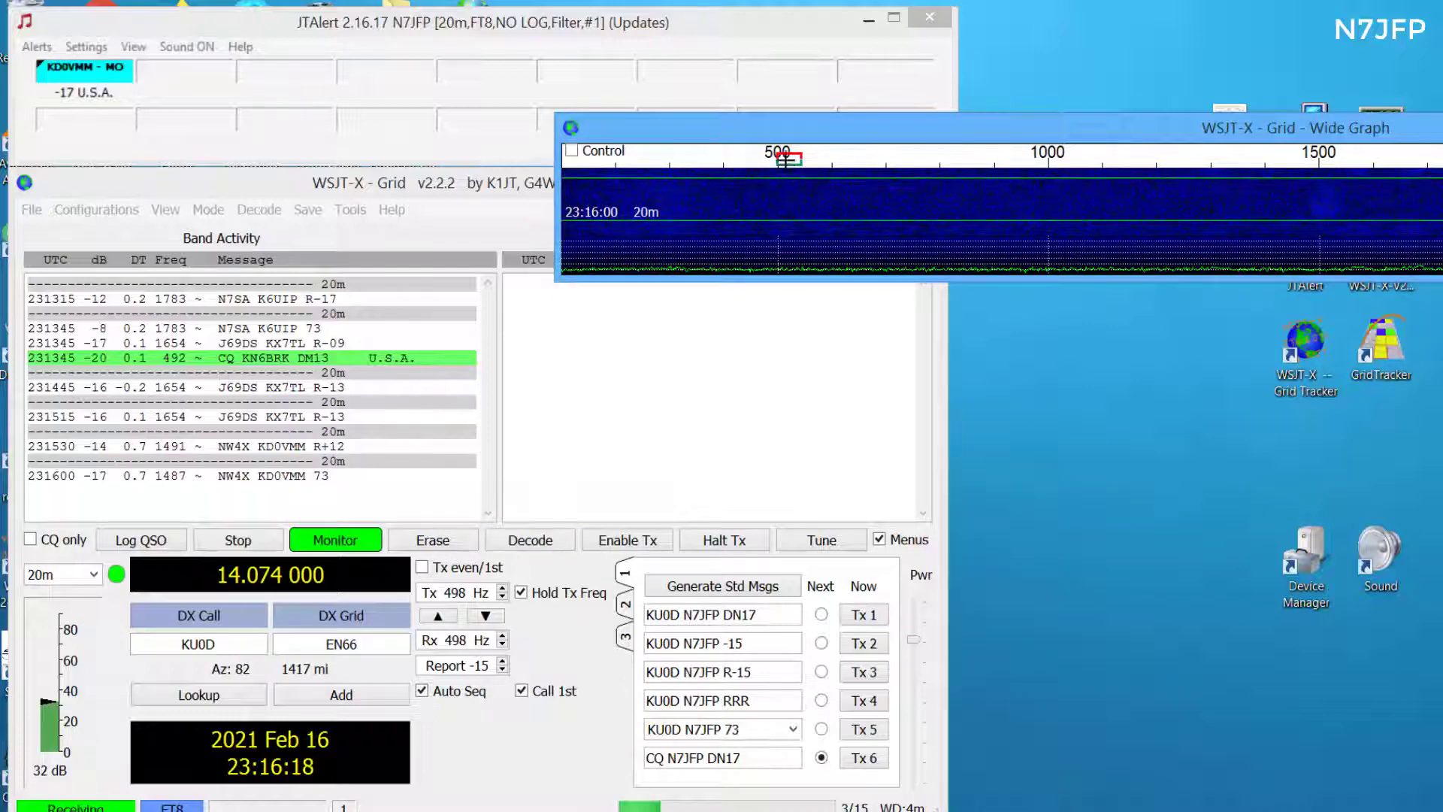
key(alt+F4)
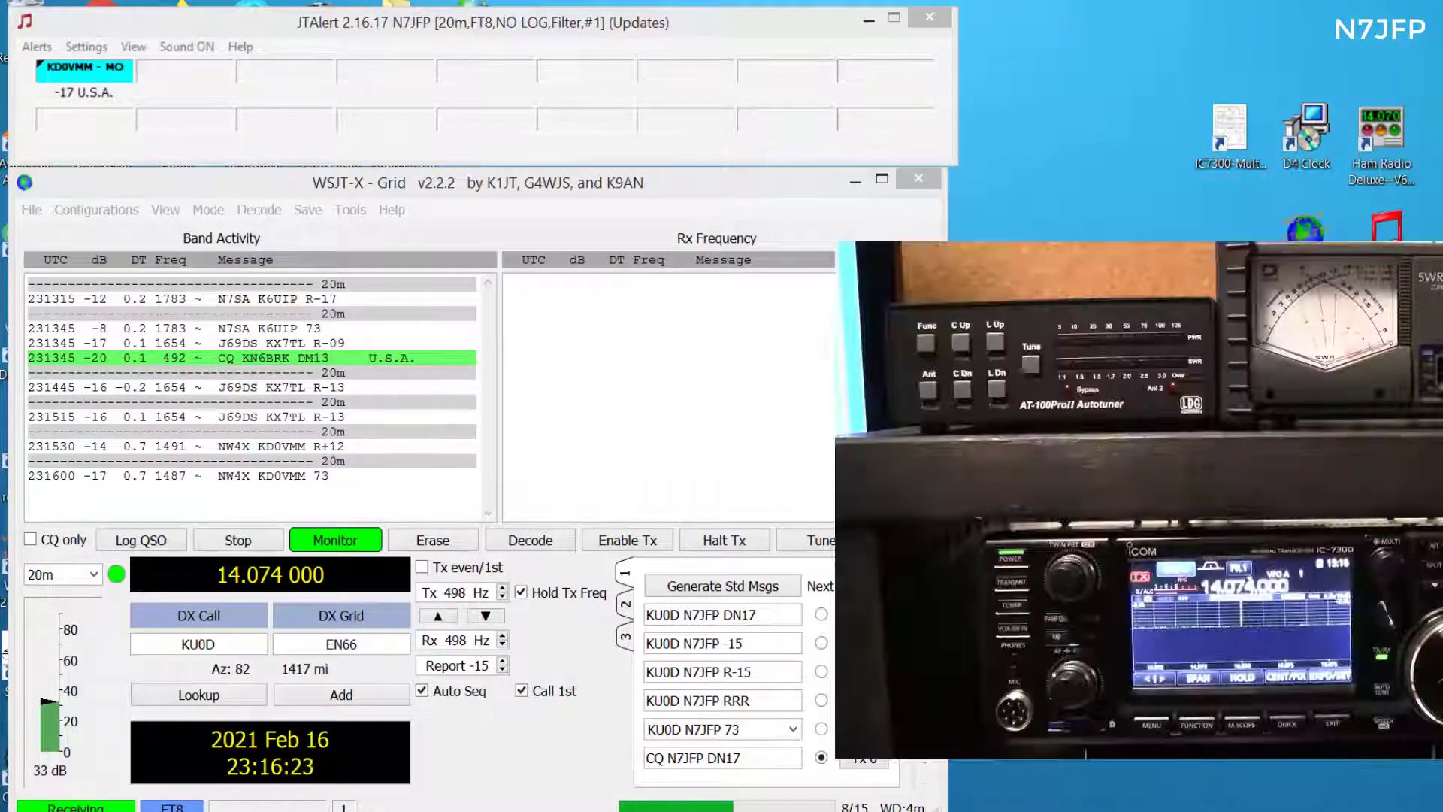
Send a tune transmission, dismiss the callsign lookup window, then stop tuning and resume monitoring.
click(826, 542)
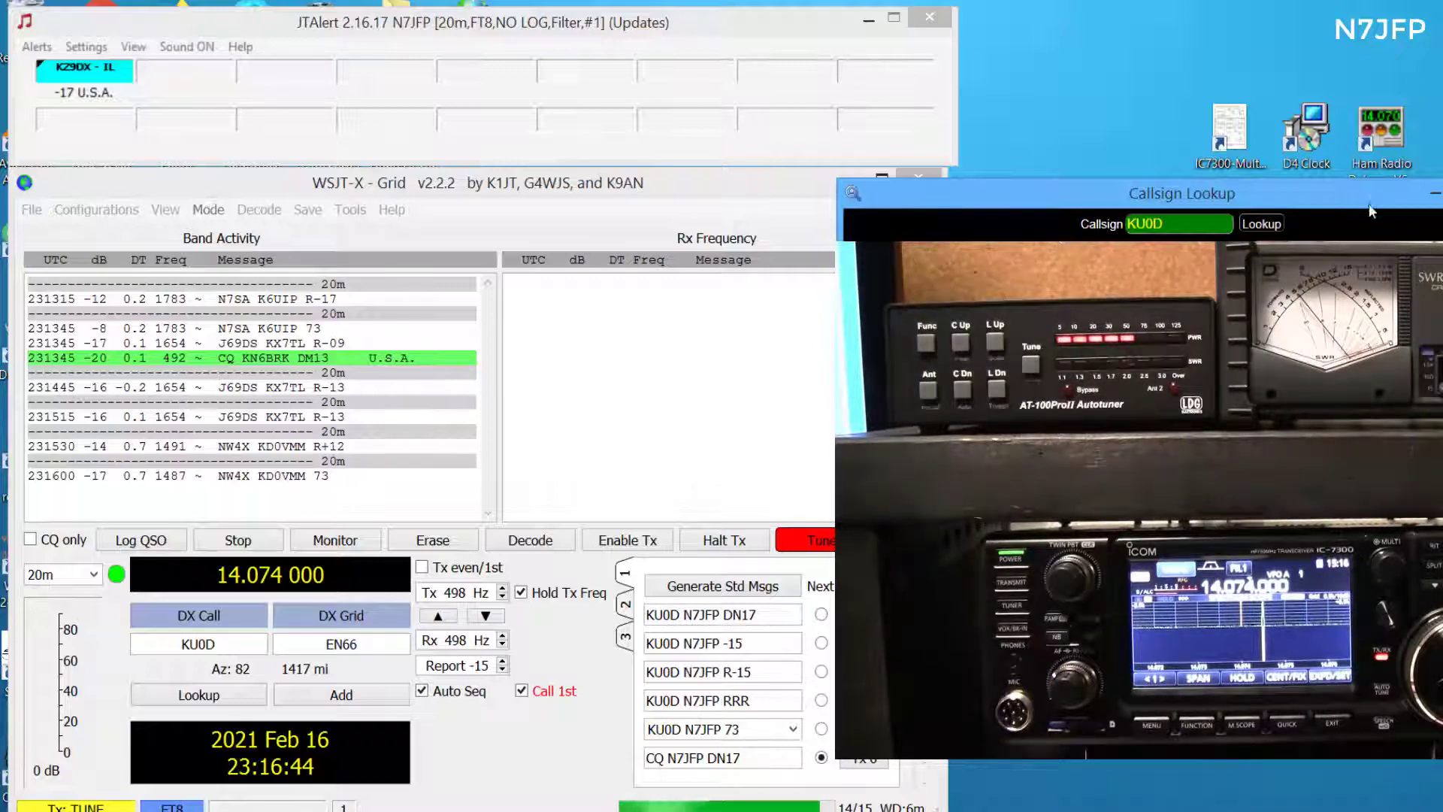
click(1435, 192)
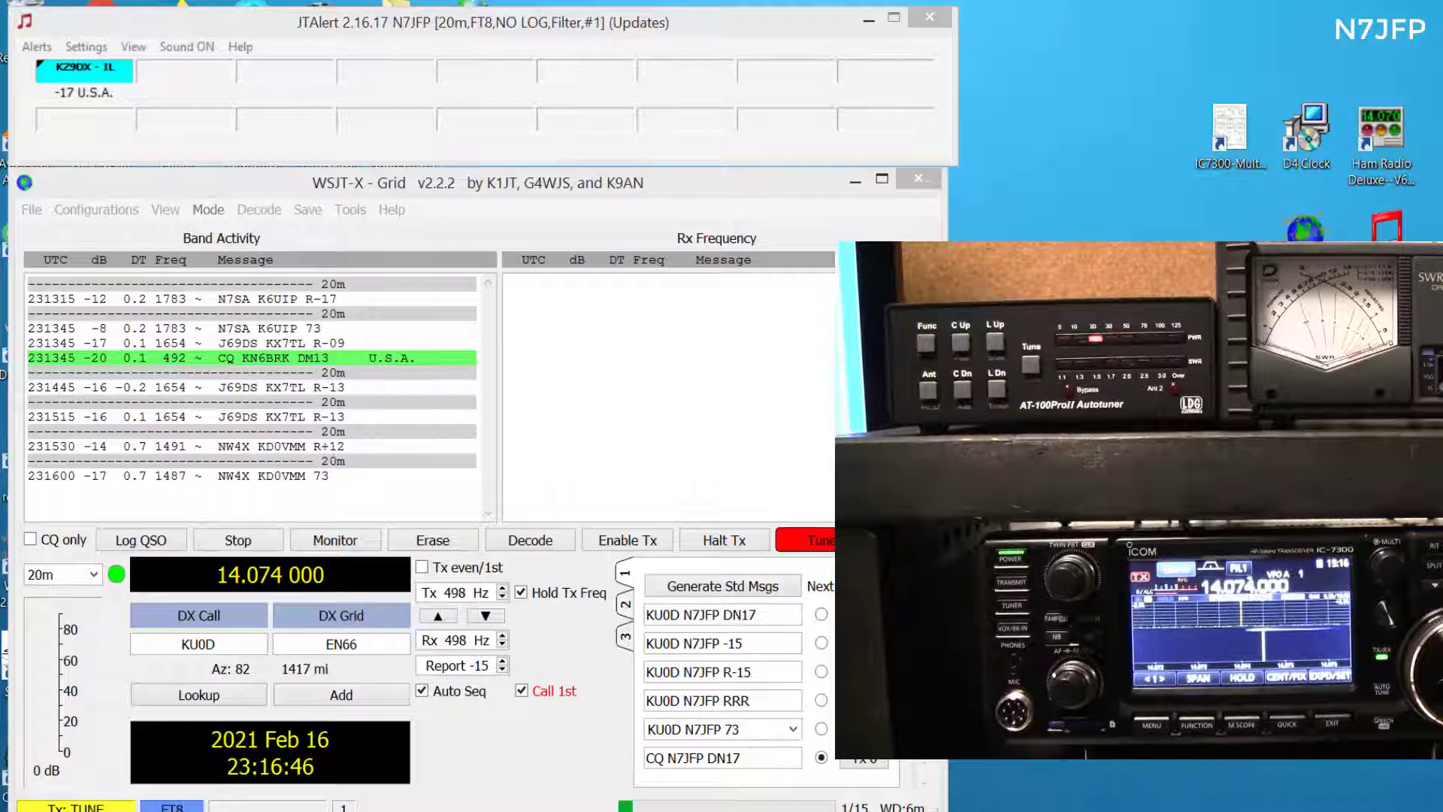
click(805, 540)
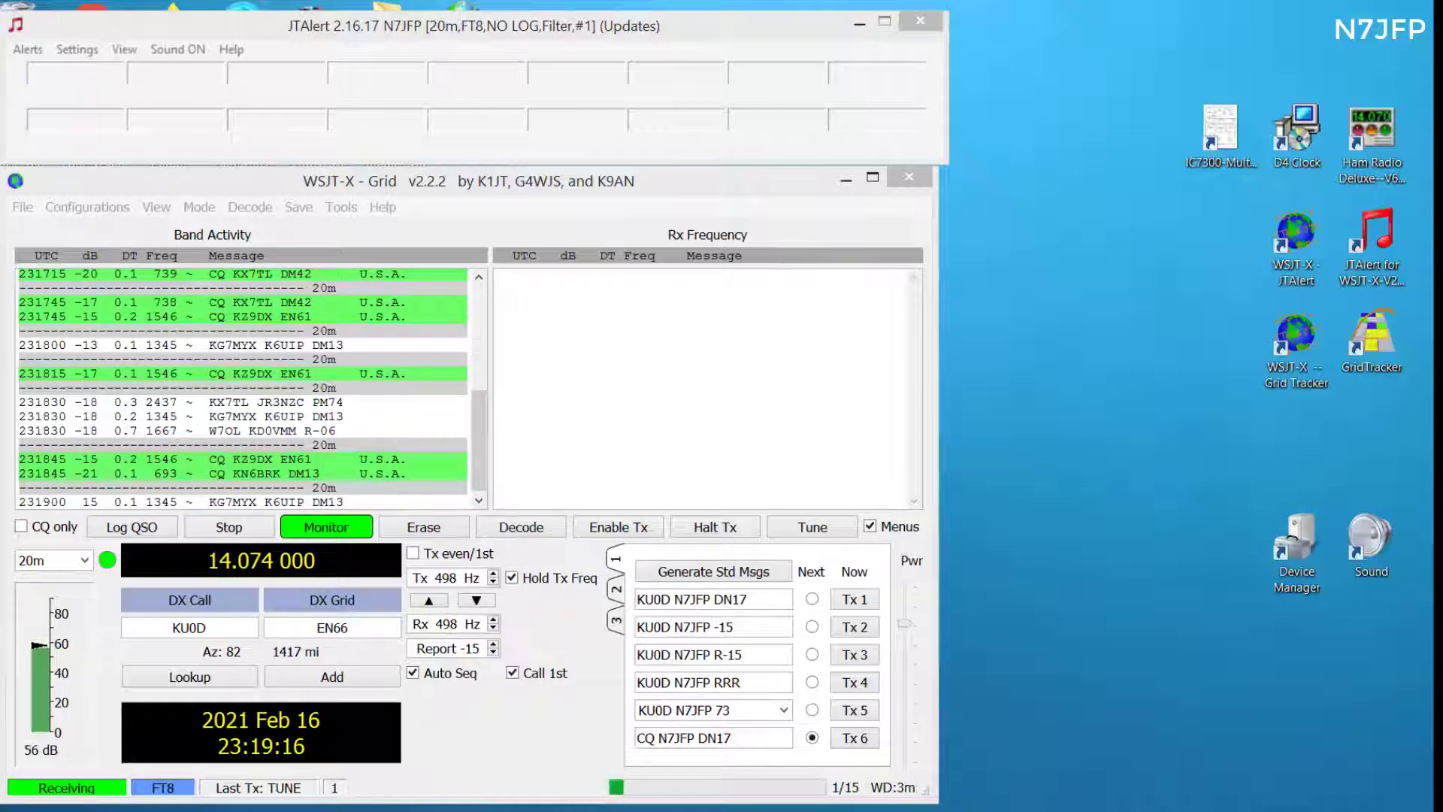
Bring the GridTracker map back into view and lay the Wide Graph waterfall across the top of the screen.
drag(1442, 181, 966, 177)
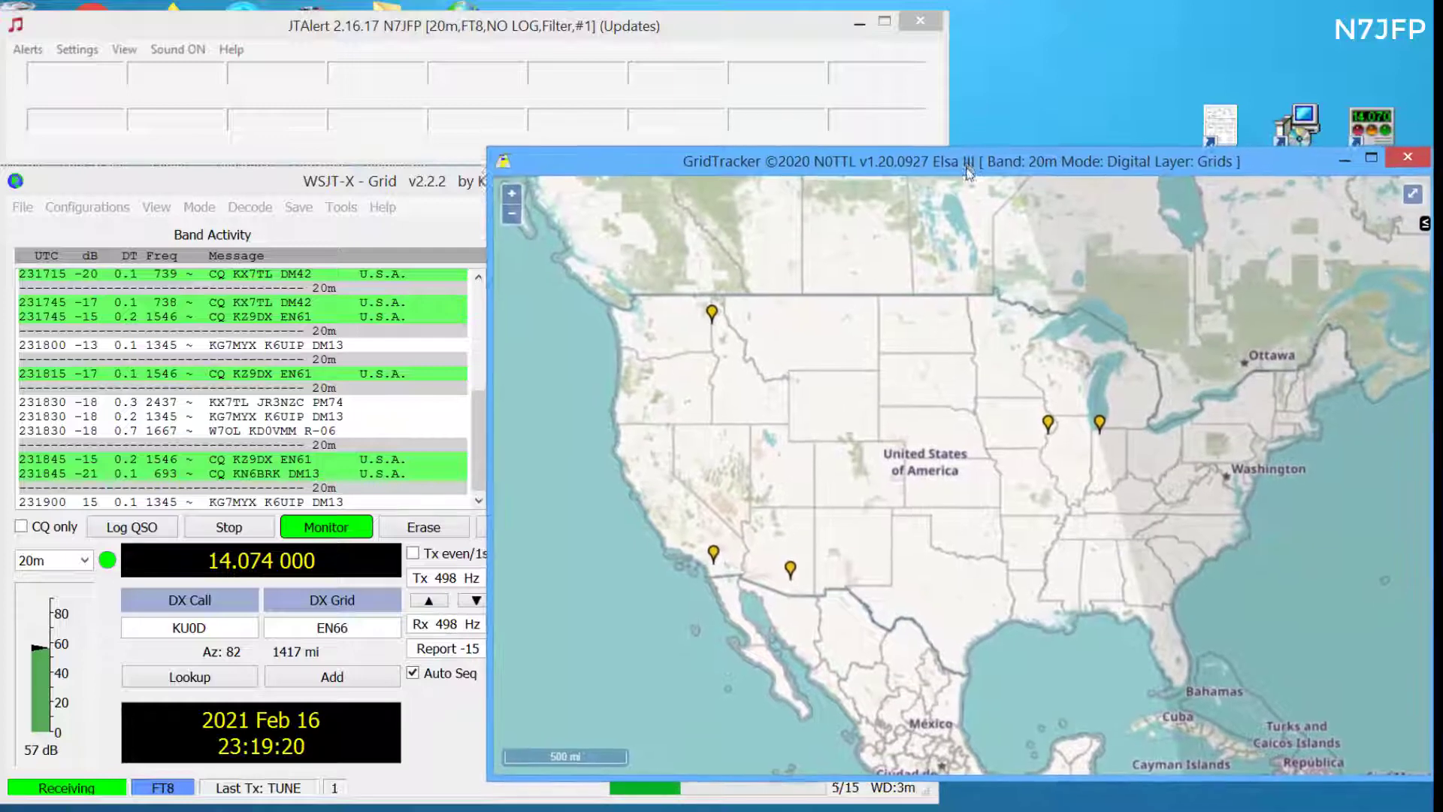
drag(966, 178, 969, 178)
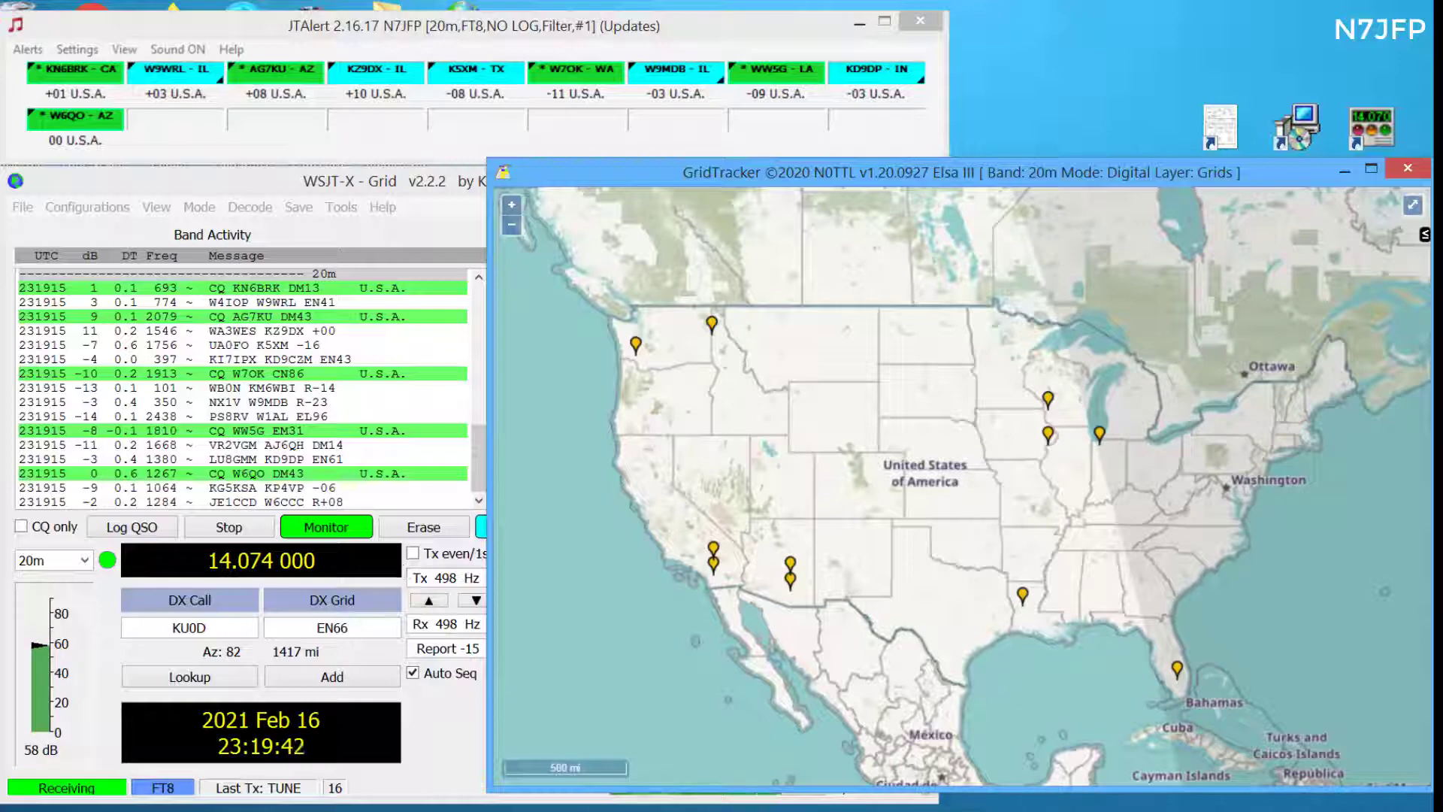
drag(1433, 14, 530, 16)
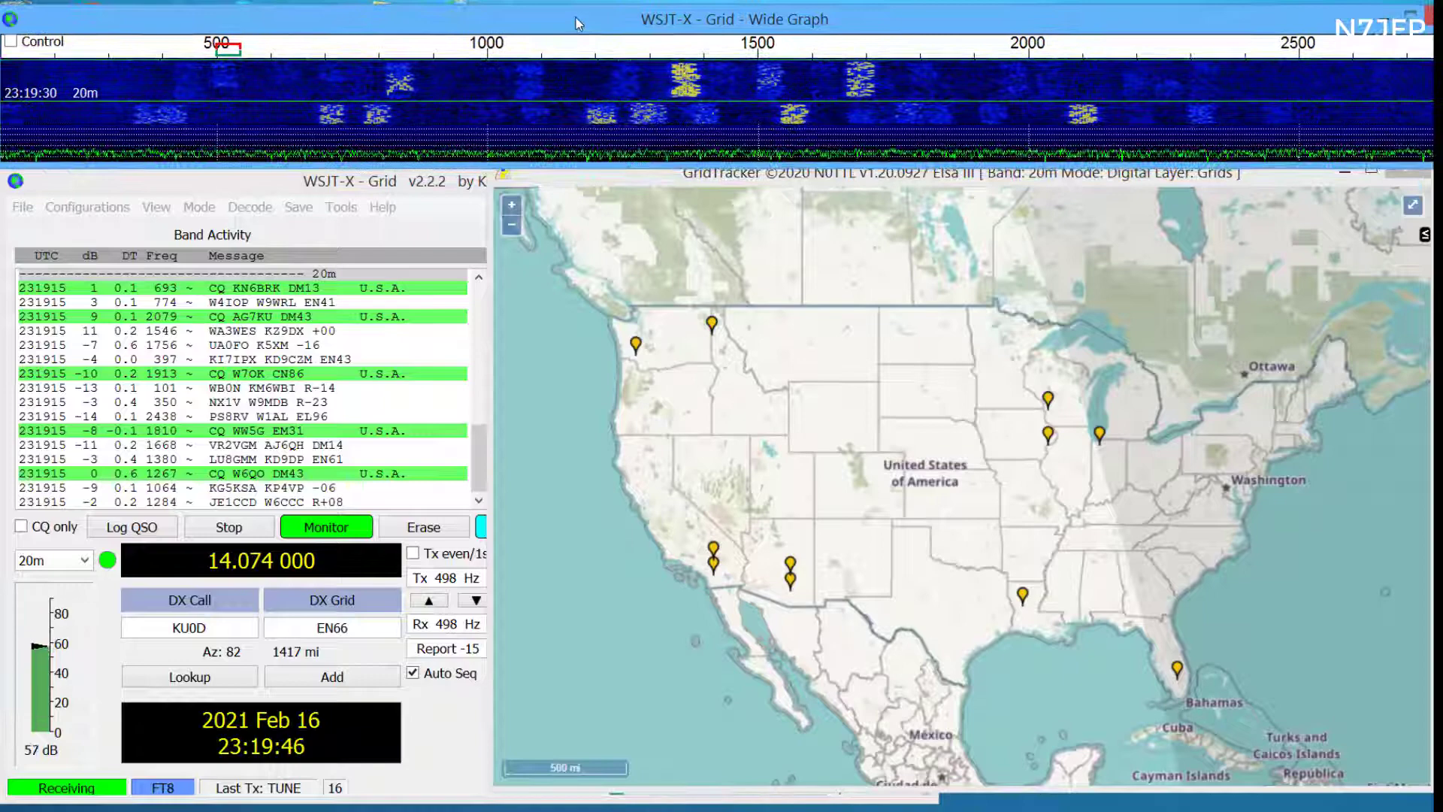
Narrow and reposition the Wide Graph, then bring the GridTracker map and its station summary to the front.
drag(530, 16, 575, 17)
drag(1435, 94, 1387, 94)
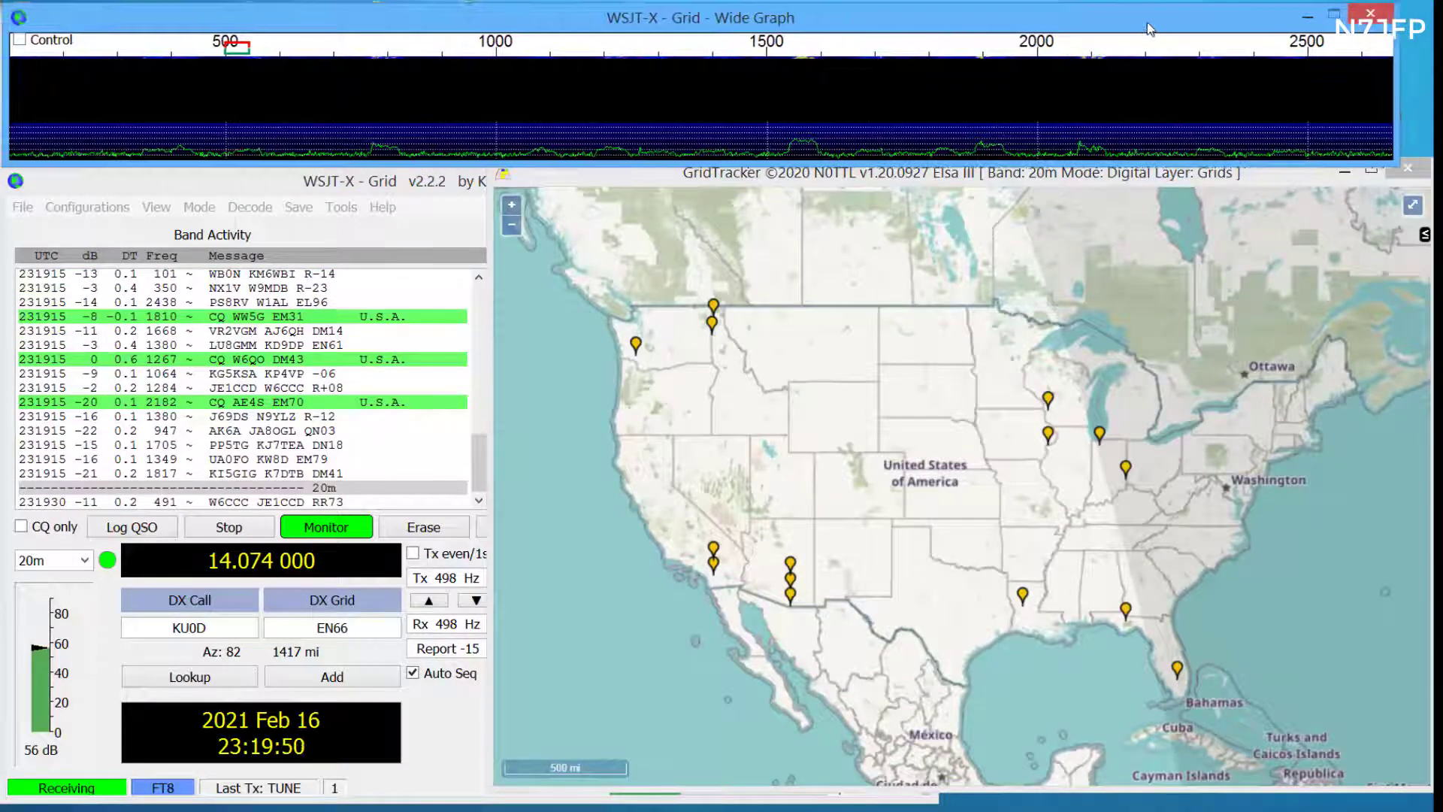
mouse_move(1139, 29)
mouse_down()
mouse_move(1170, 29)
mouse_move(1184, 147)
mouse_up()
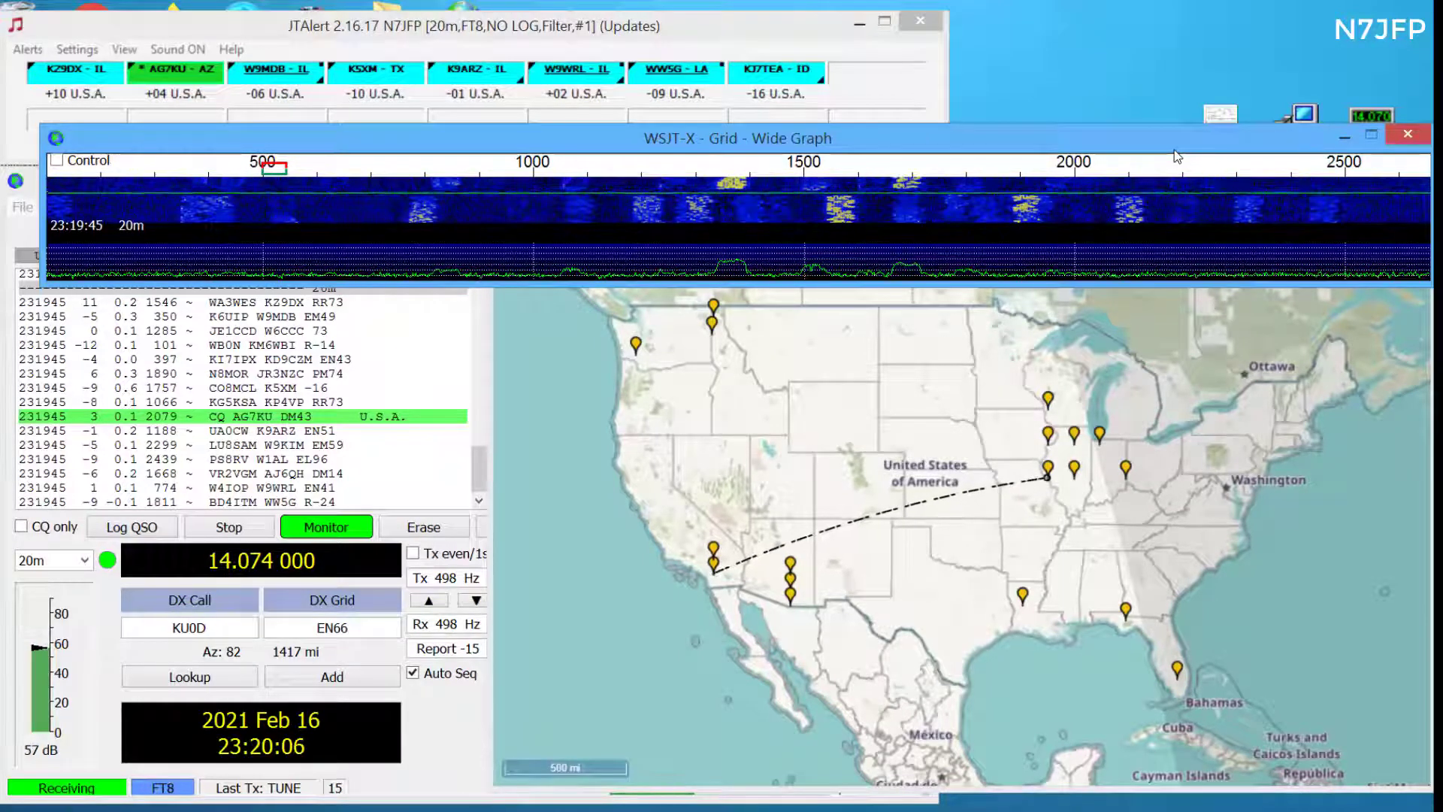
click(1269, 603)
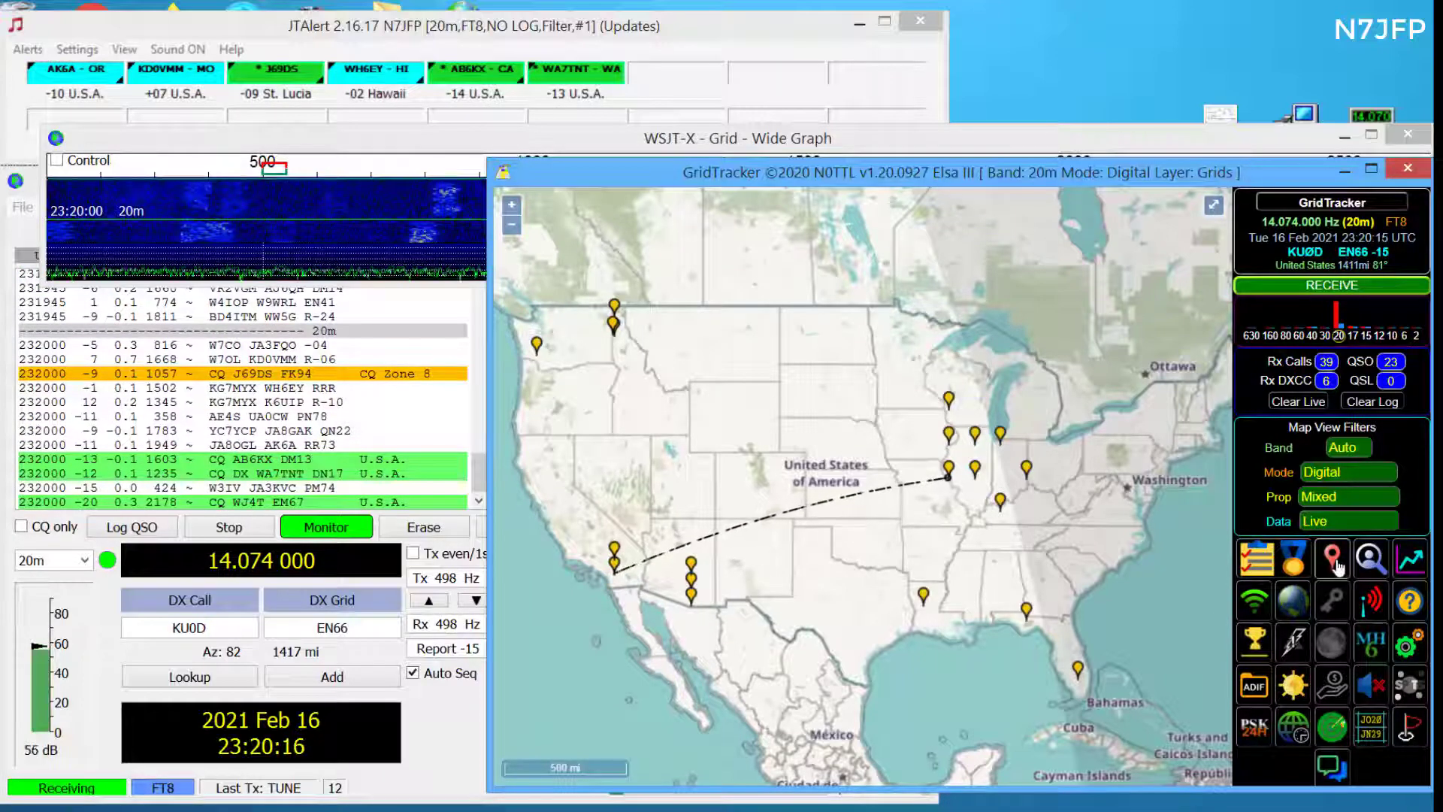
Toggle the push-pin mode several times, leaving heard stations shown as coloured grid squares.
click(1335, 560)
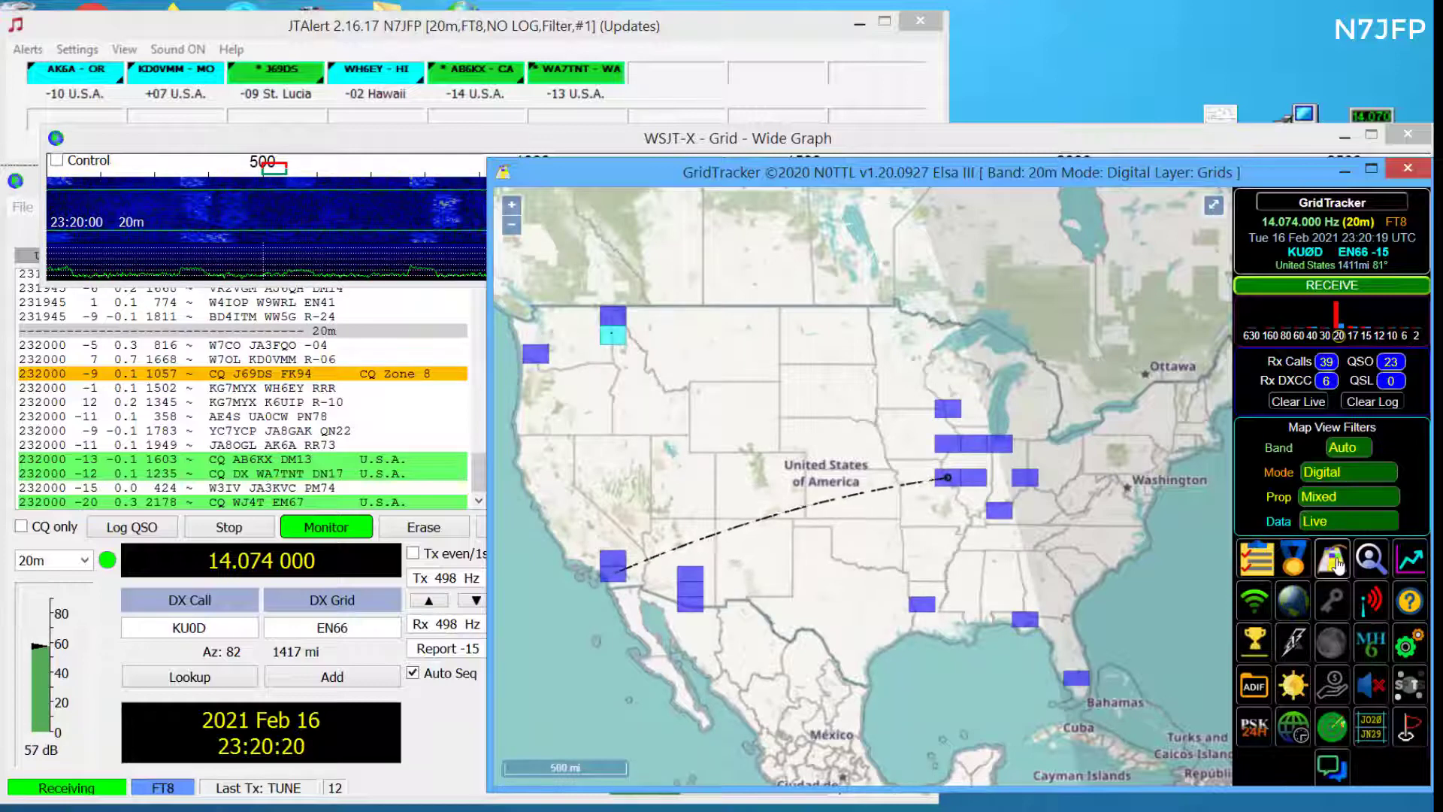
click(1335, 559)
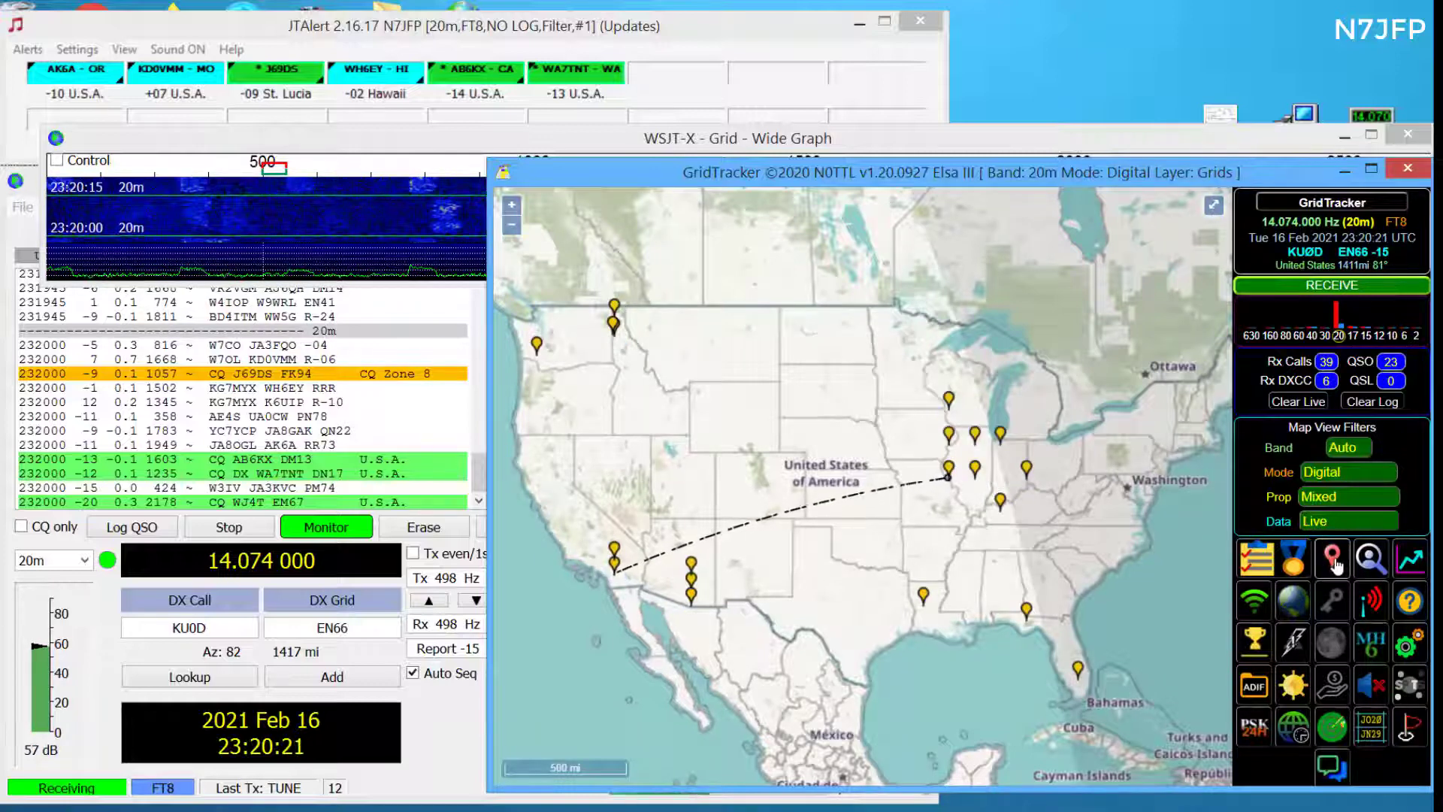
click(1336, 559)
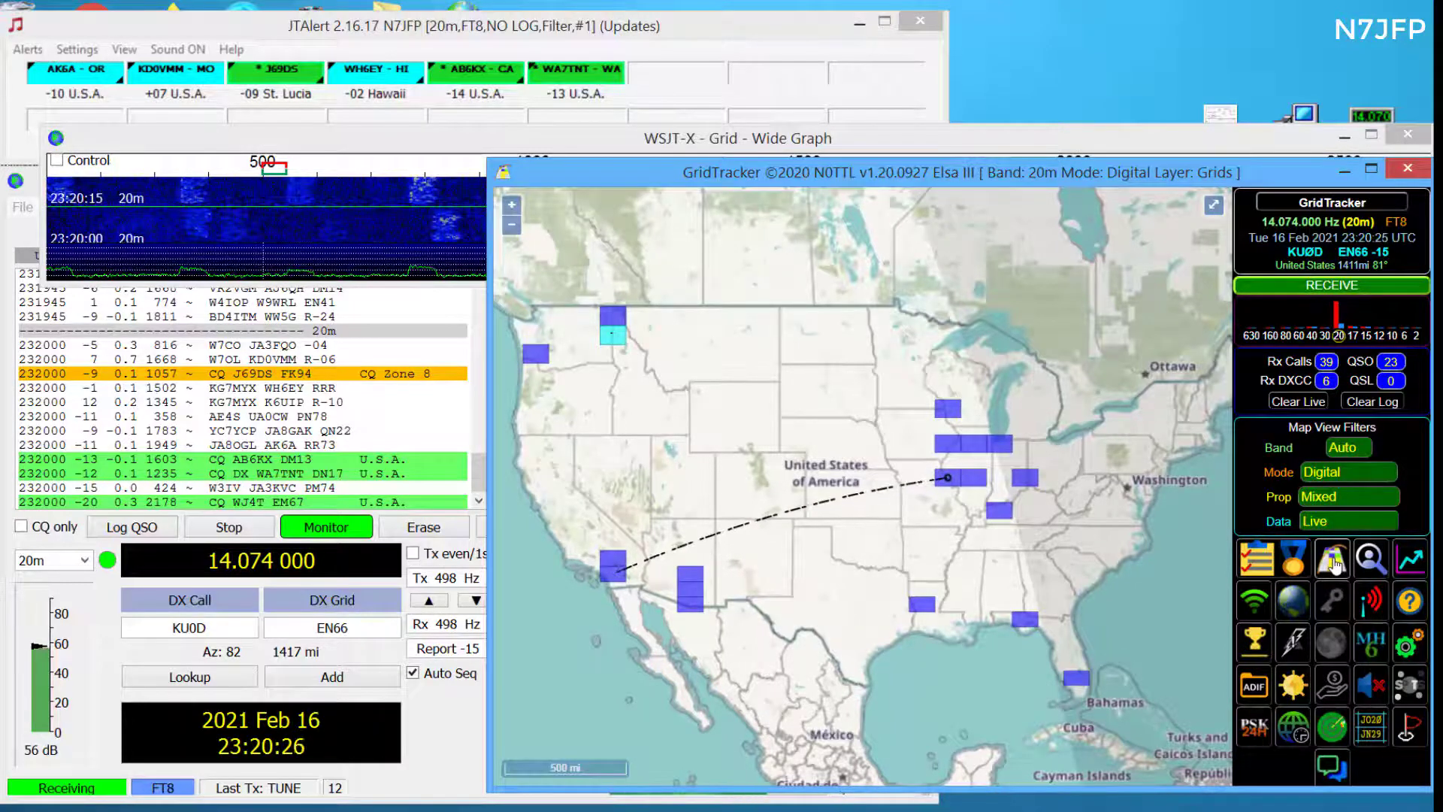
click(1335, 560)
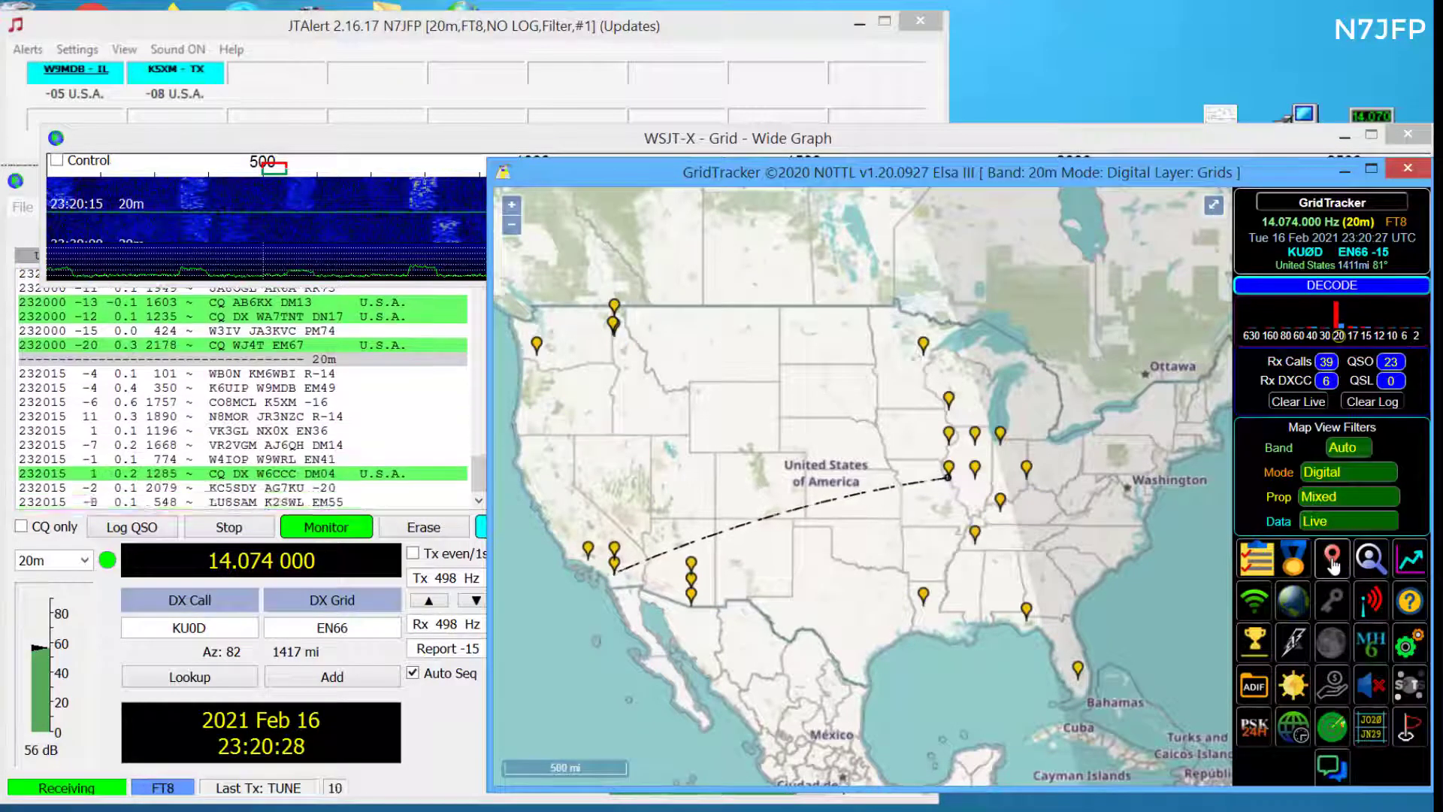
click(1334, 560)
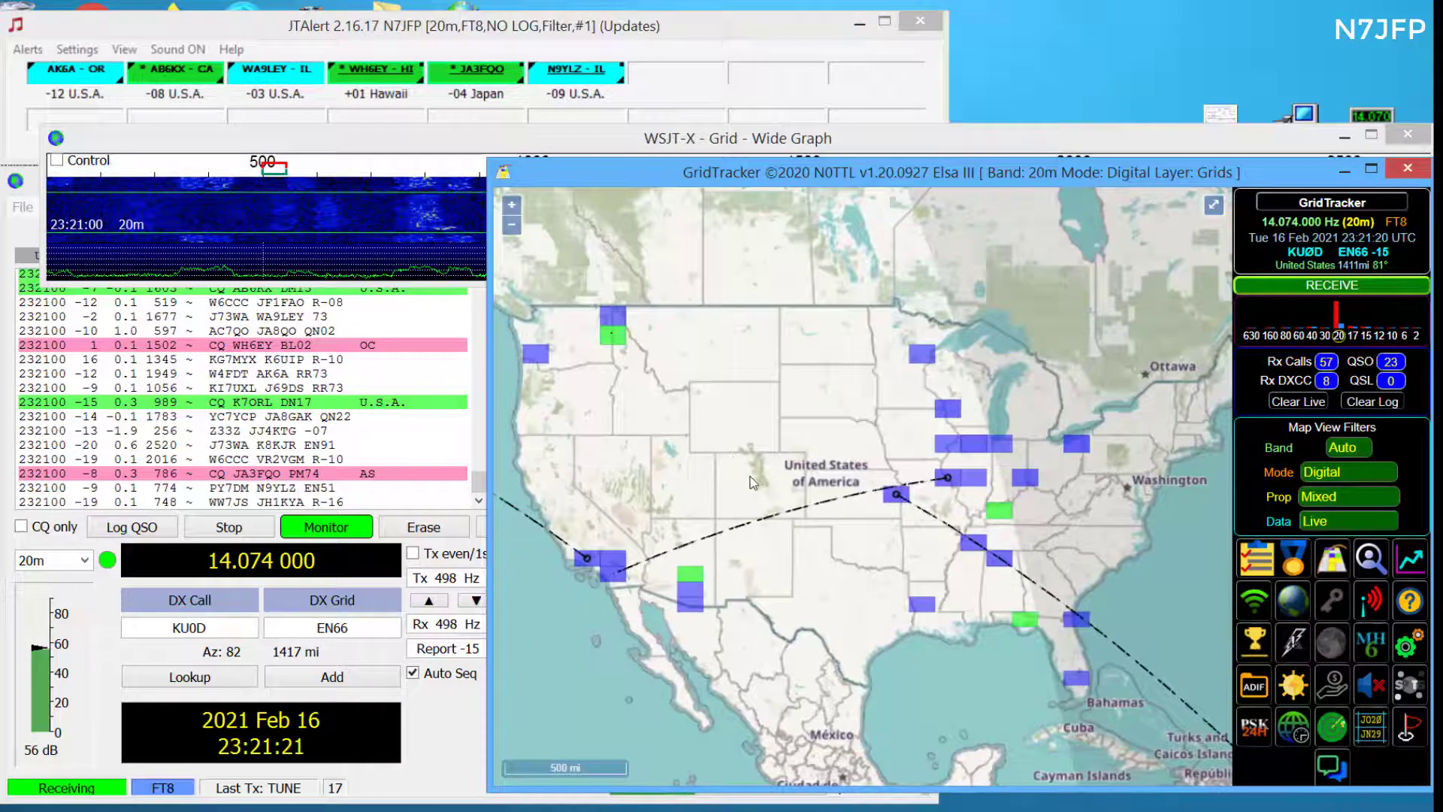
scroll(776, 576, down, 1)
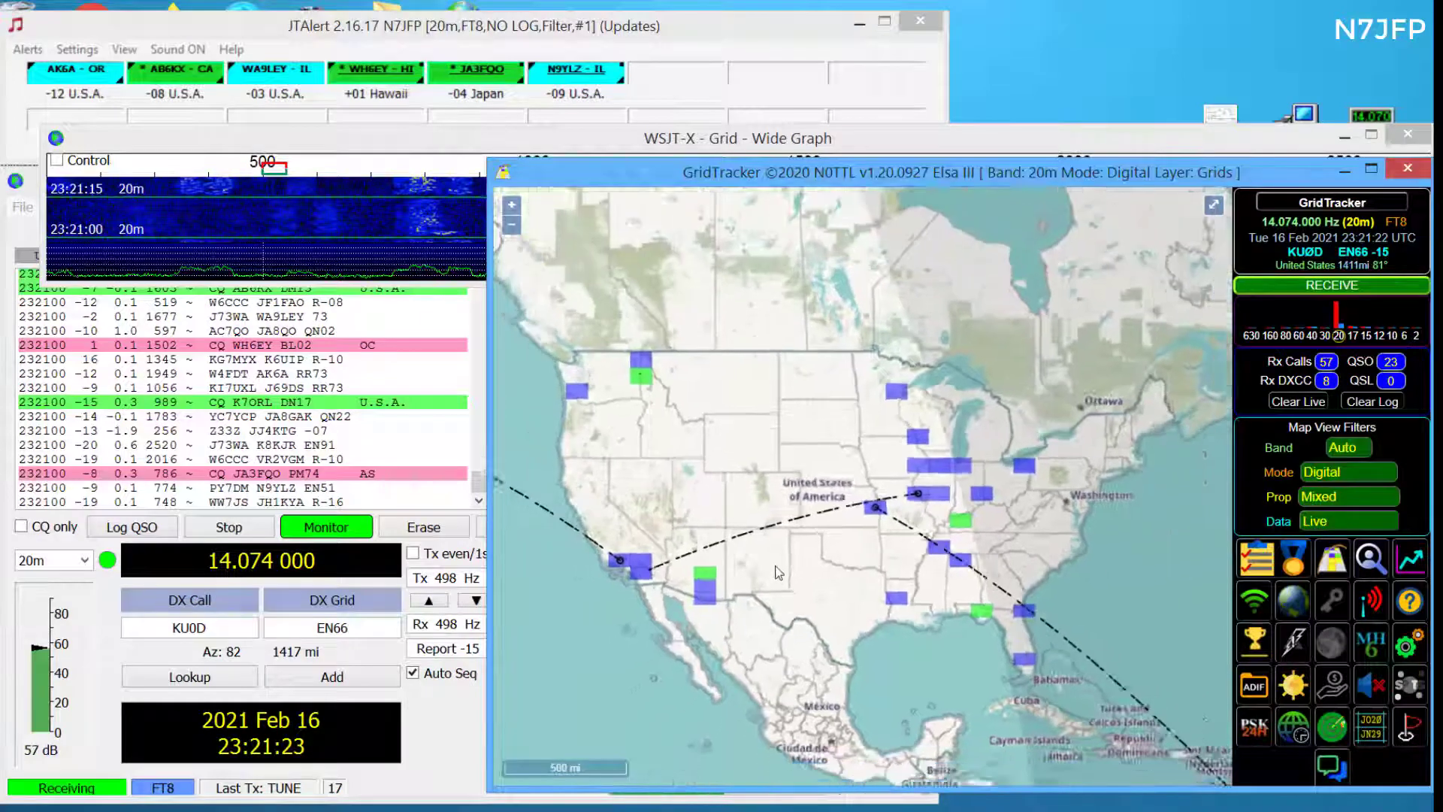
scroll(775, 575, down, 1)
scroll(776, 573, down, 1)
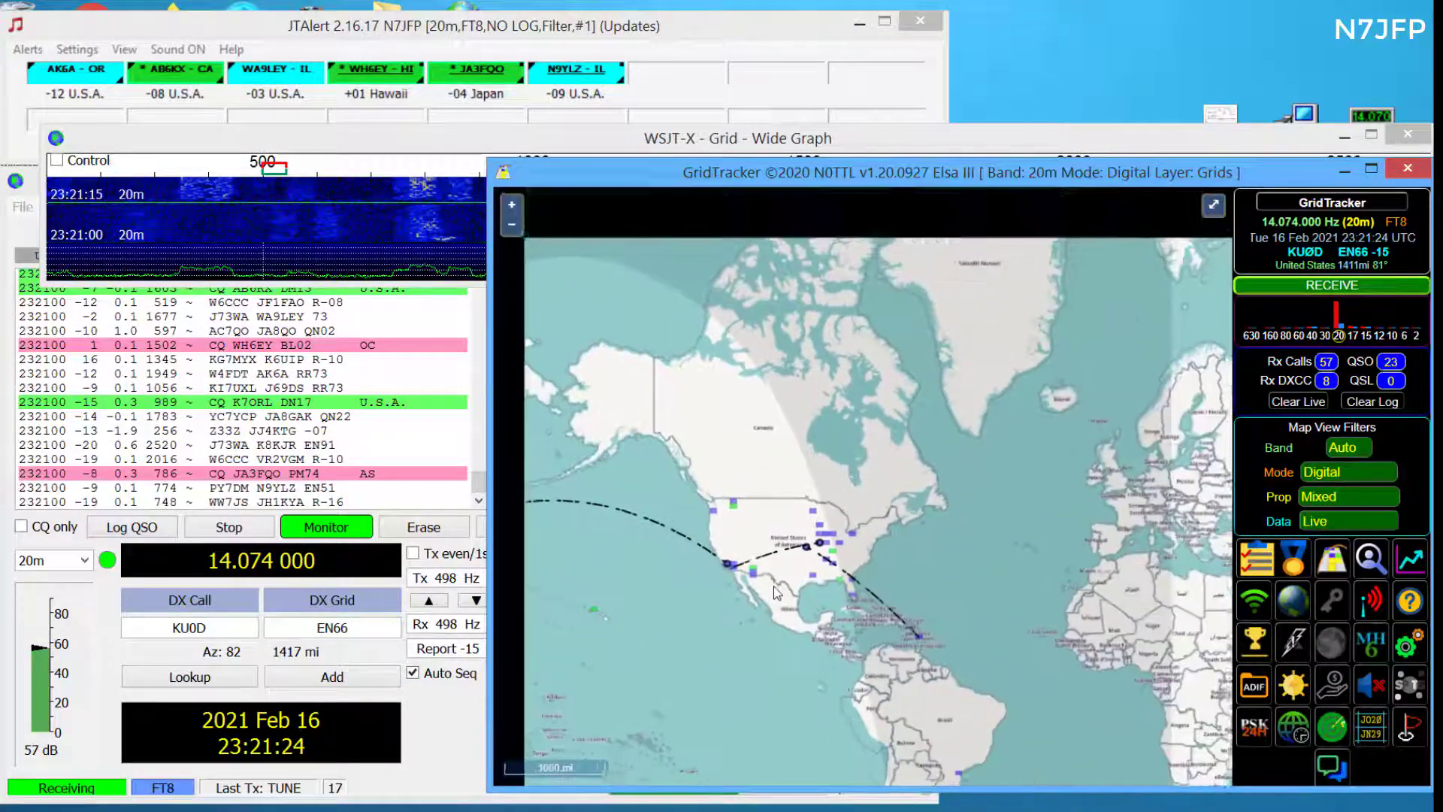
scroll(964, 536, down, 1)
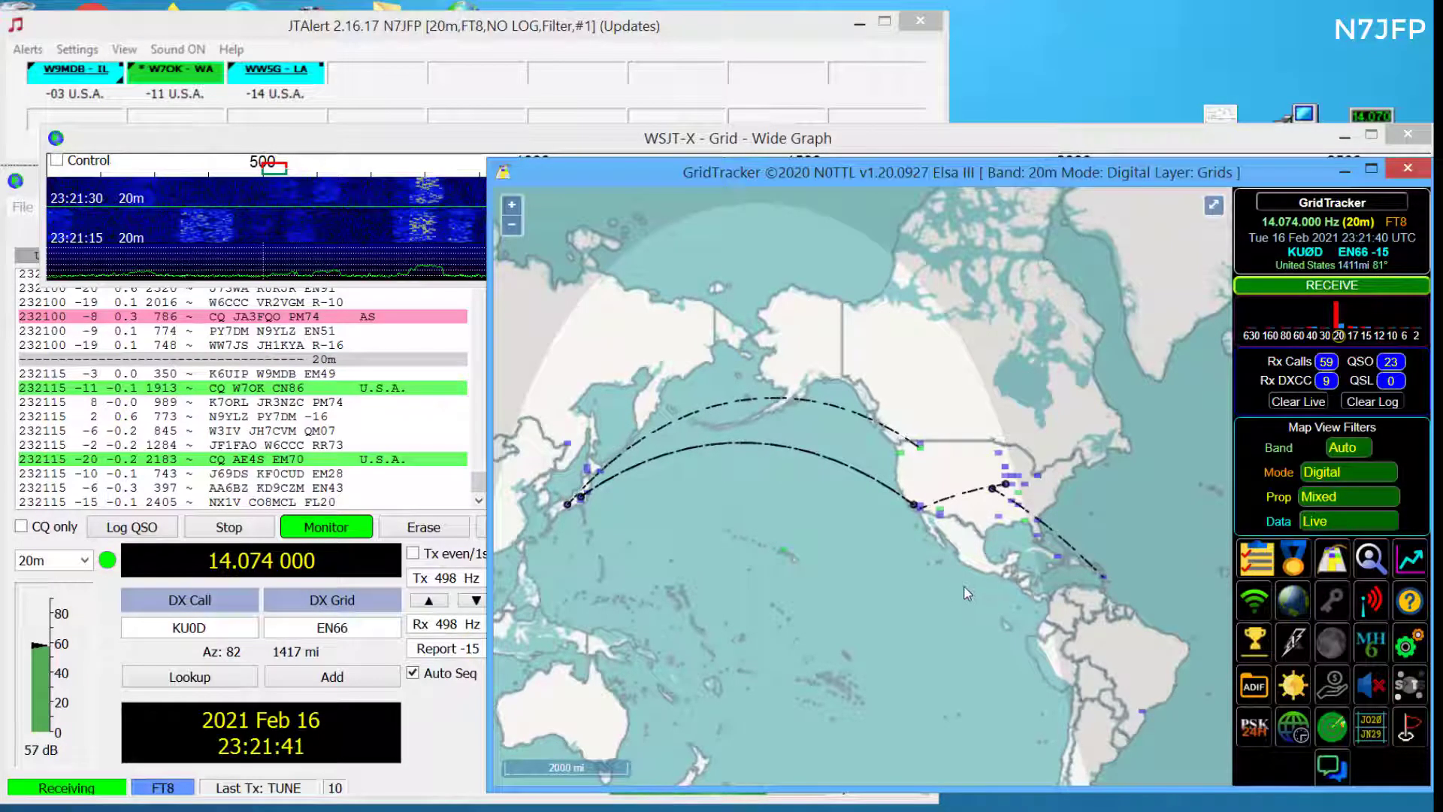
scroll(807, 485, up, 1)
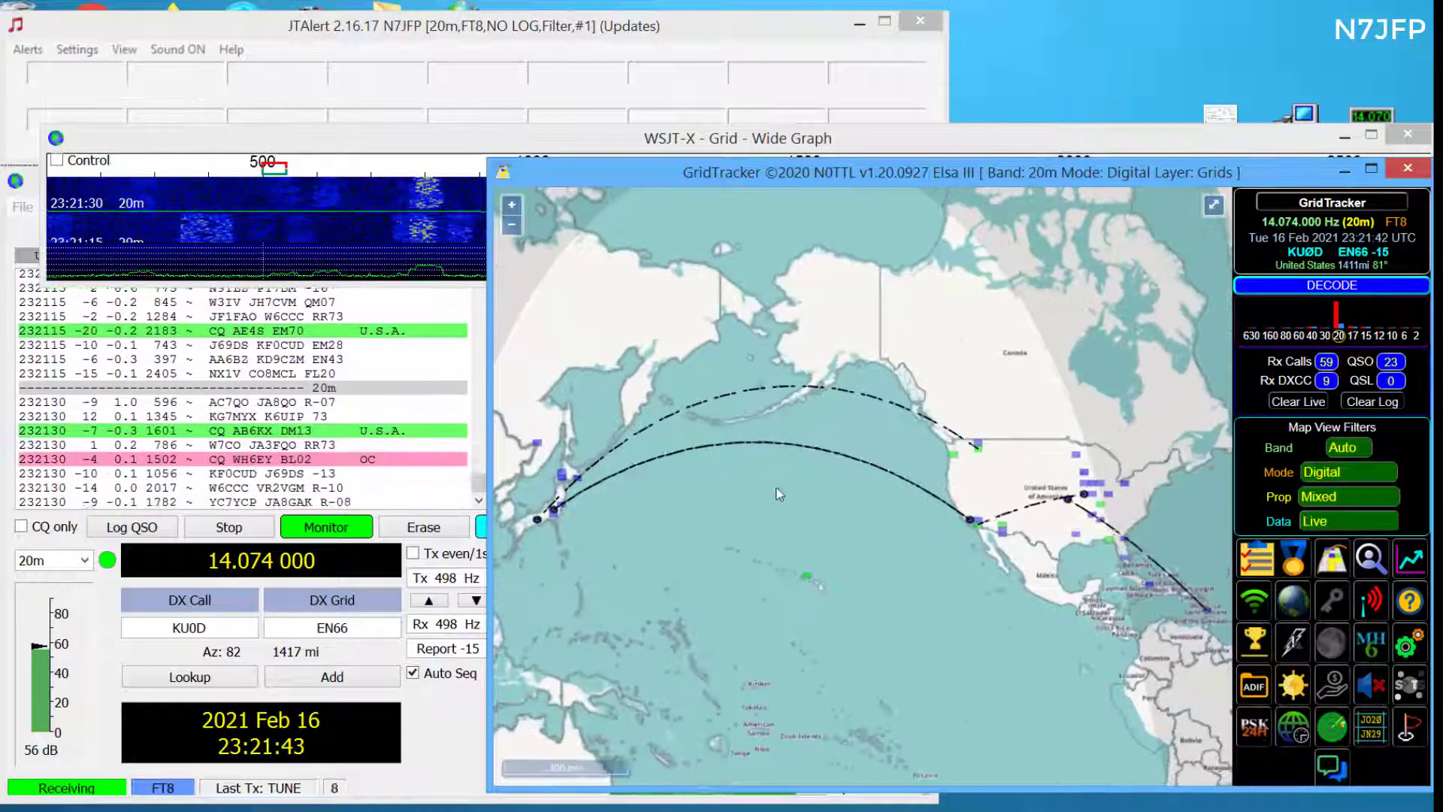
scroll(828, 496, up, 2)
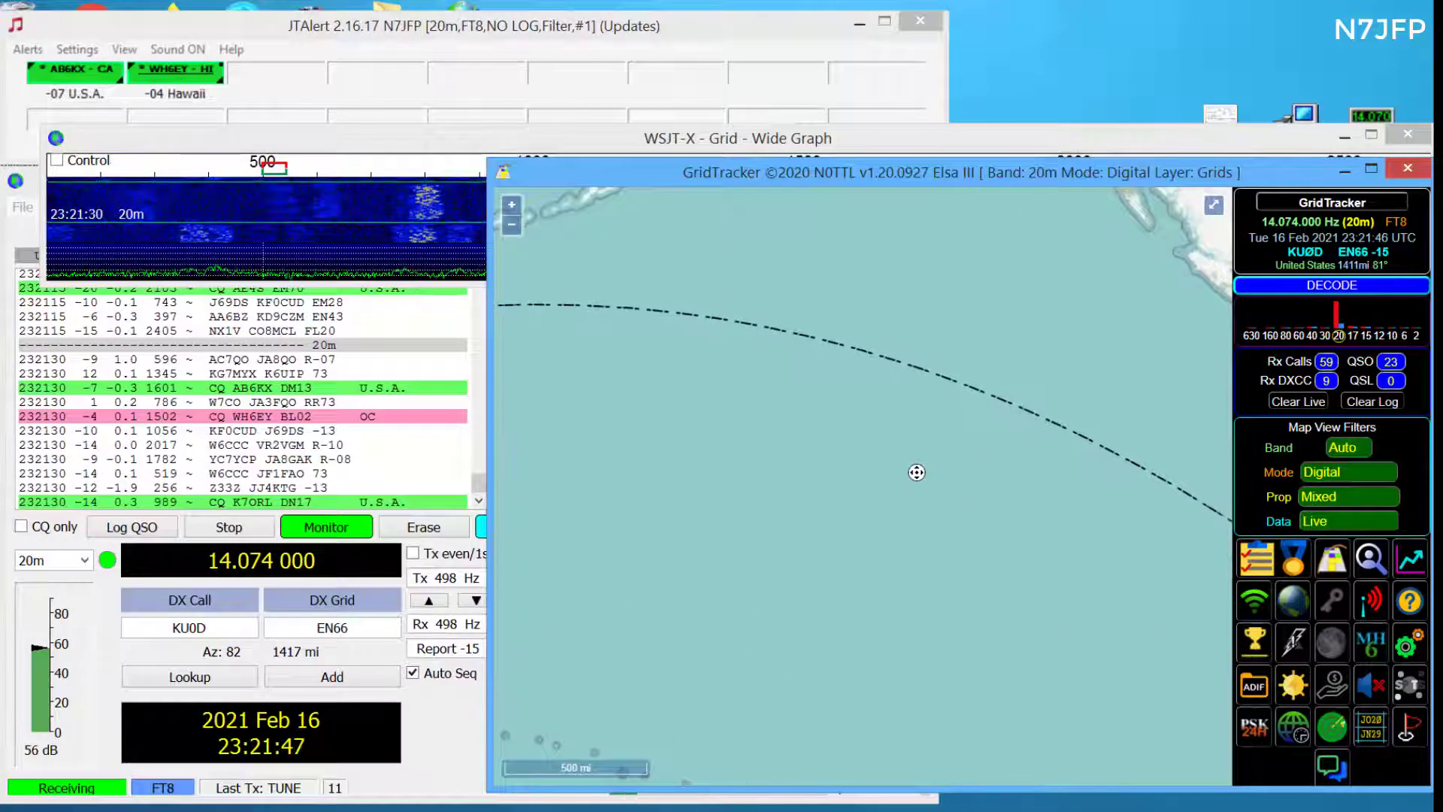
scroll(916, 473, down, 1)
scroll(918, 473, down, 1)
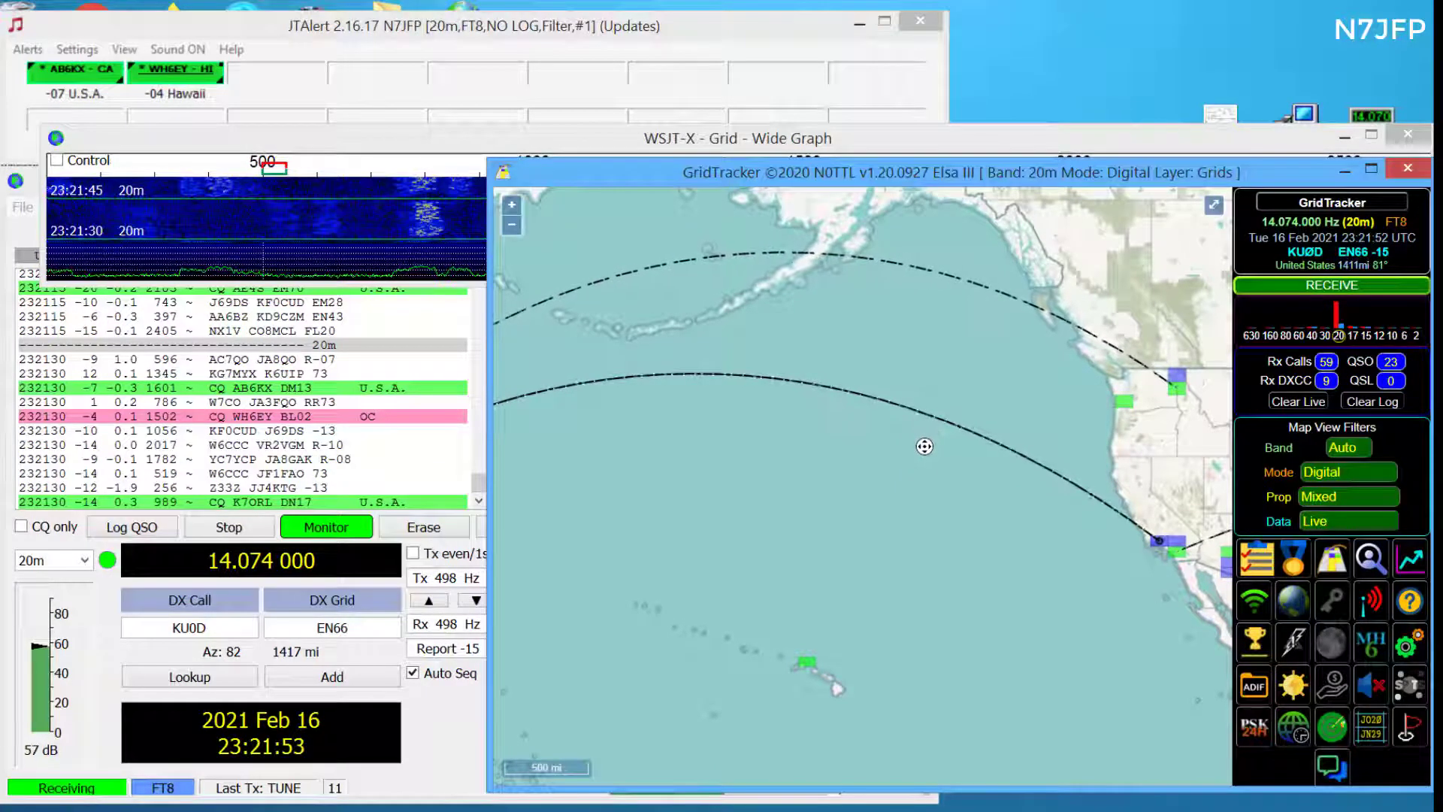
scroll(924, 428, down, 1)
scroll(925, 428, down, 2)
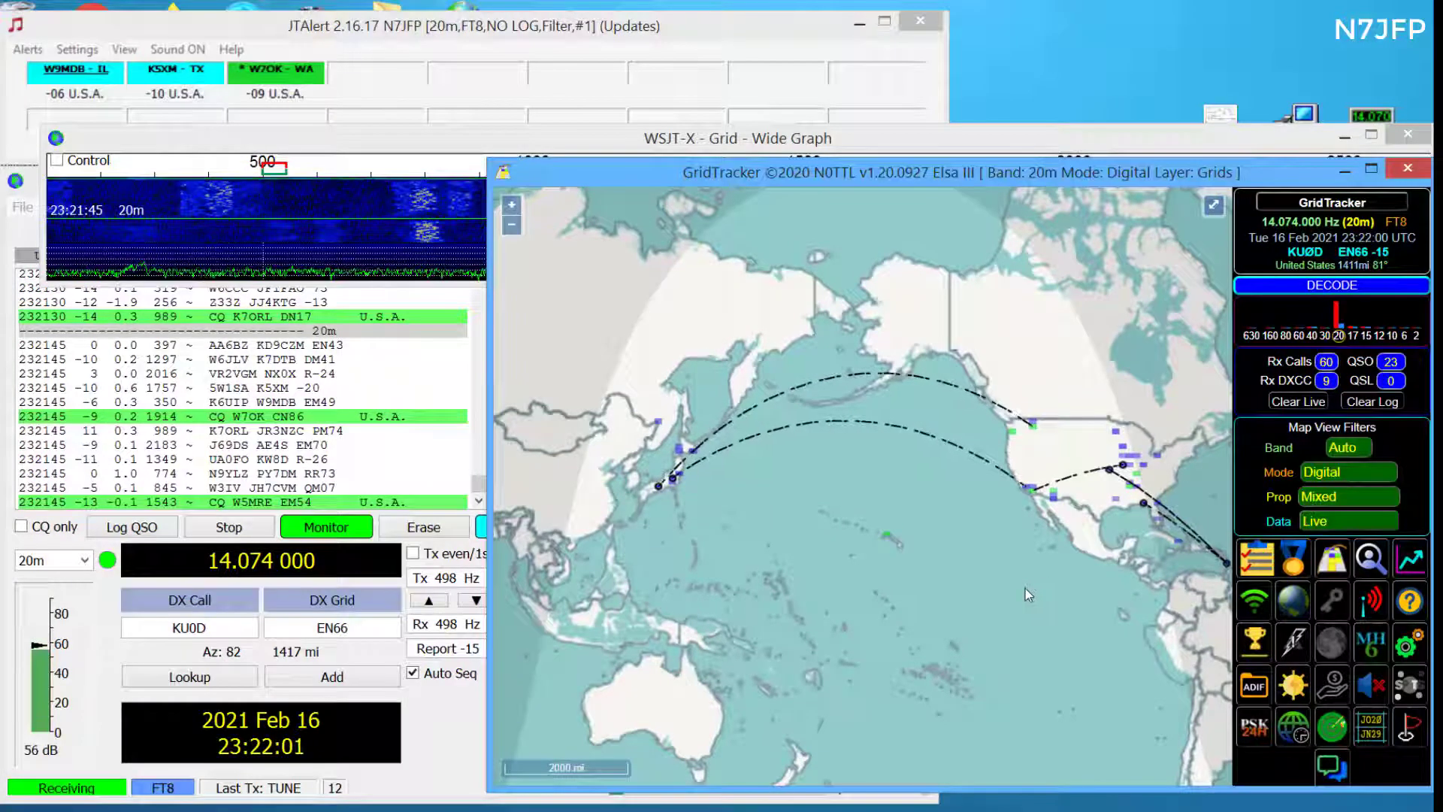
scroll(1021, 589, down, 1)
Pan the map to centre on the United States and hide the station summary so the map widens.
drag(1018, 585, 890, 561)
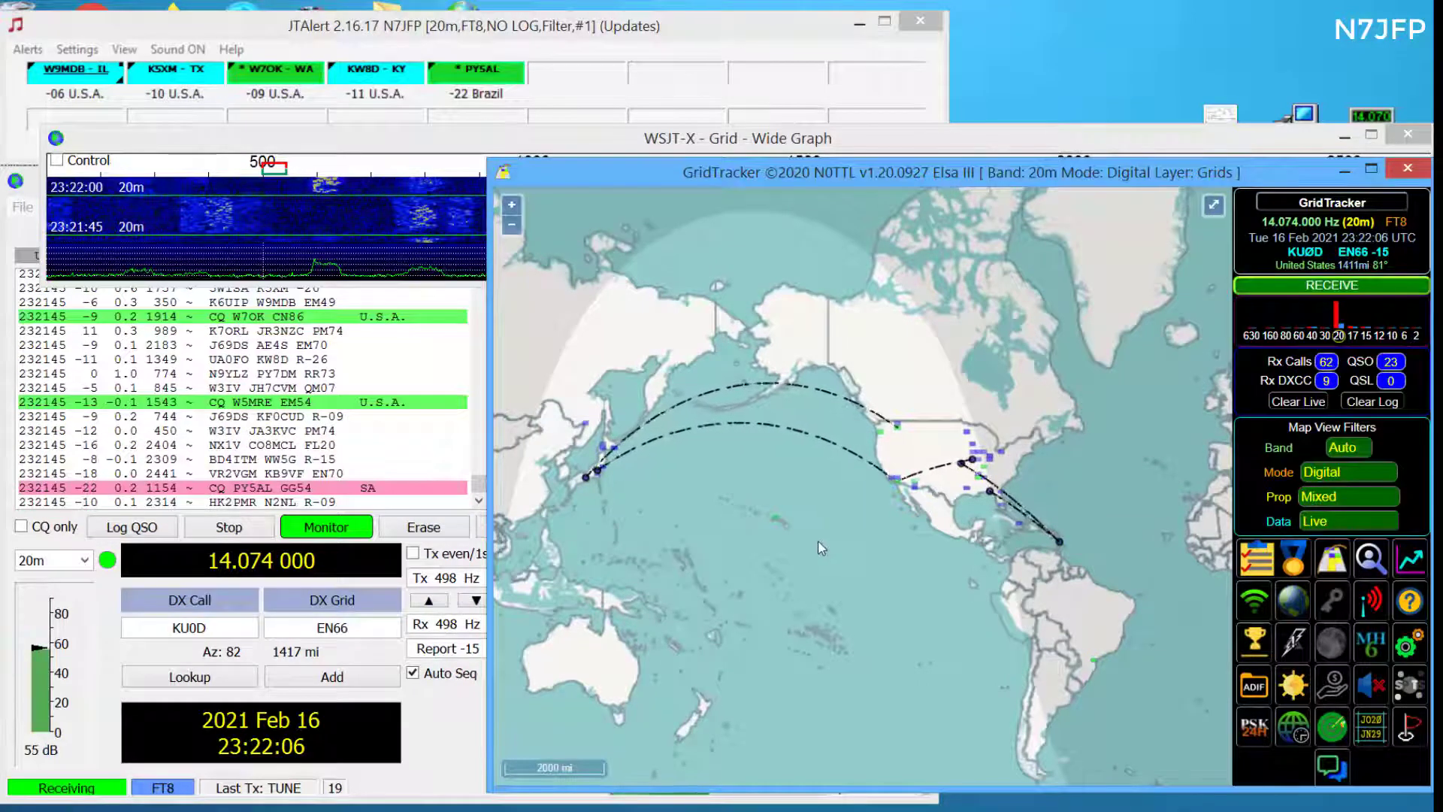
scroll(917, 441, up, 2)
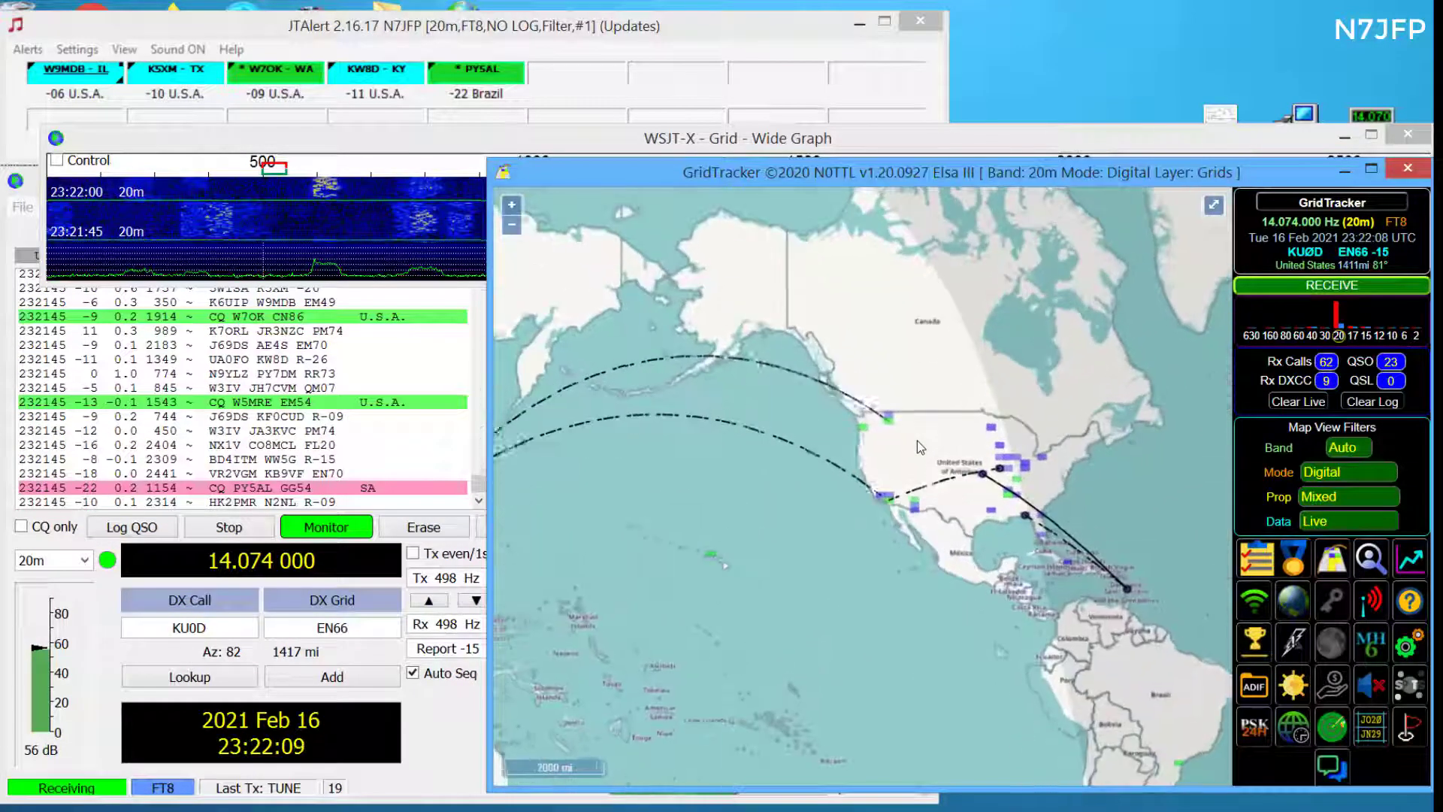
scroll(930, 454, up, 1)
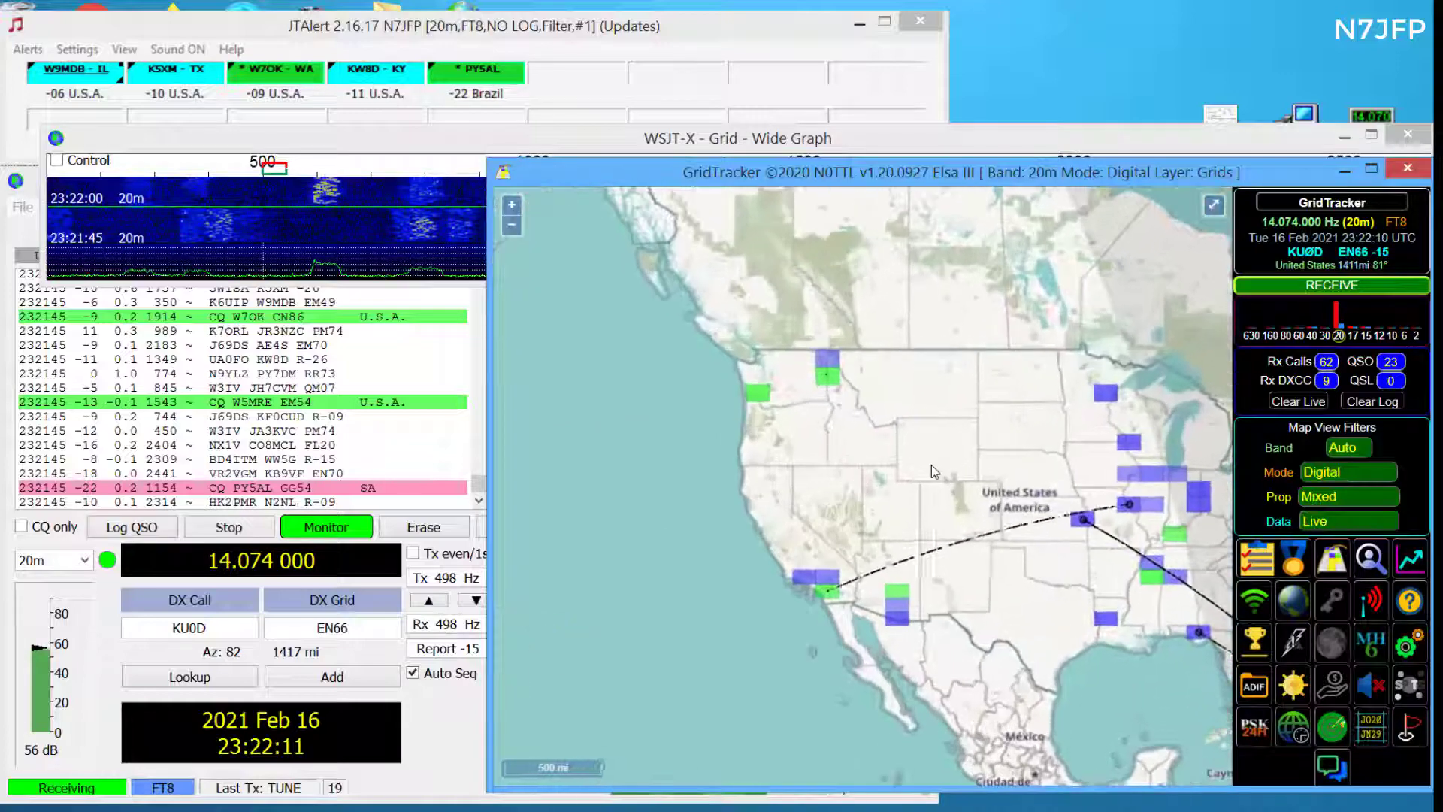
drag(932, 465, 750, 431)
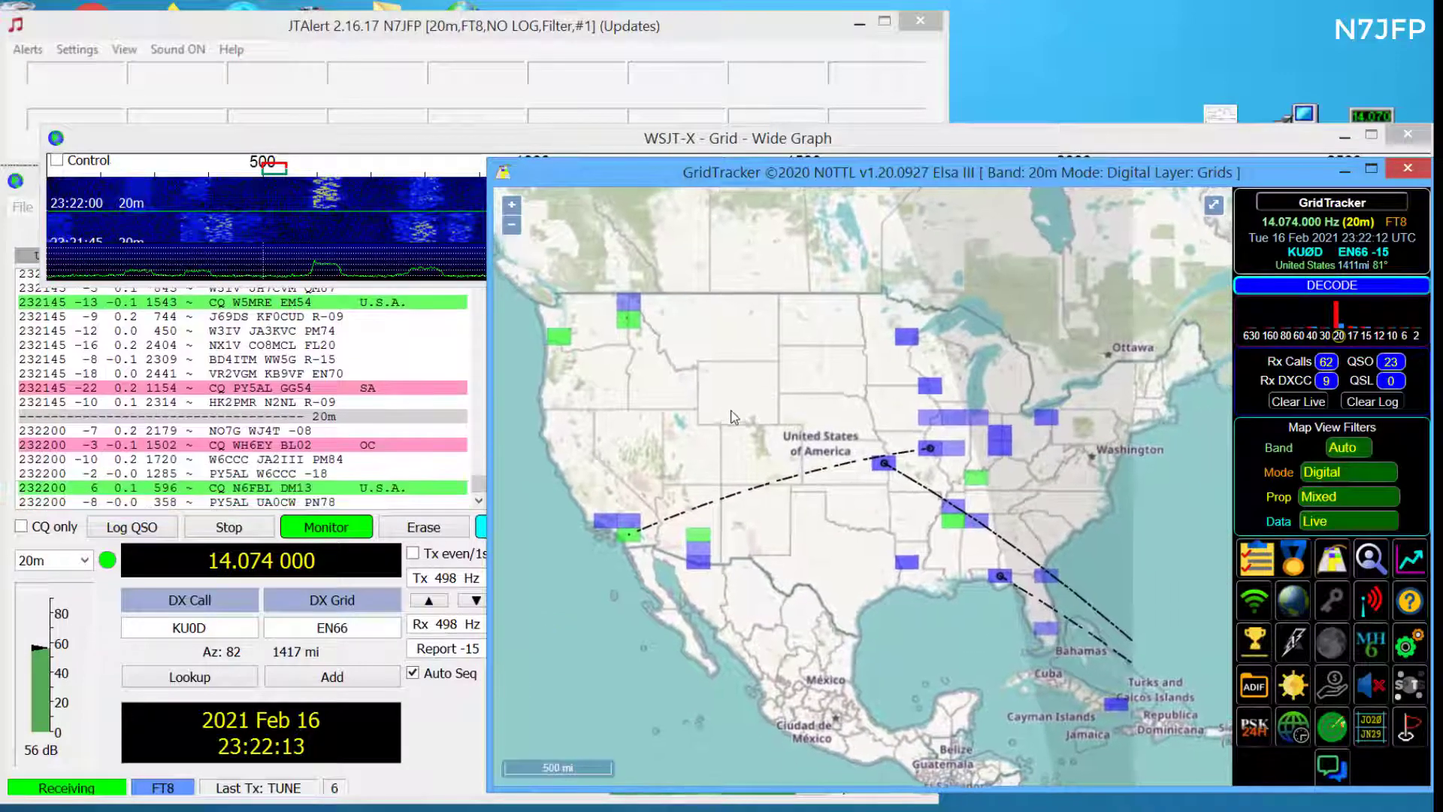
click(1214, 205)
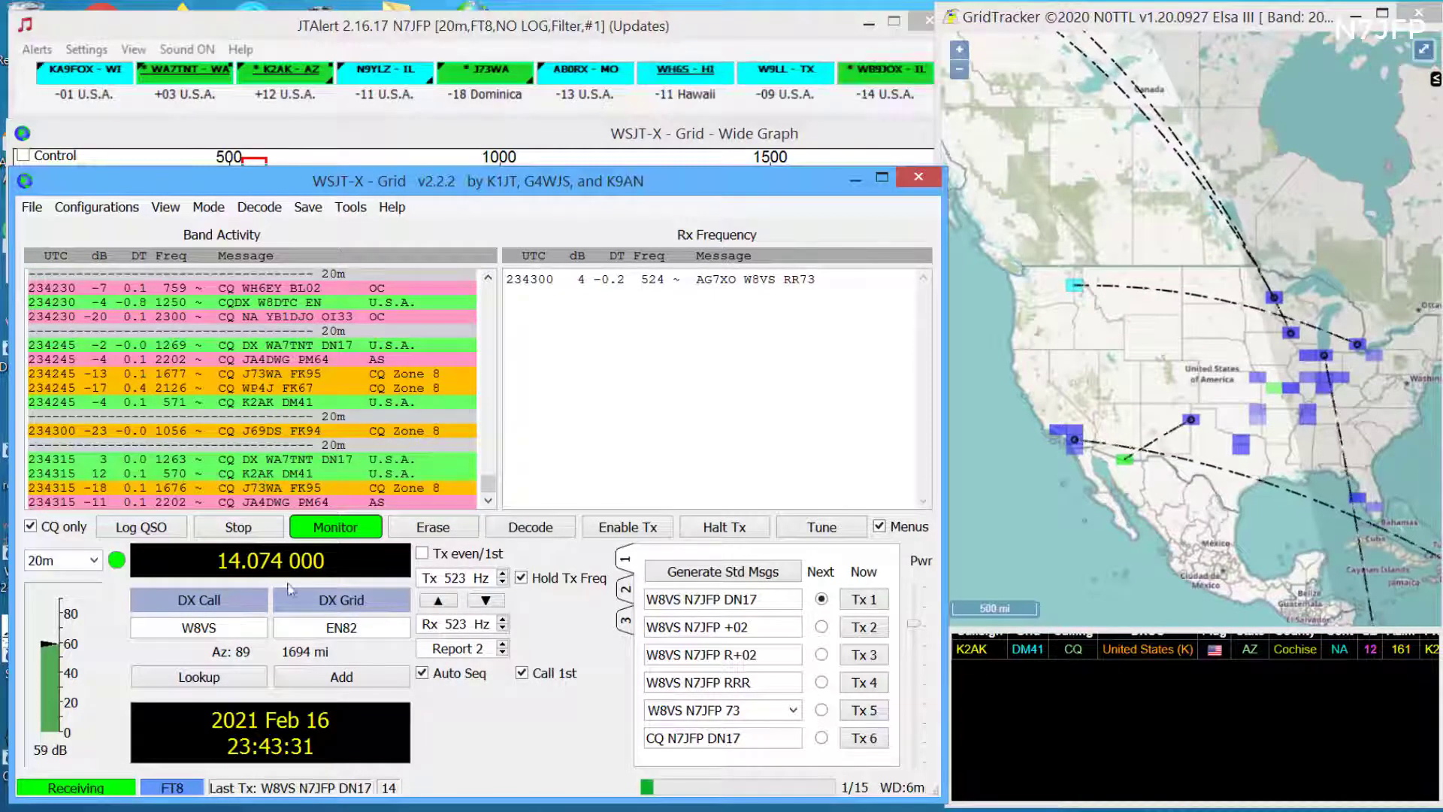
Answer K2AK's CQ from Band Activity, dismiss the callsign details, and let Auto Seq complete the QSO.
double_click(257, 475)
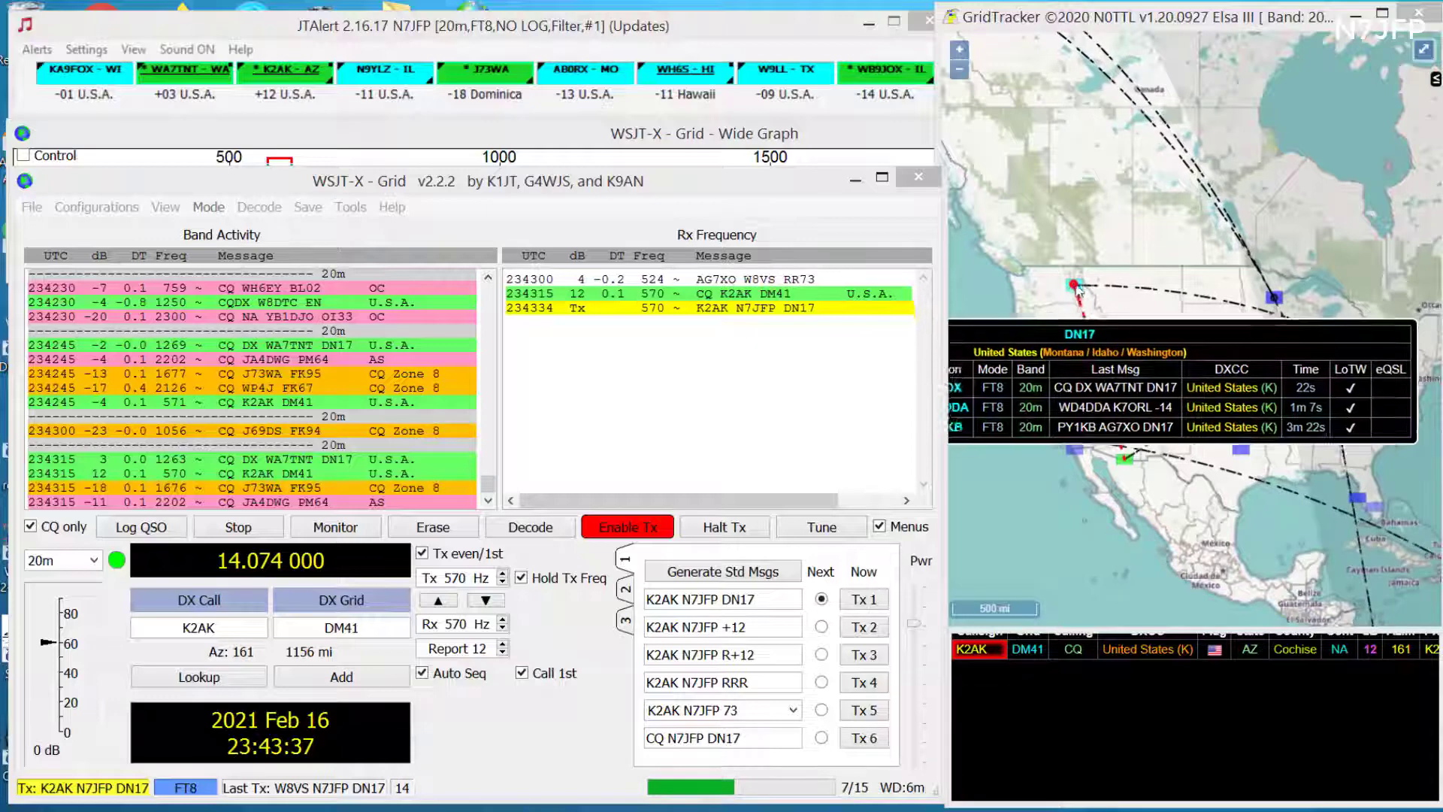
mouse_move(1124, 459)
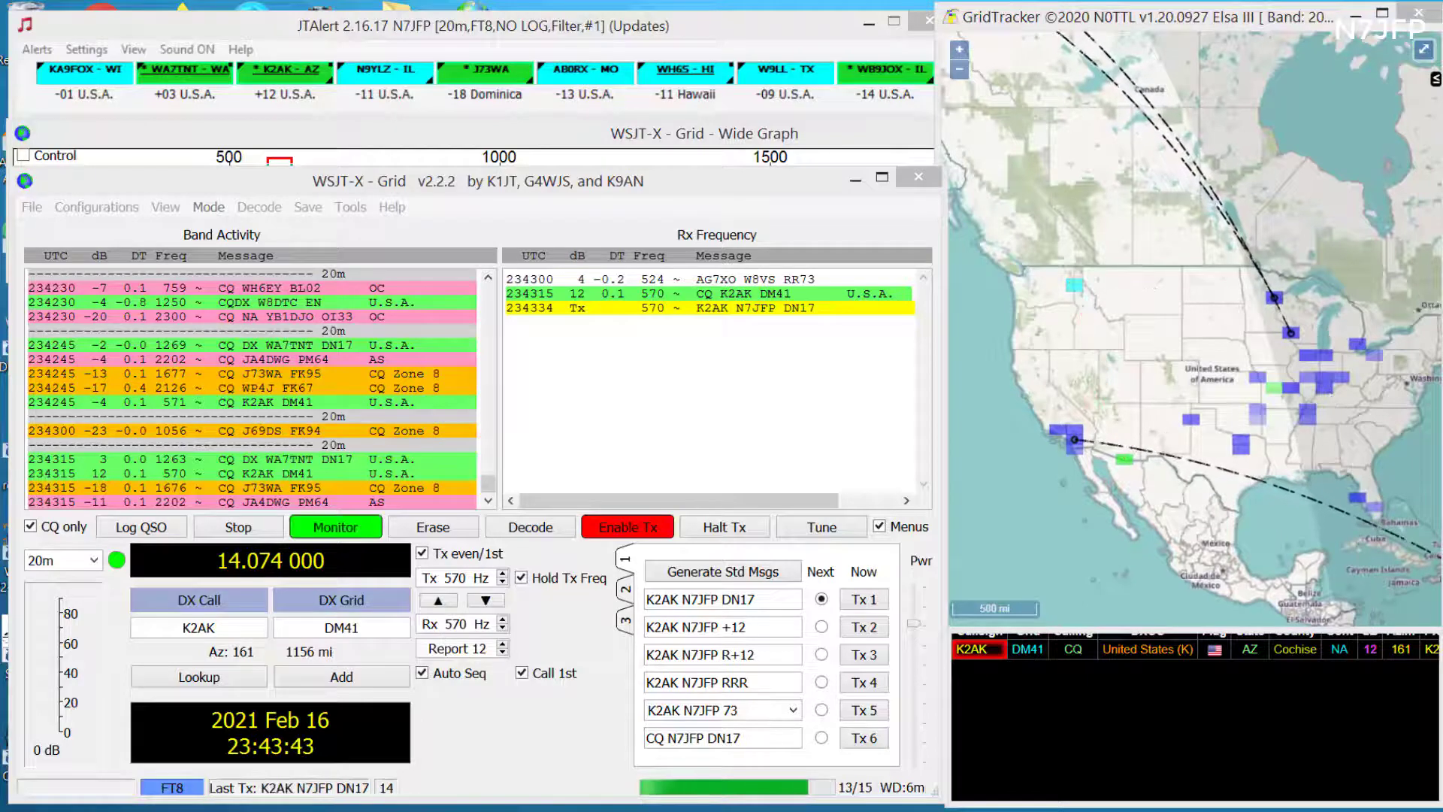
drag(1227, 82, 1262, 65)
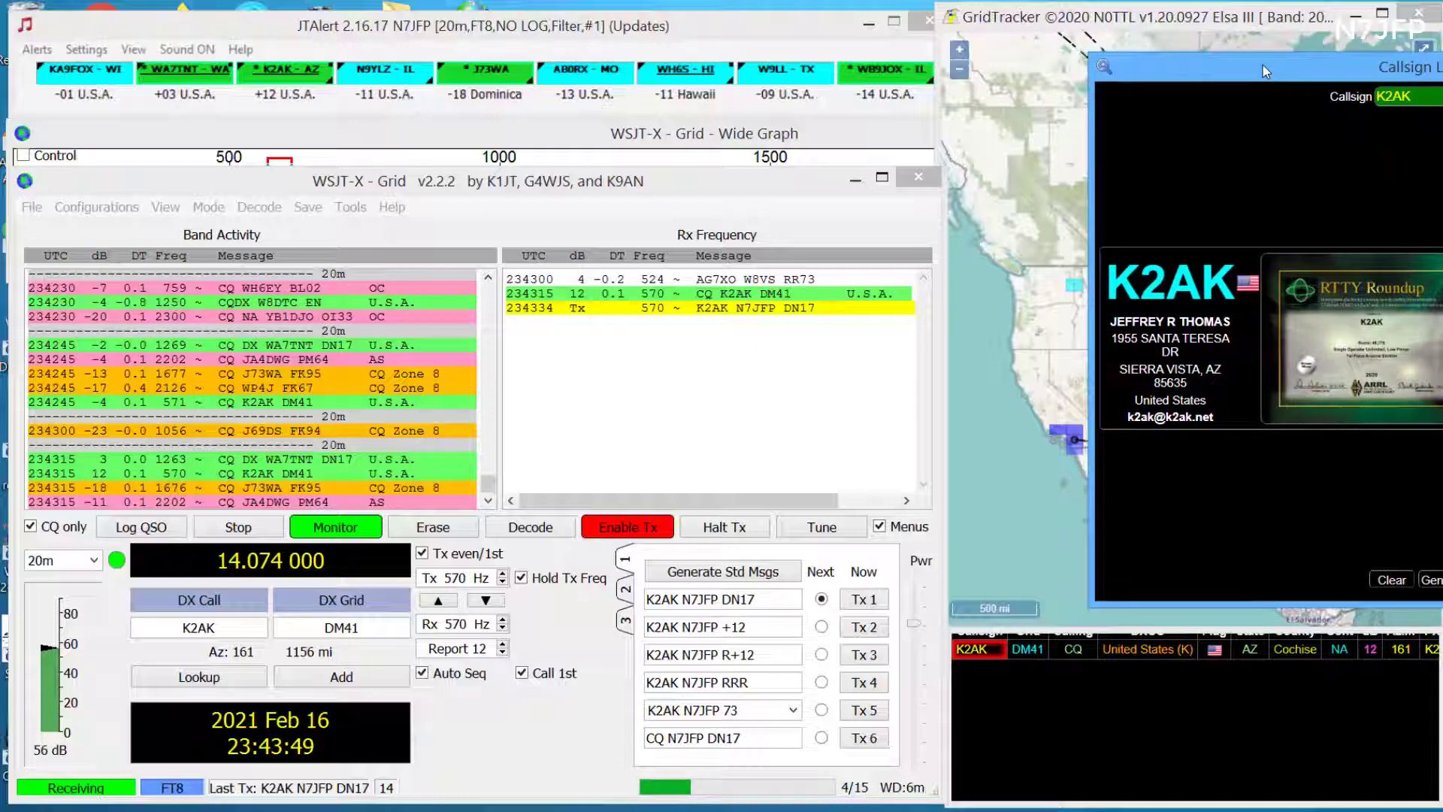
key(Escape)
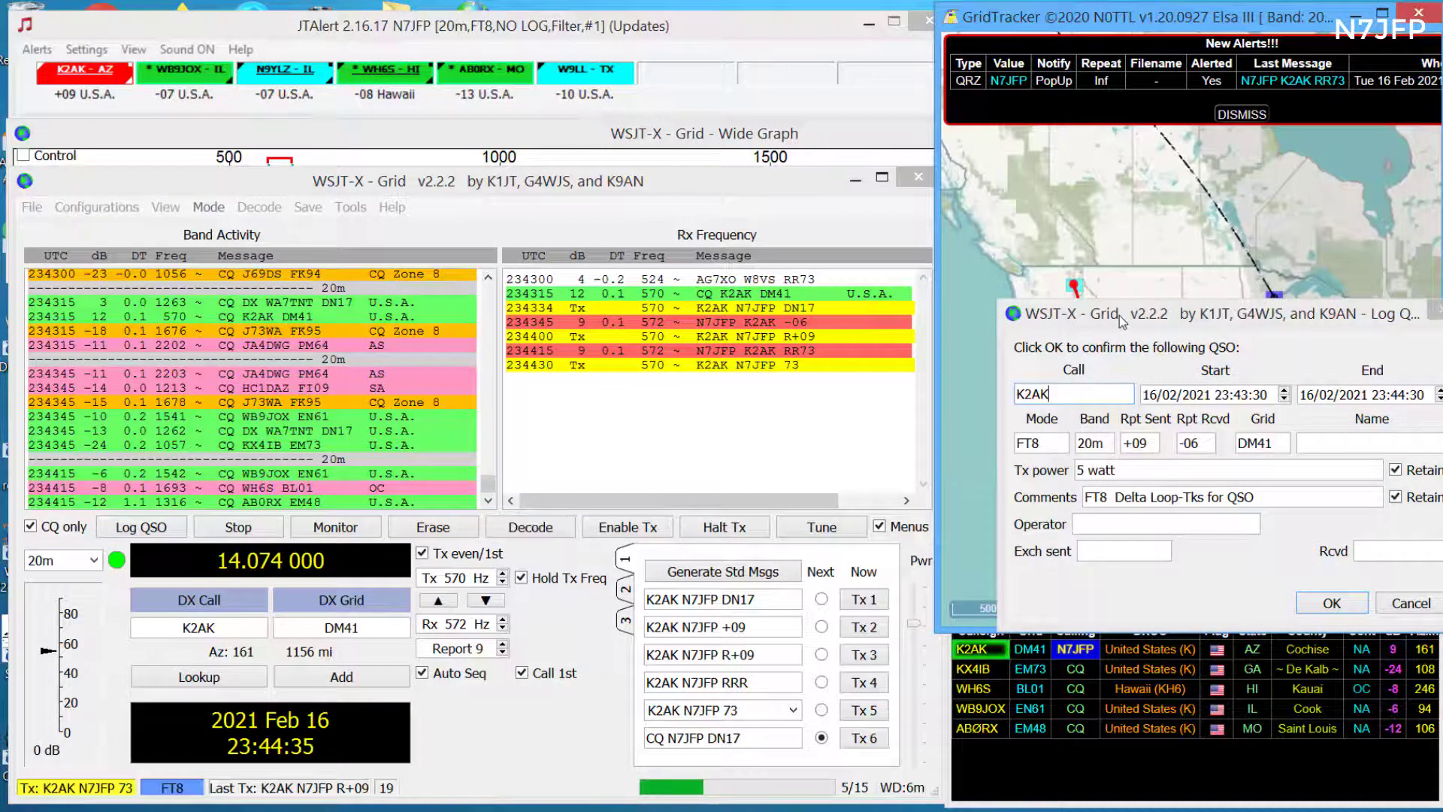
Confirm the Log QSO dialog to log the K2AK contact and clear the DX call fields.
drag(1161, 313, 1111, 270)
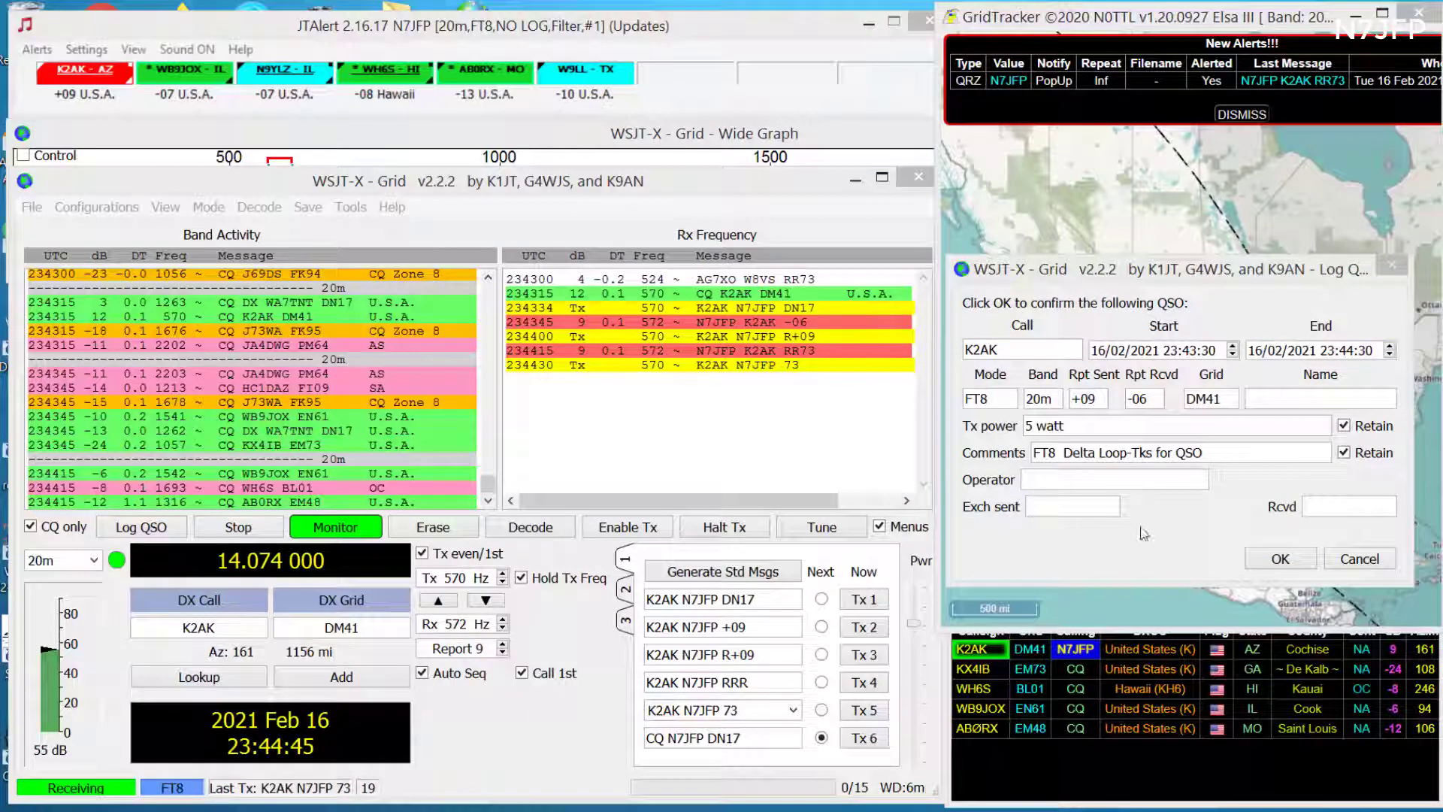
click(1275, 559)
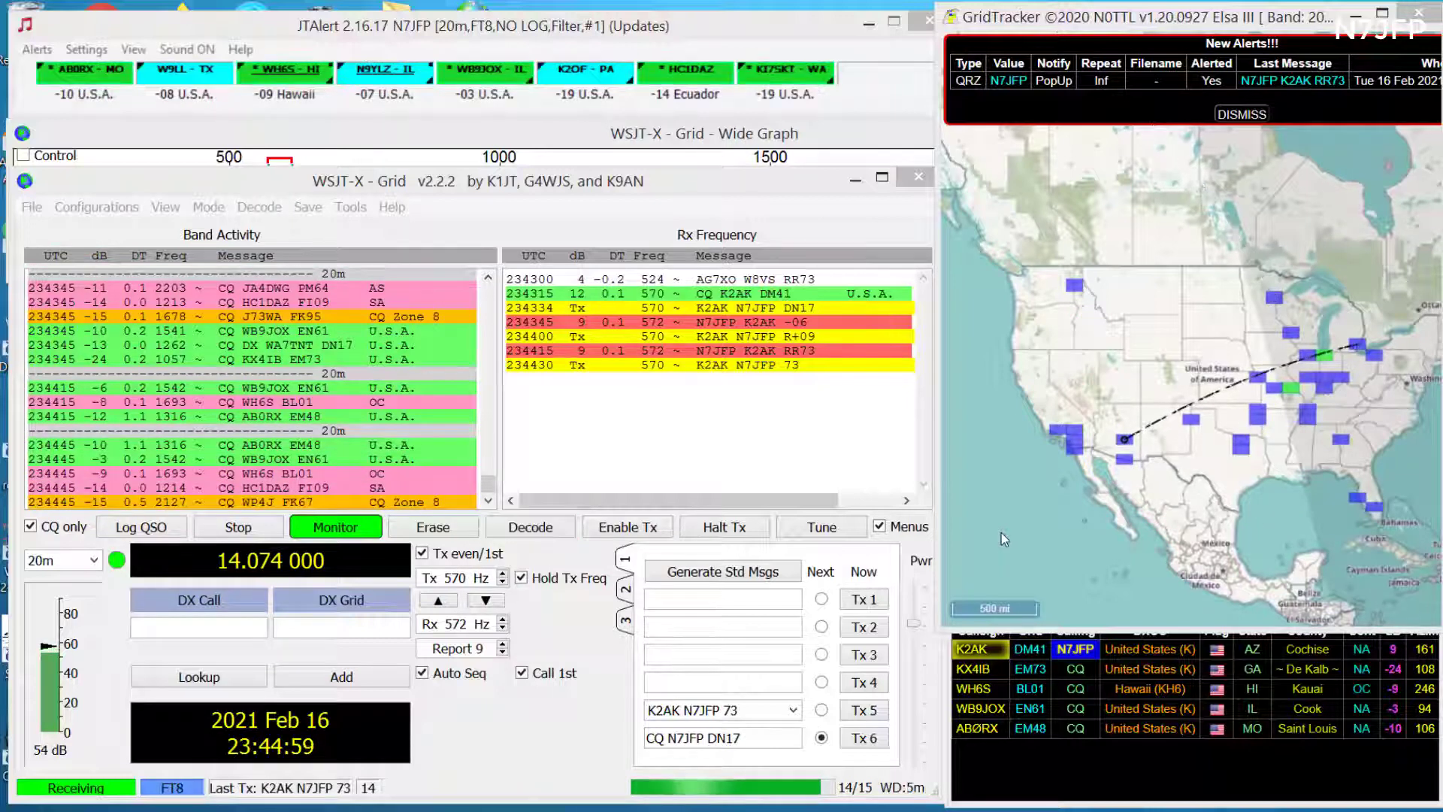
click(1027, 537)
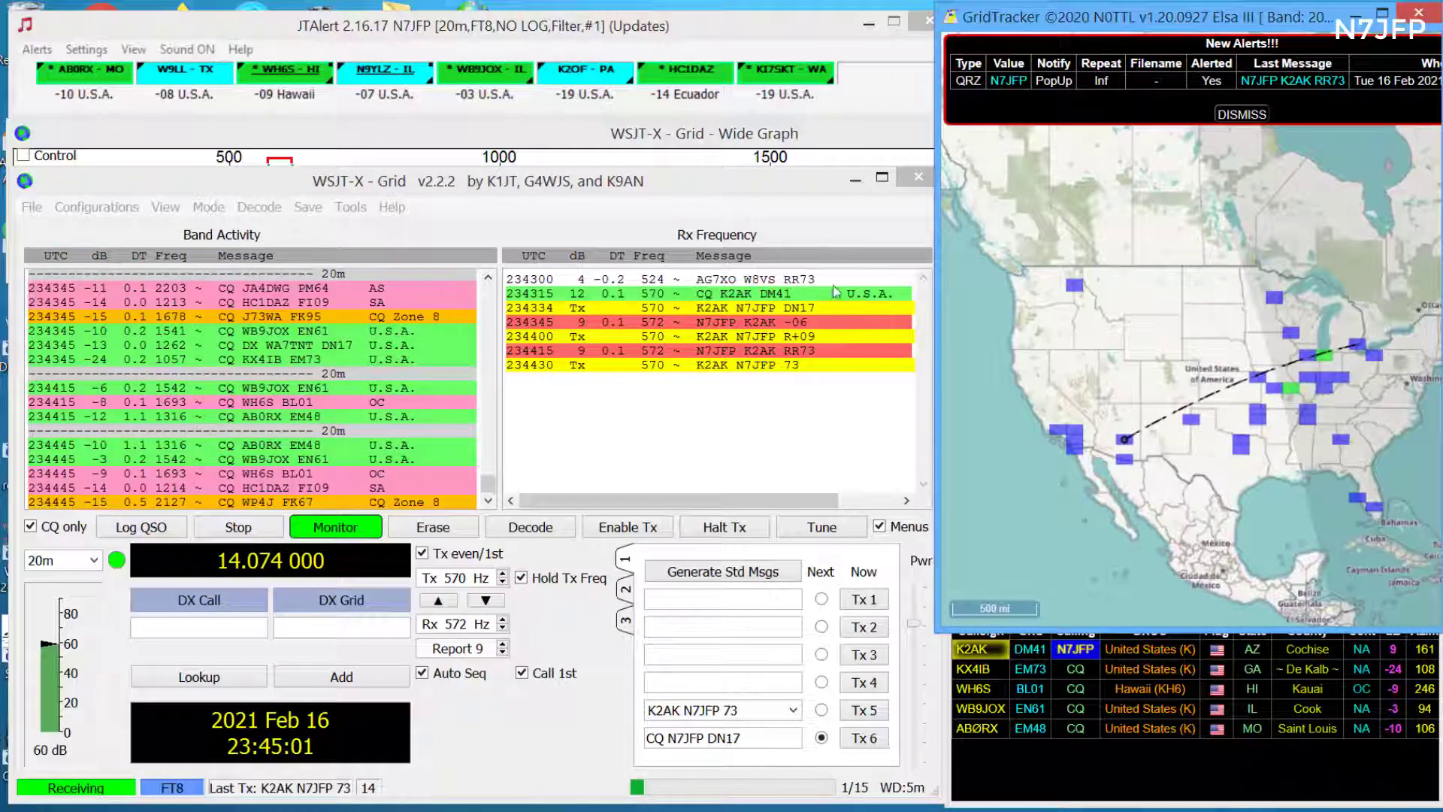